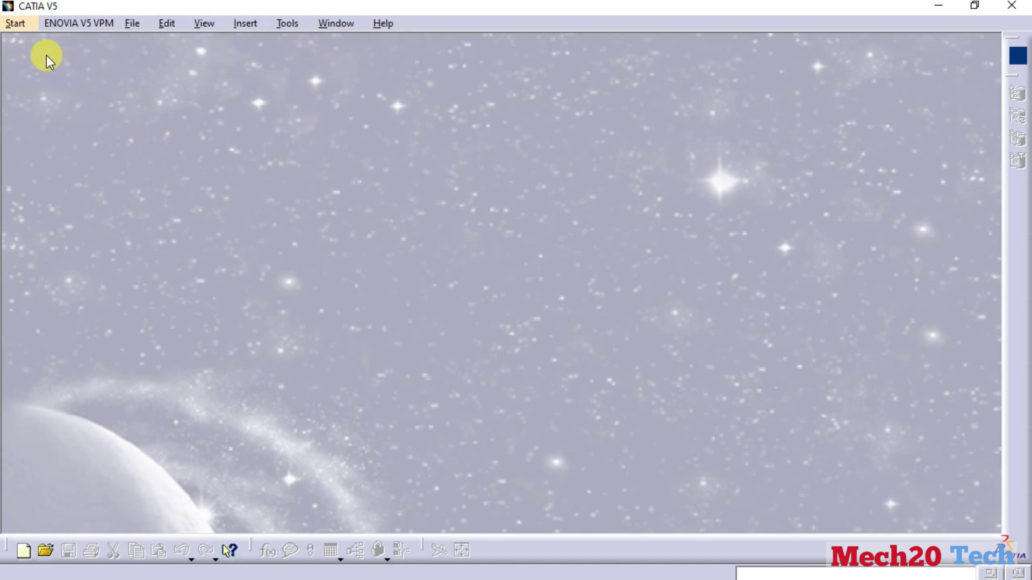
# Start a new Part Design part and name it 'coupling'.
pyautogui.click(16, 20)
pyautogui.moveTo(63, 62)
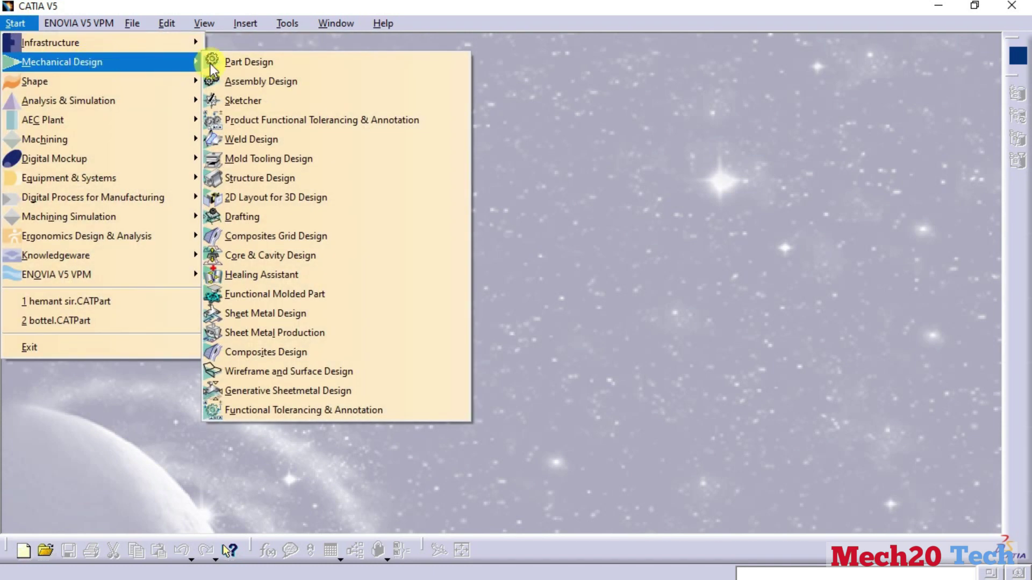
pyautogui.click(273, 66)
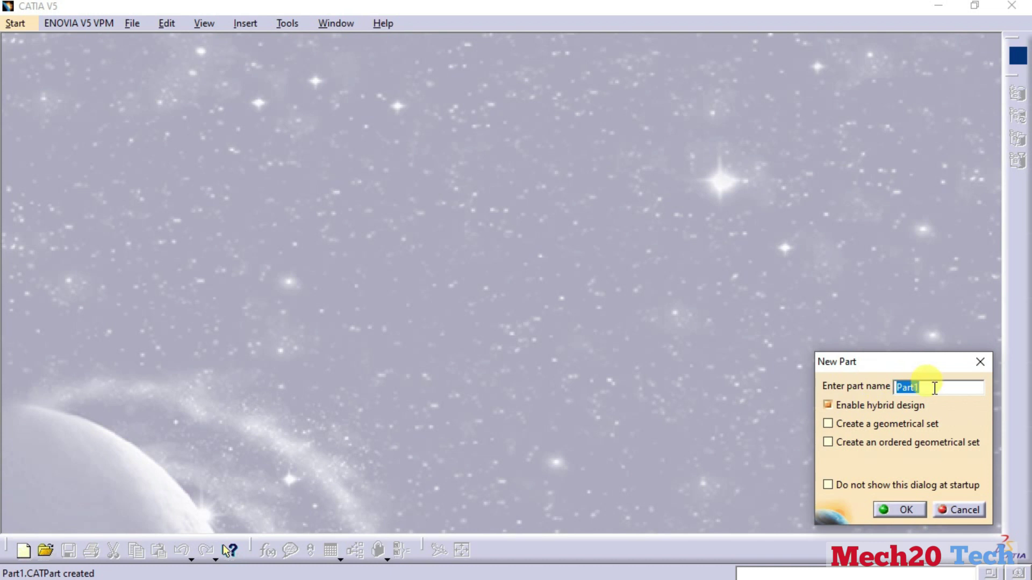
pyautogui.write('coupling')
pyautogui.press('Return')
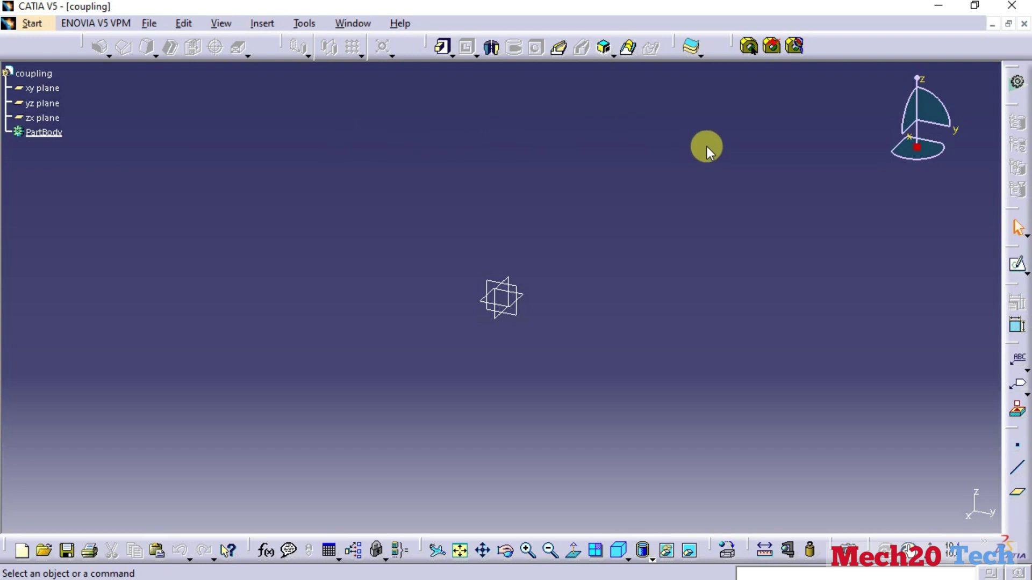
# Start a new sketch on the xy plane.
pyautogui.click(1014, 268)
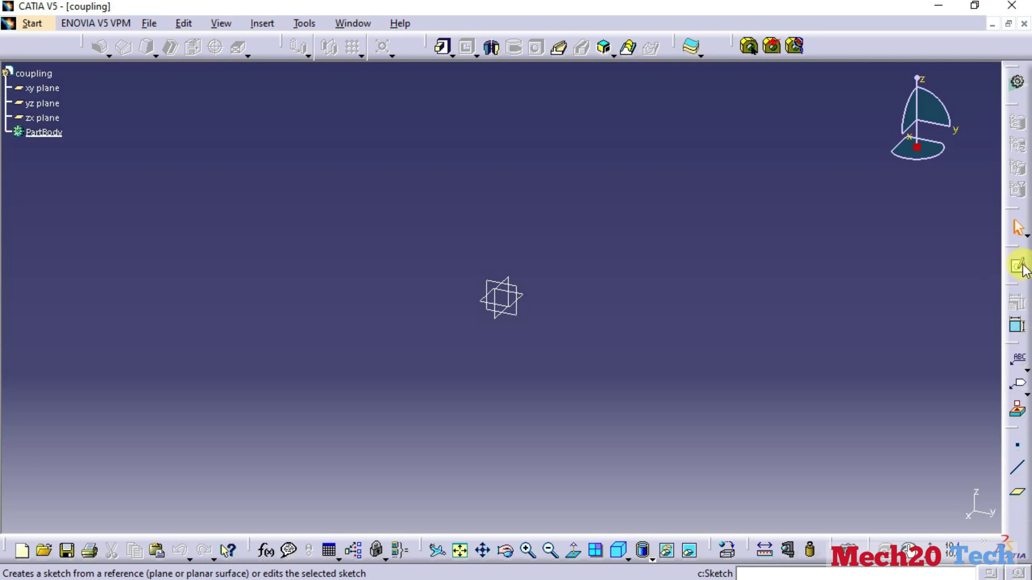
pyautogui.click(1020, 268)
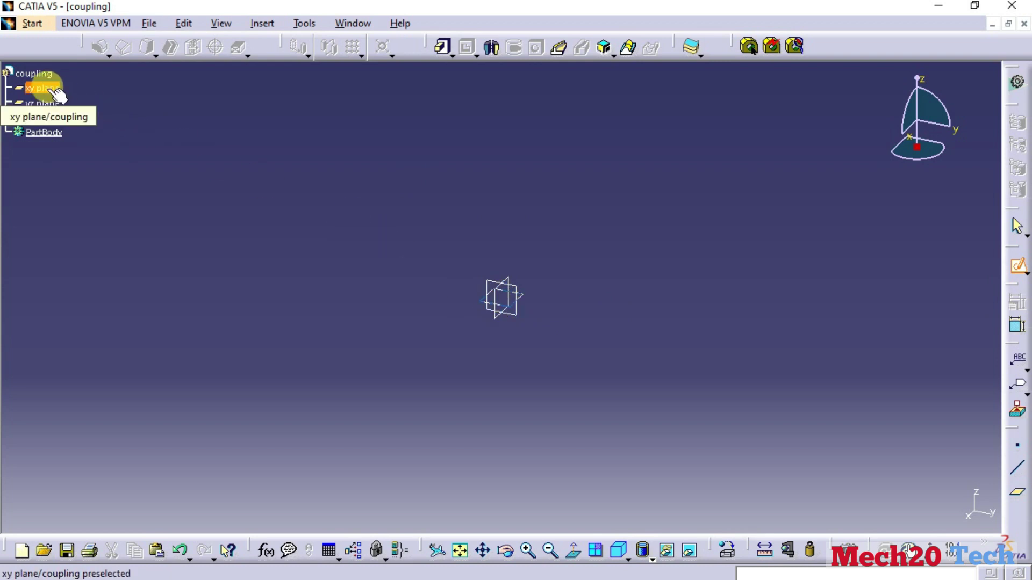
pyautogui.click(51, 90)
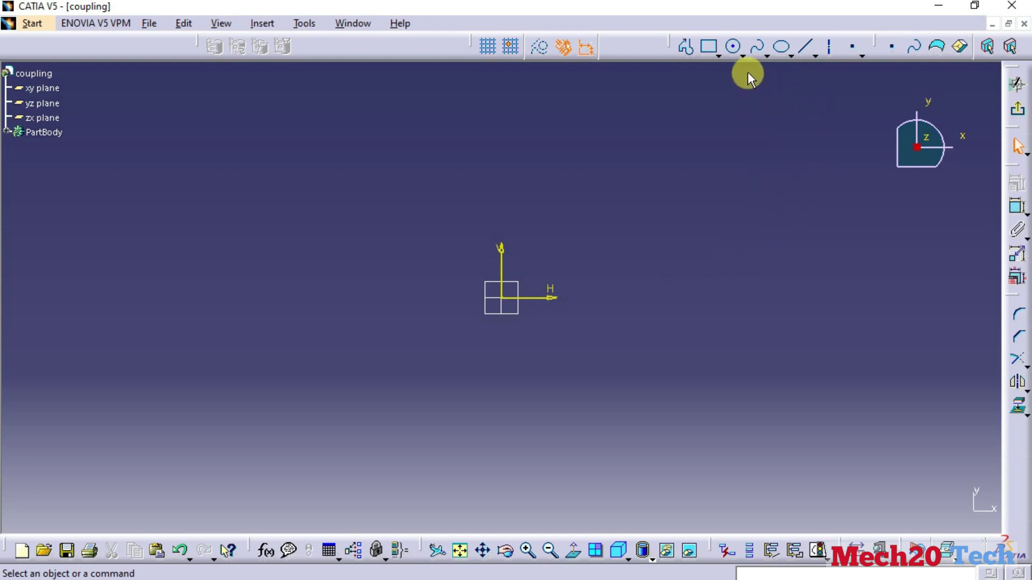
# Draw an outer and a smaller inner circle, both centred on the origin.
pyautogui.click(733, 47)
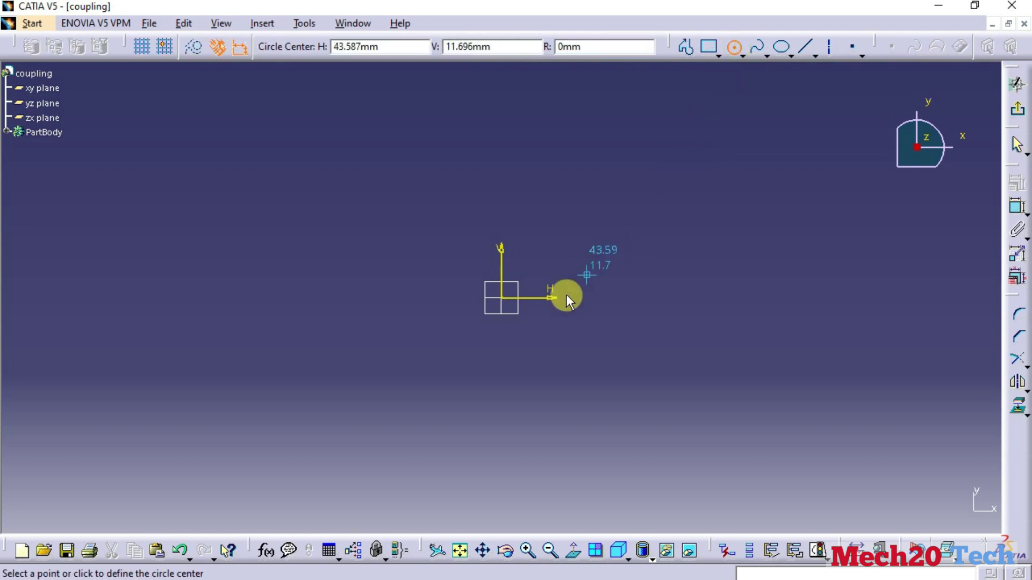
pyautogui.click(501, 297)
pyautogui.click(553, 220)
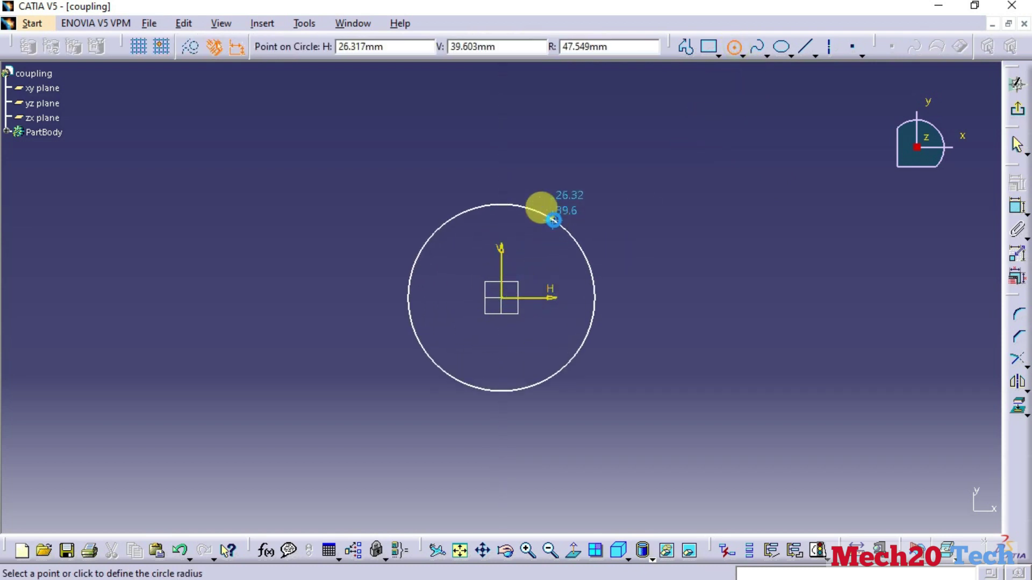
pyautogui.click(733, 46)
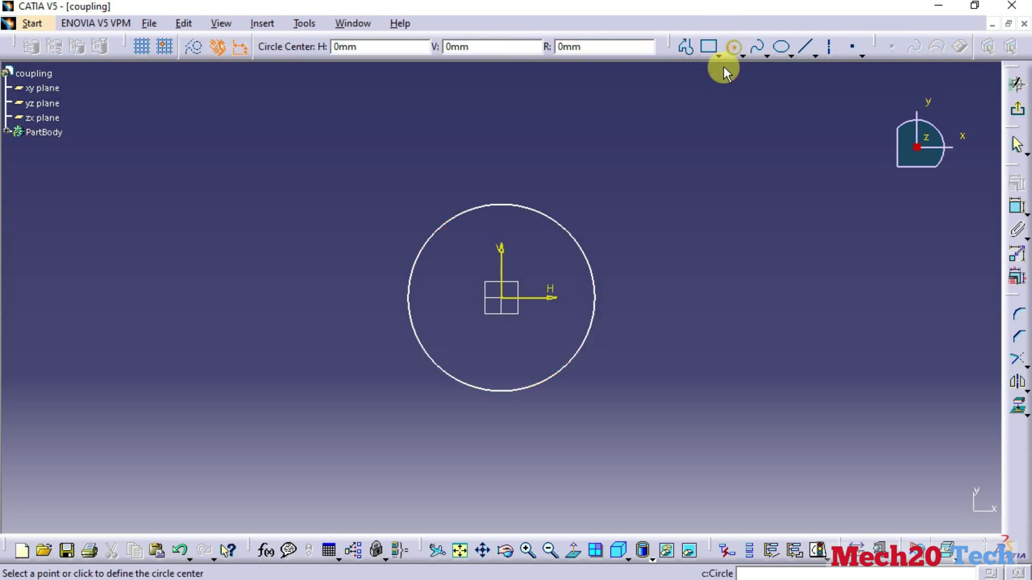
pyautogui.click(501, 297)
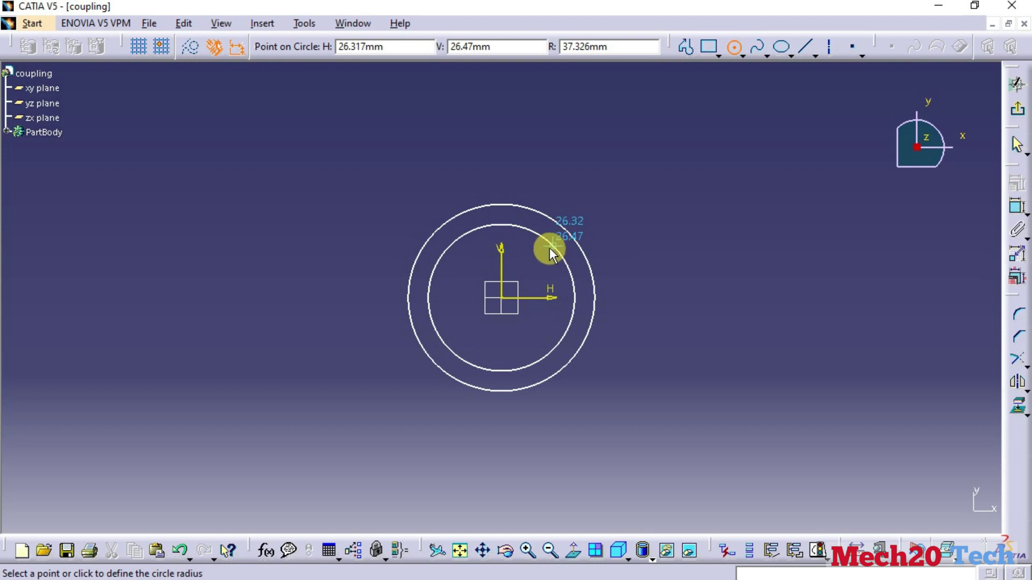
pyautogui.click(533, 266)
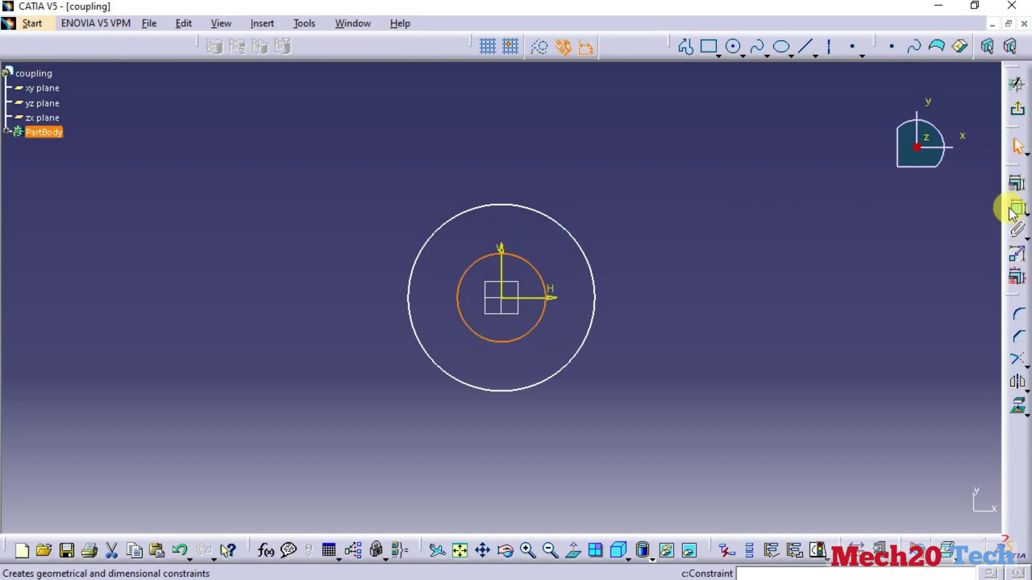
# Constrain the outer circle to a 220 mm diameter.
pyautogui.click(750, 293)
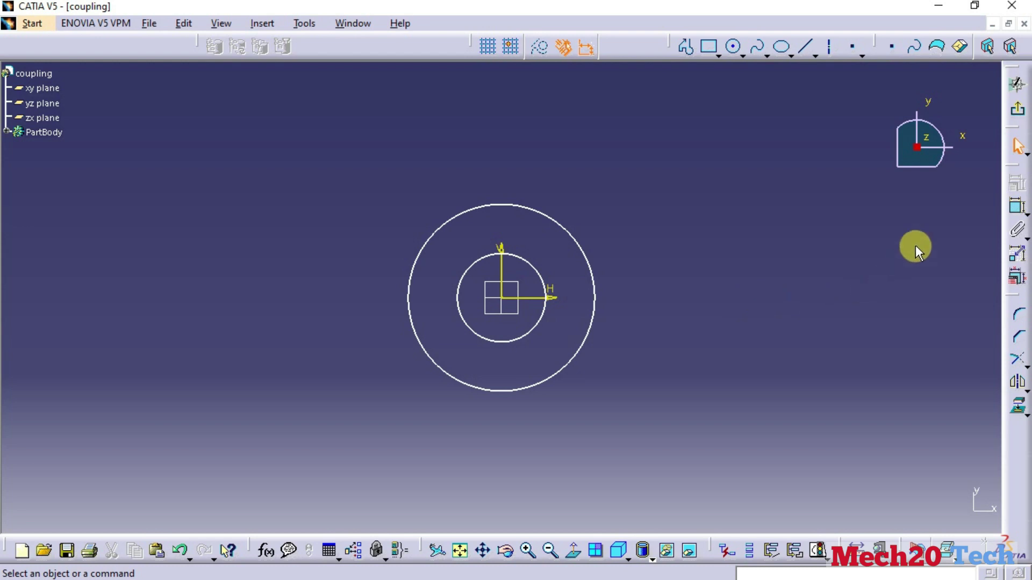
pyautogui.click(1016, 207)
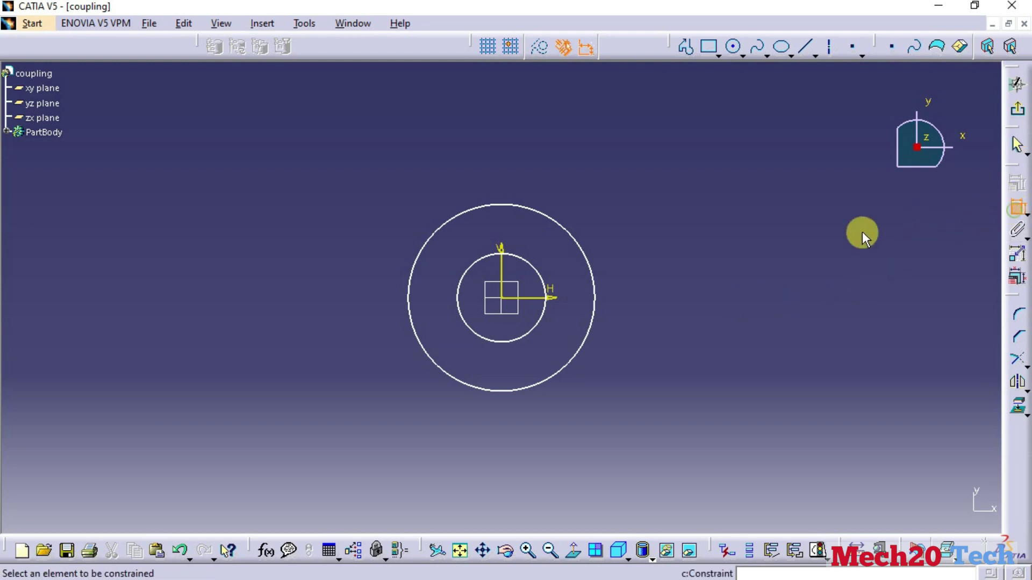
pyautogui.click(587, 258)
pyautogui.click(701, 199)
pyautogui.doubleClick(723, 199)
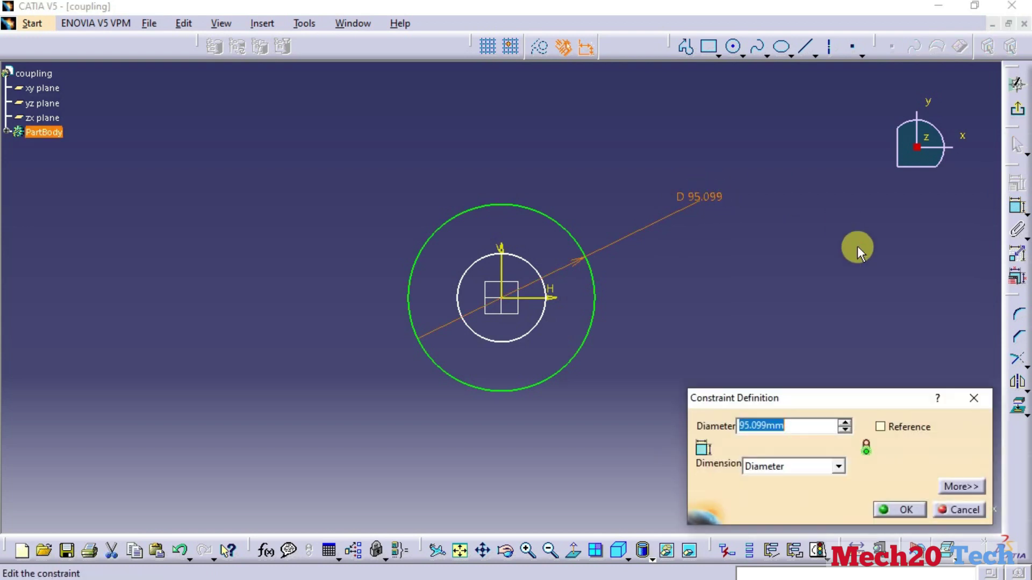
pyautogui.press('Down')
pyautogui.write('22')
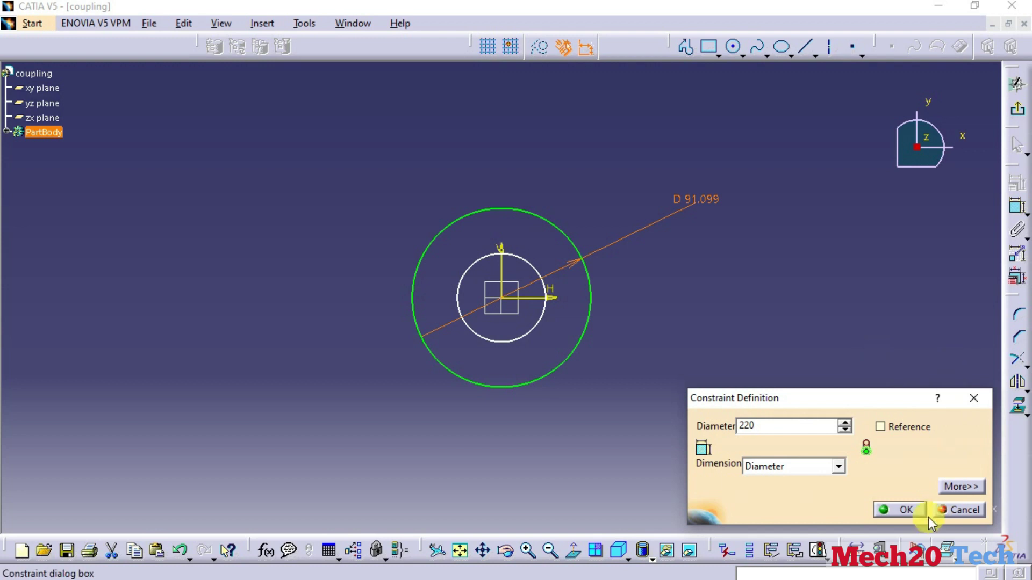
pyautogui.click(906, 509)
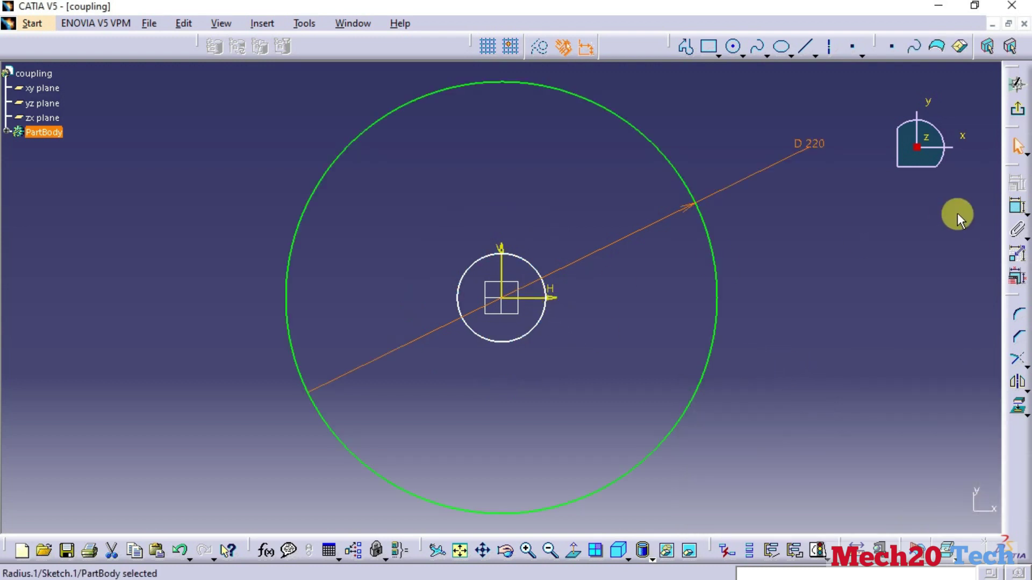
# Constrain the inner circle to a 100 mm diameter.
pyautogui.click(1017, 207)
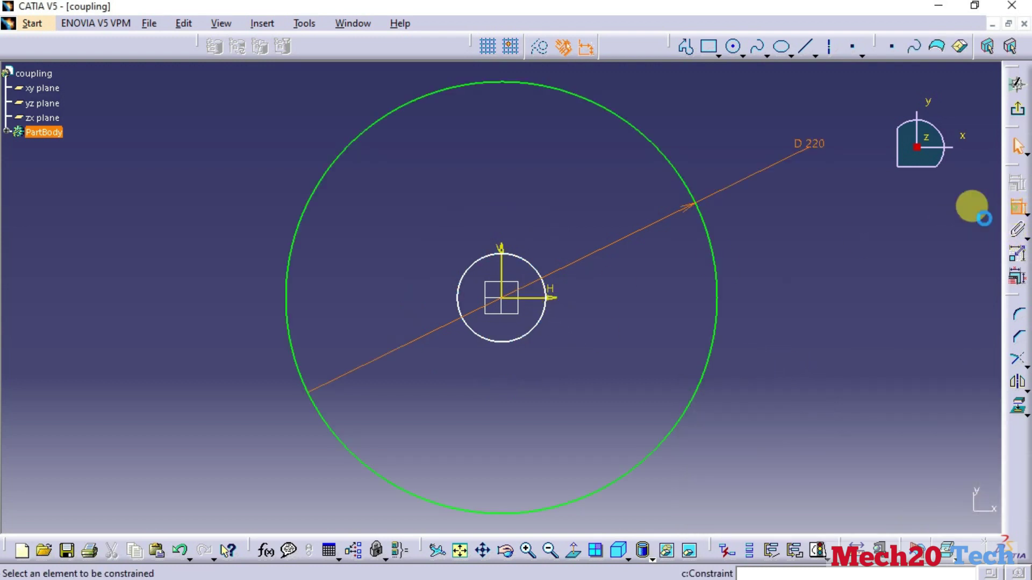
pyautogui.click(538, 331)
pyautogui.click(859, 304)
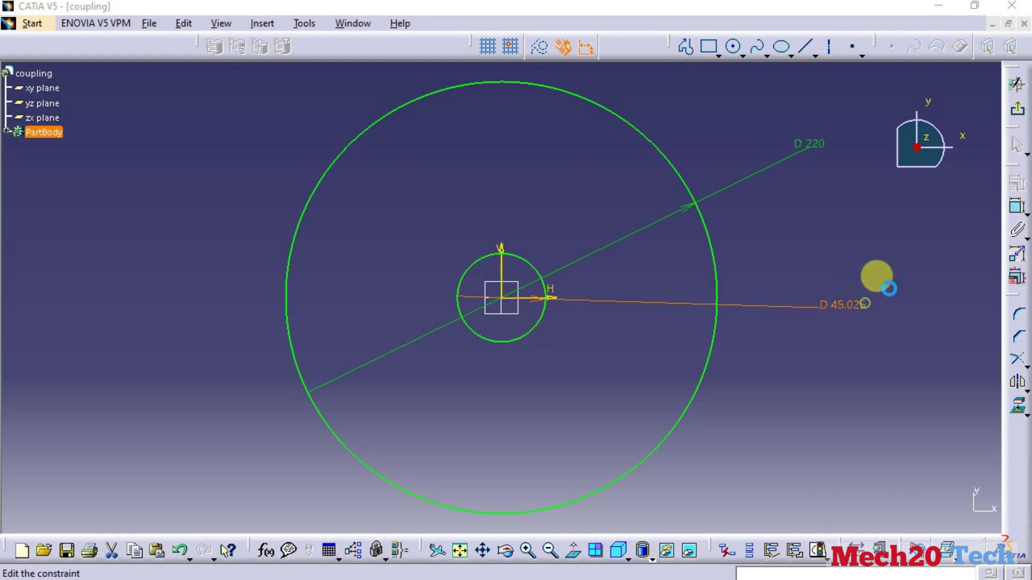
pyautogui.write('100')
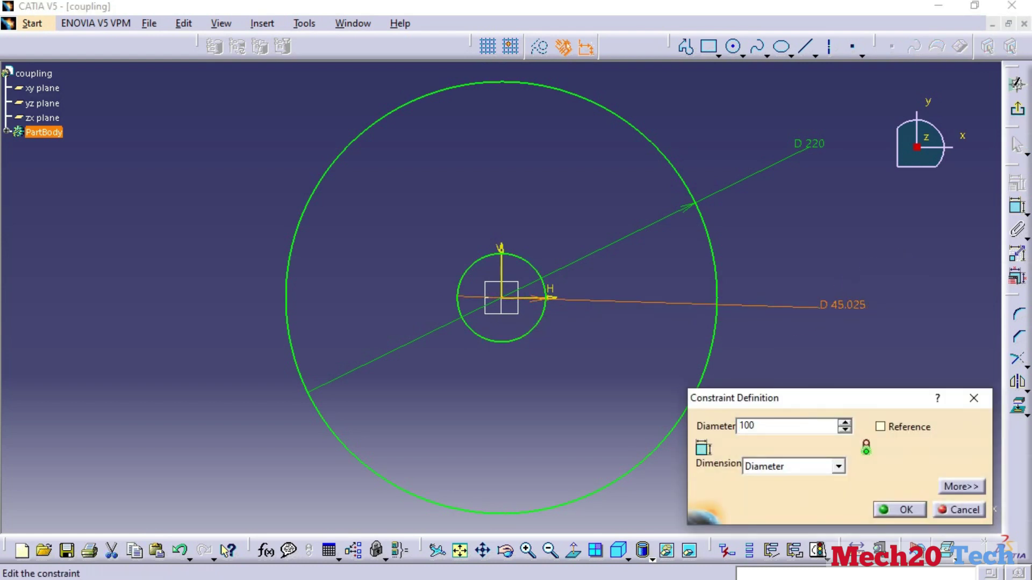
pyautogui.press('Return')
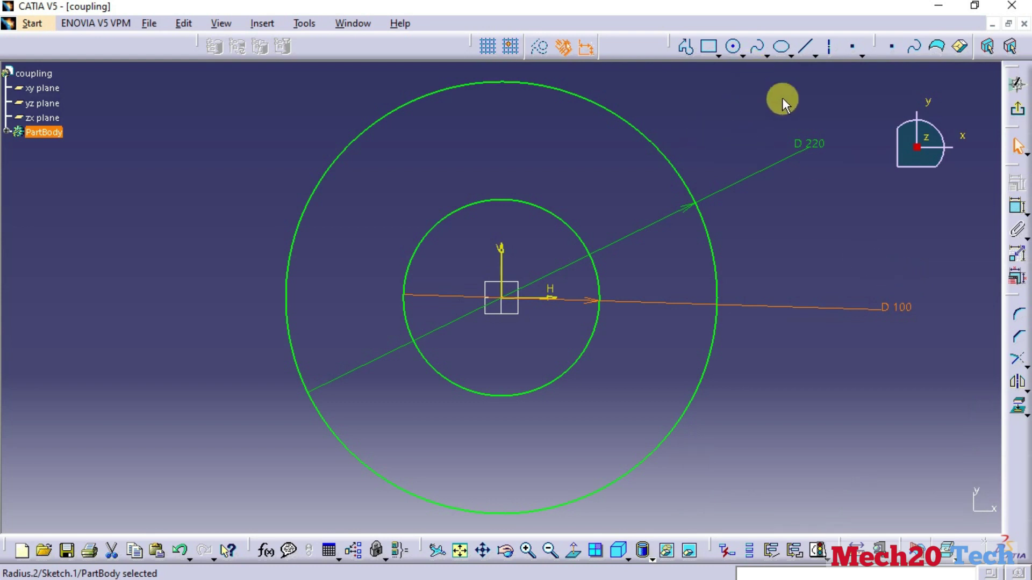
# Exit the sketch and pad the two-circle profile 25 mm into a ring.
pyautogui.click(1017, 113)
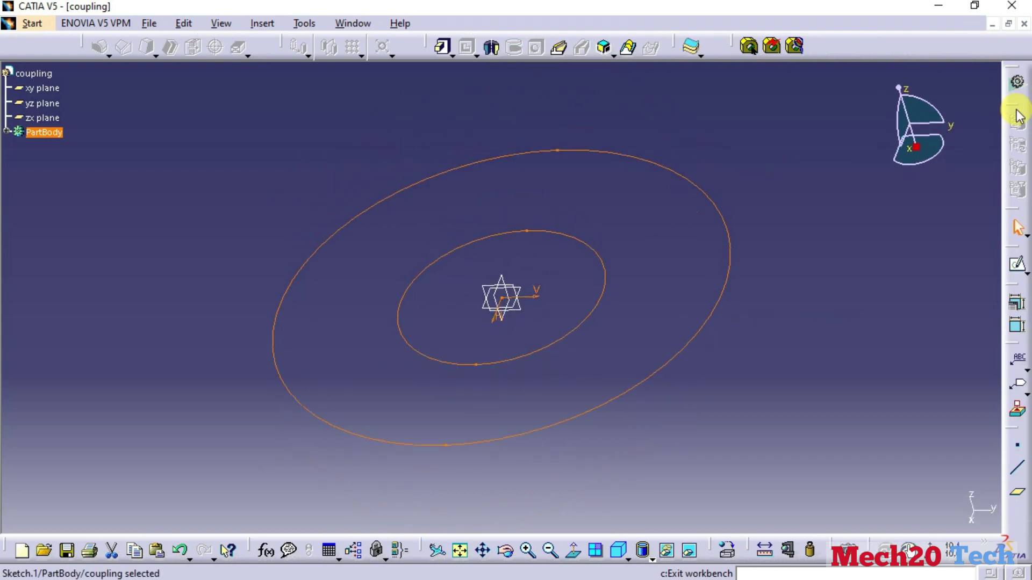
pyautogui.click(443, 47)
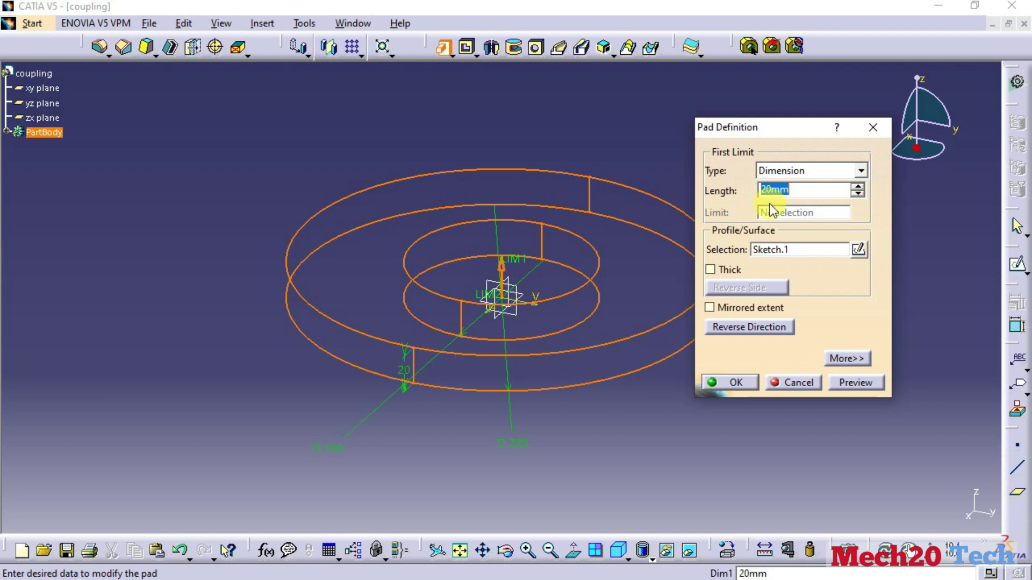
pyautogui.write('25')
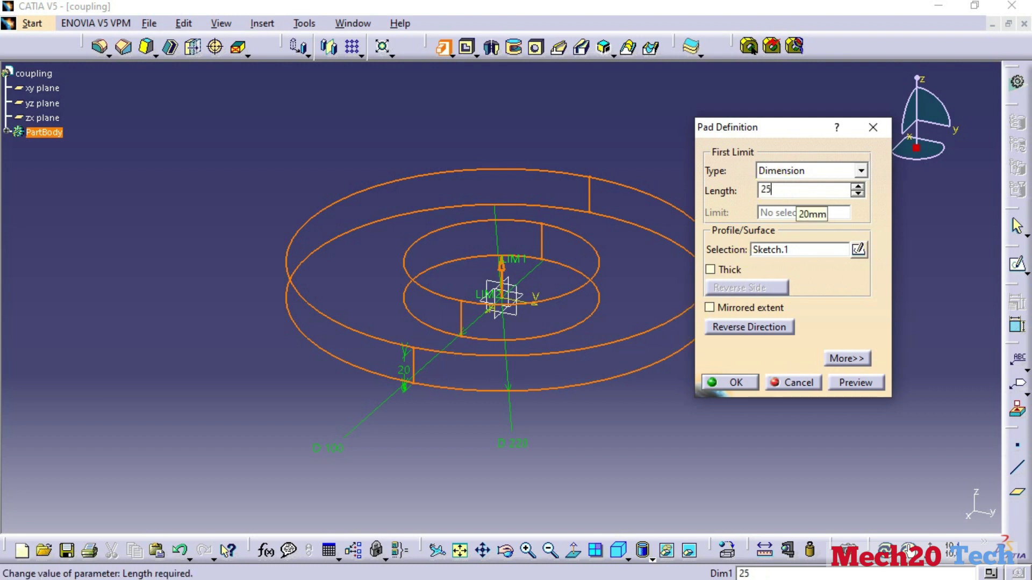
pyautogui.press('Return')
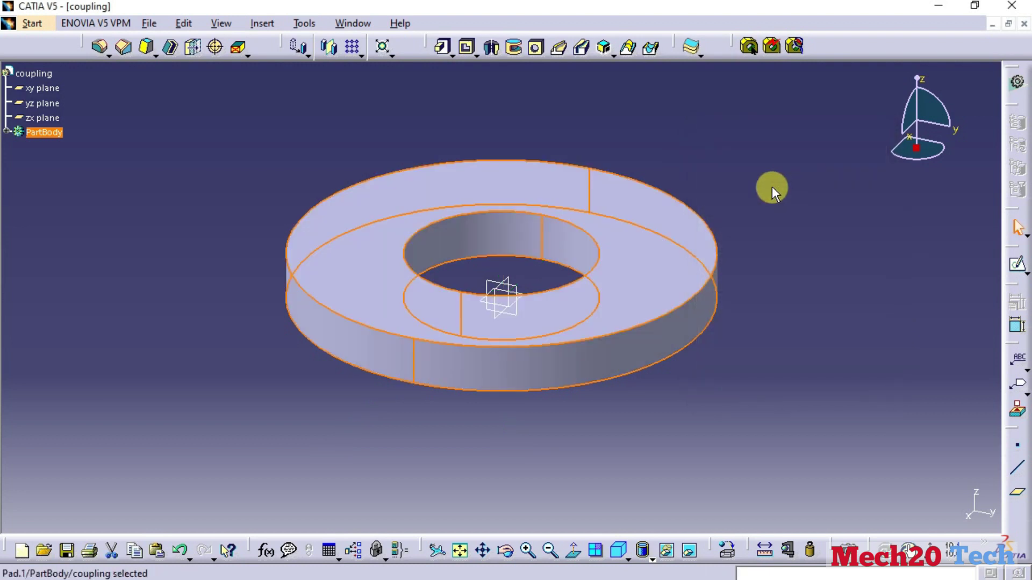
pyautogui.moveTo(396, 403); pyautogui.dragTo(398, 479, button='middle')
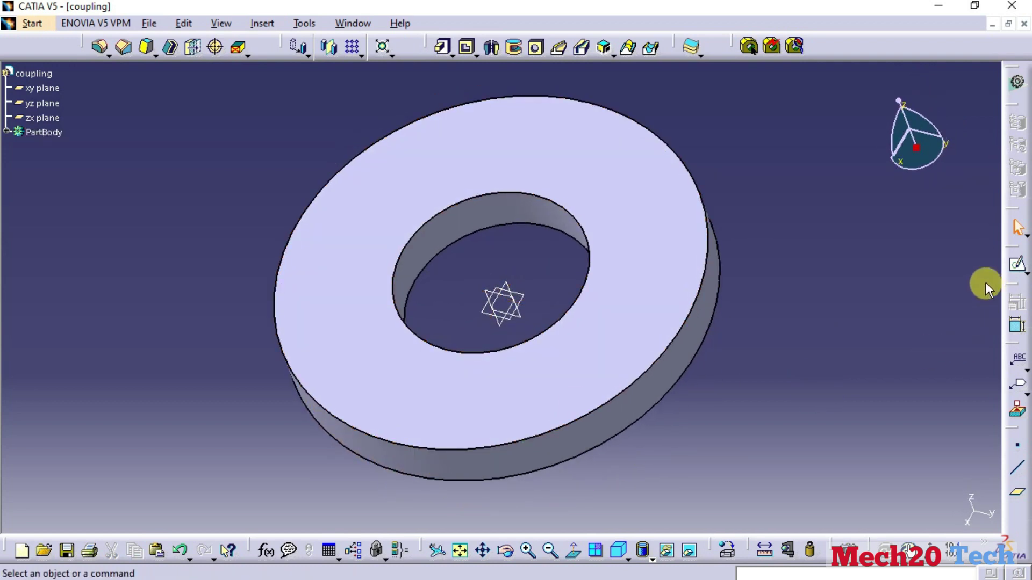
# Start a sketch on the ring's top face with two circles centred on the origin.
pyautogui.click(647, 168)
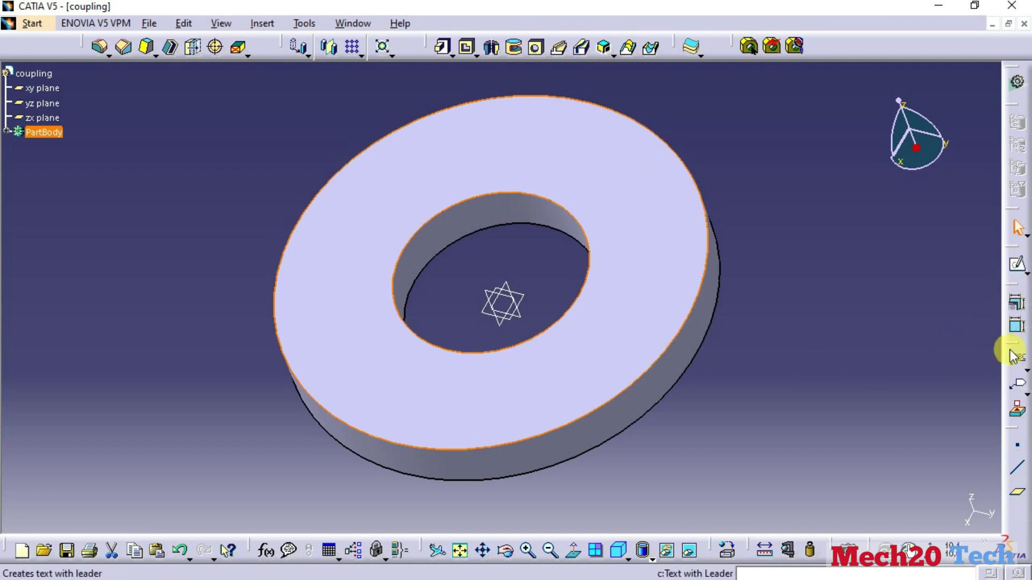
pyautogui.click(1018, 266)
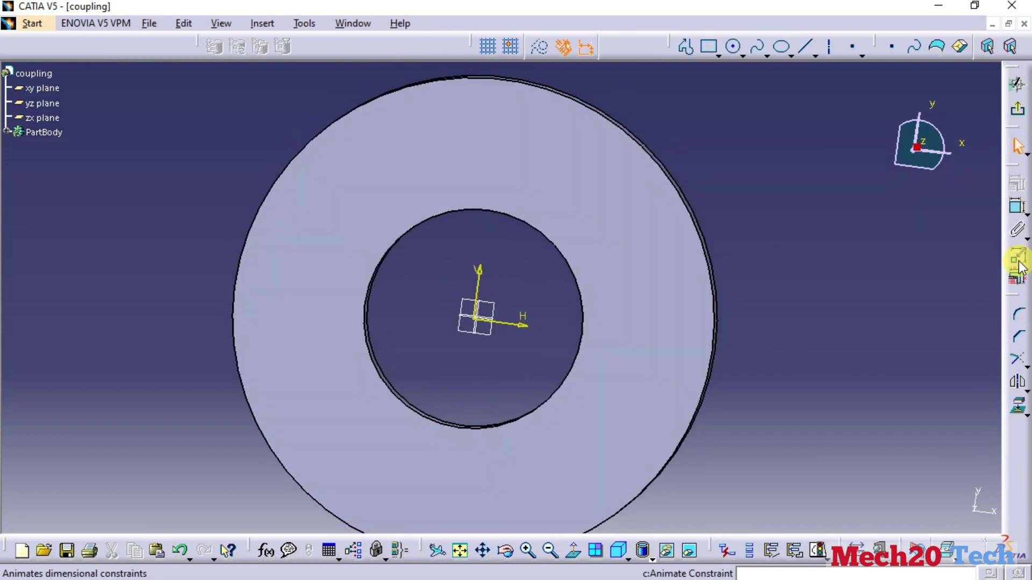
pyautogui.click(735, 47)
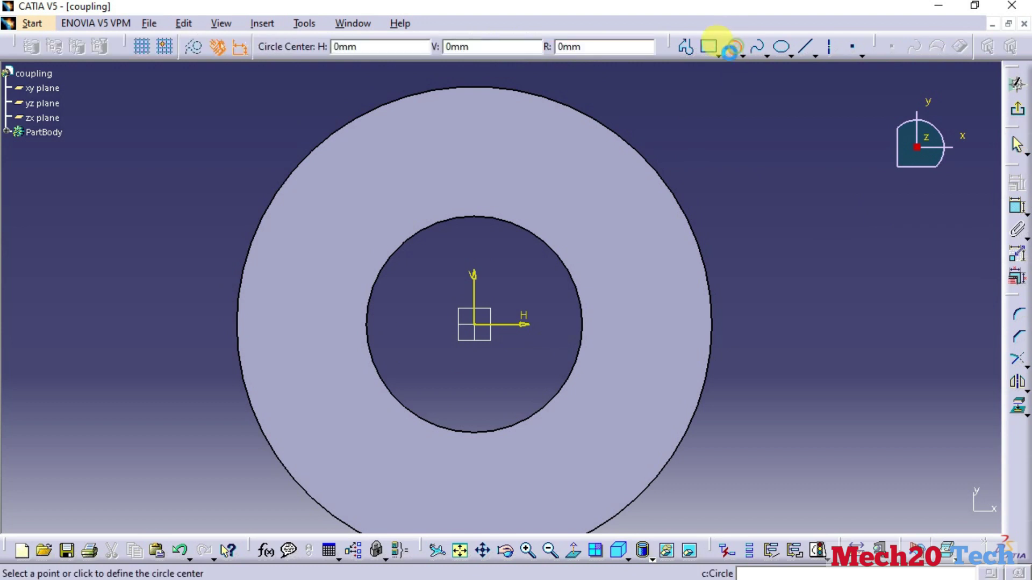
pyautogui.click(480, 328)
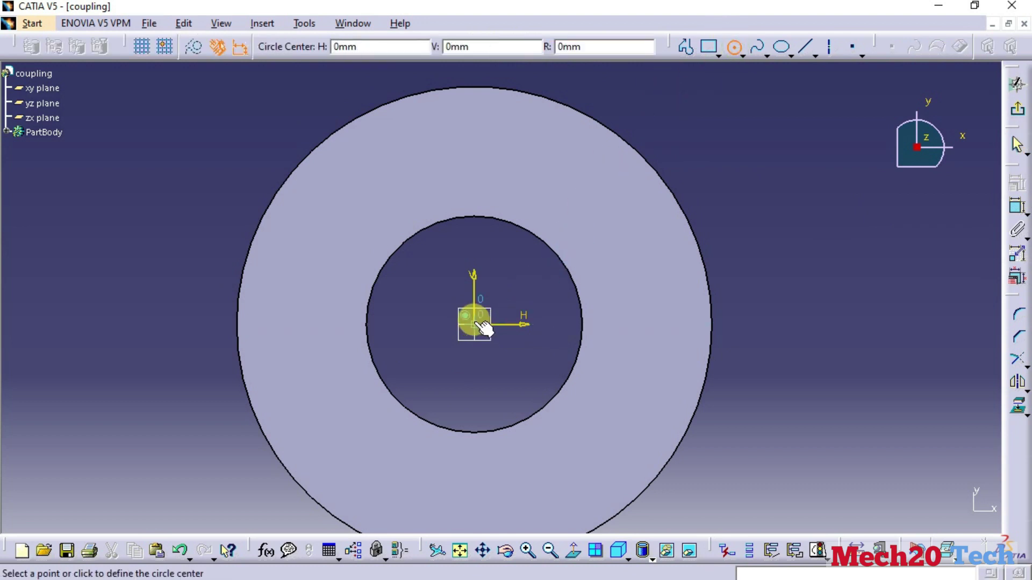
pyautogui.click(580, 212)
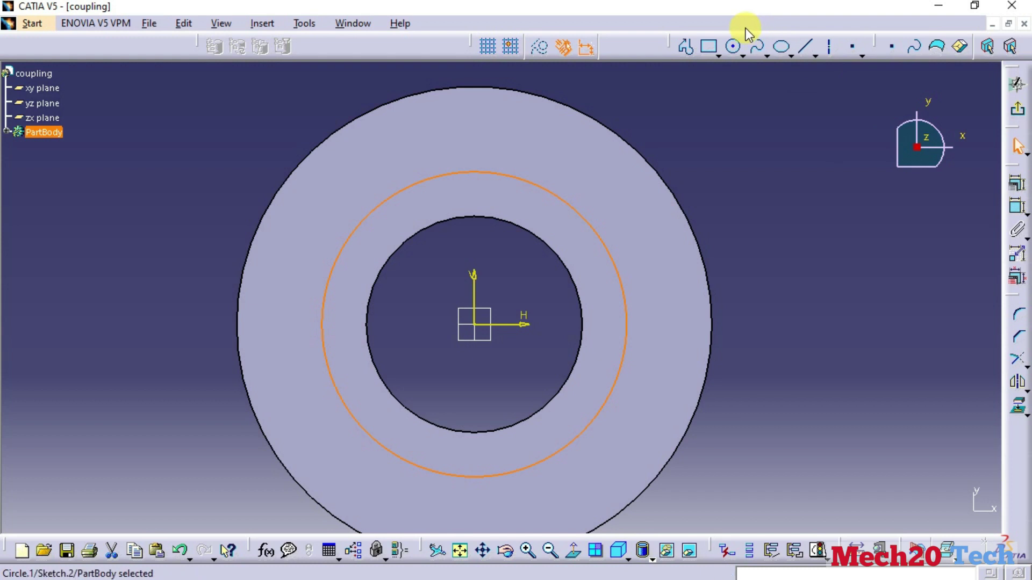
pyautogui.click(730, 48)
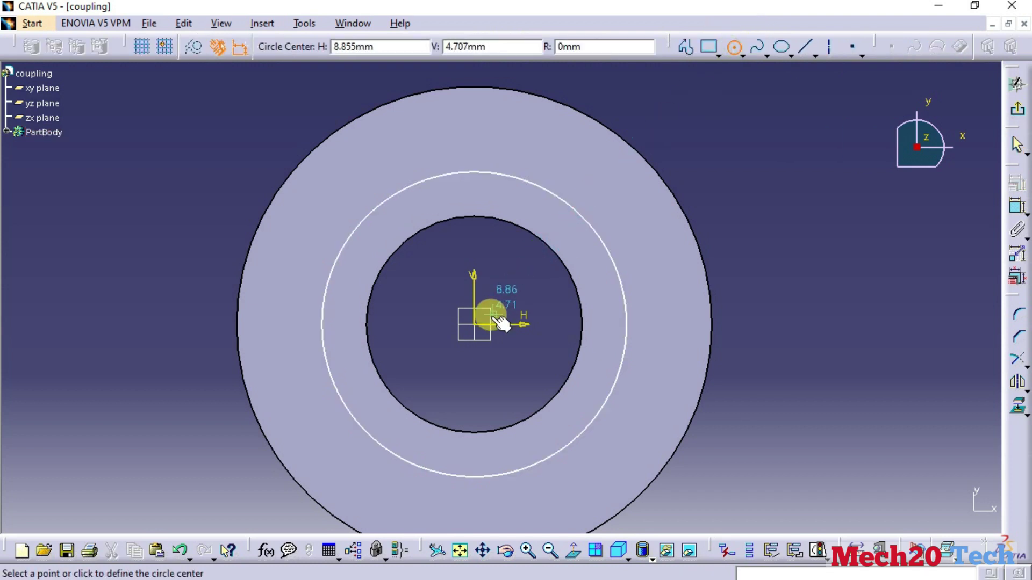
pyautogui.click(474, 324)
pyautogui.click(519, 272)
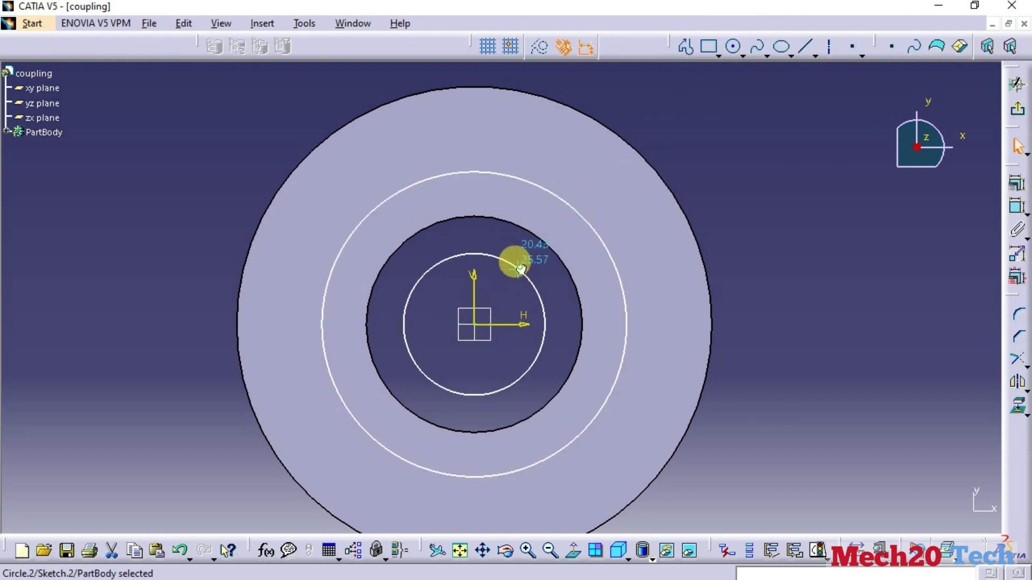
# Dimension the inner circle to 100 mm and the outer circle to 120 mm diameter.
pyautogui.click(1015, 205)
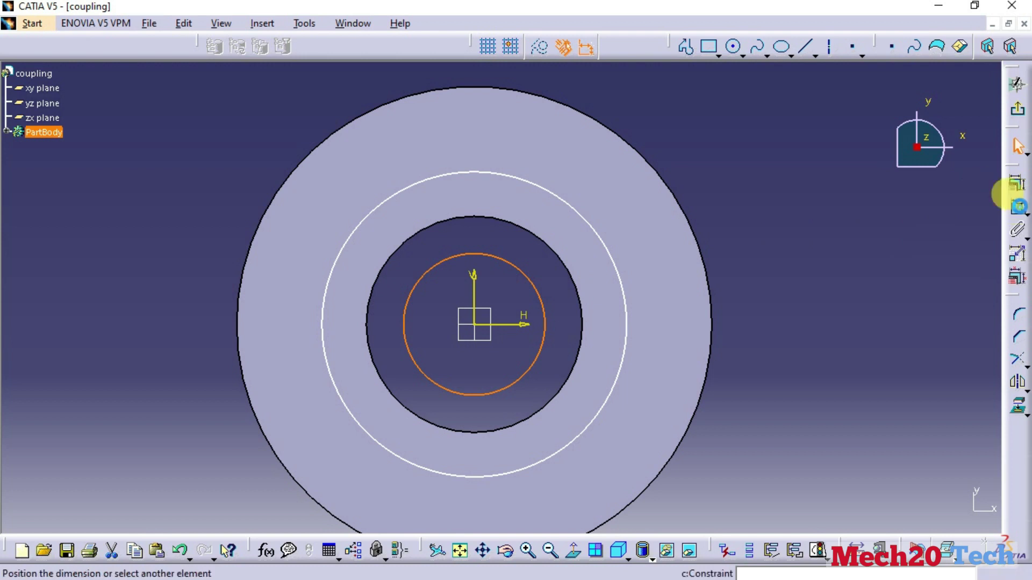
pyautogui.click(783, 218)
pyautogui.doubleClick(783, 215)
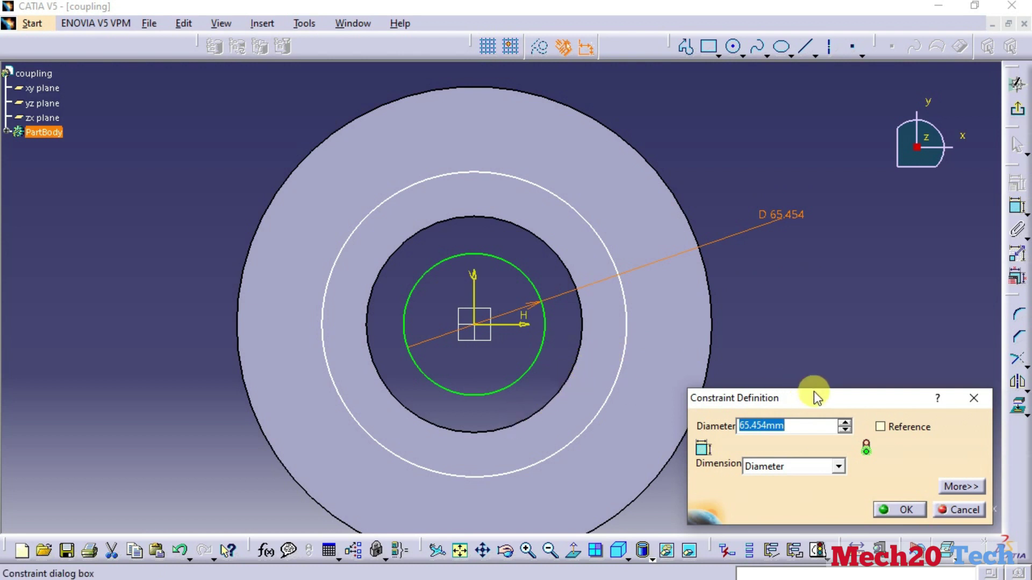
pyautogui.write('100')
pyautogui.press('Return')
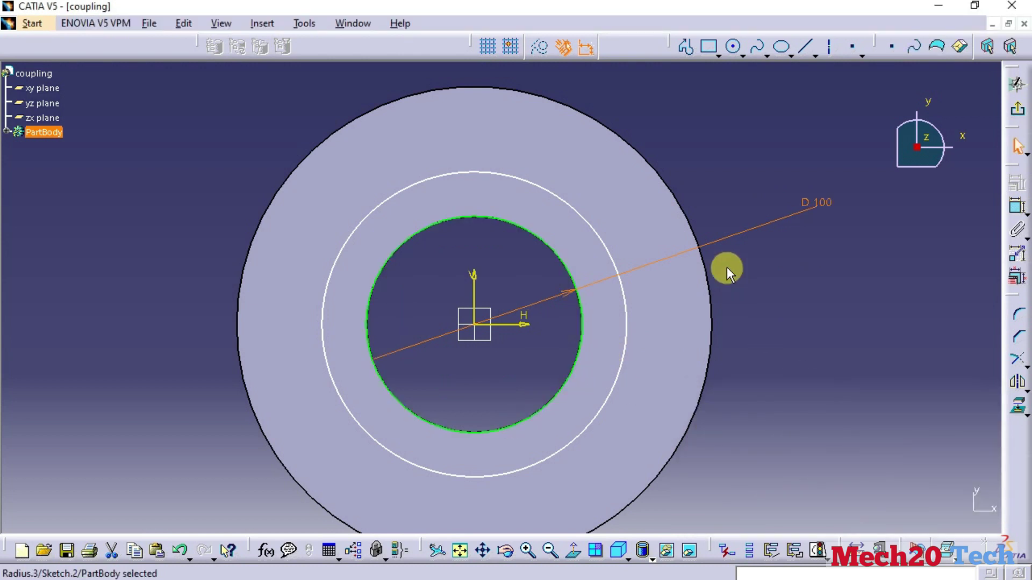
pyautogui.click(1017, 214)
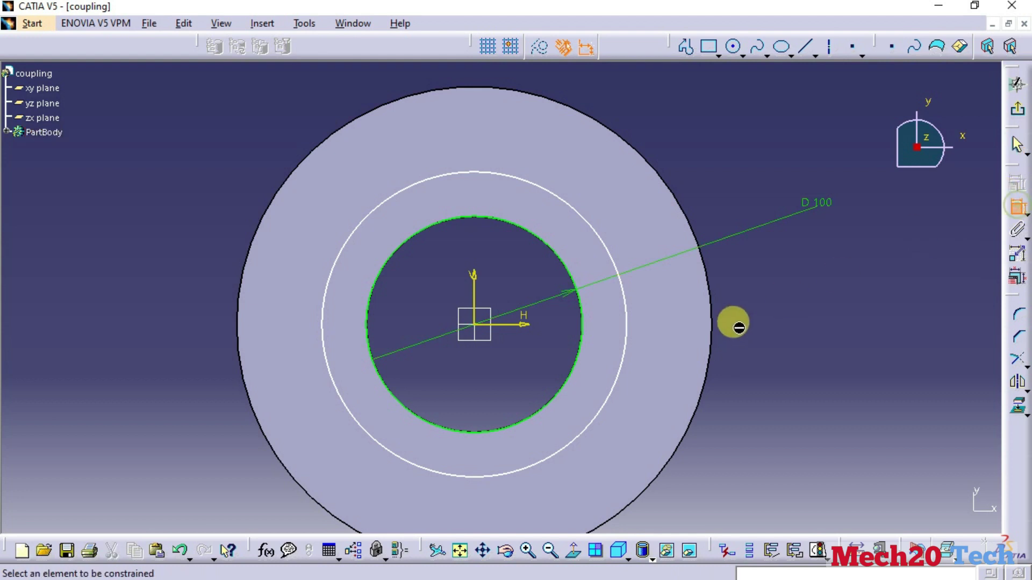
pyautogui.click(624, 349)
pyautogui.click(838, 295)
pyautogui.doubleClick(841, 296)
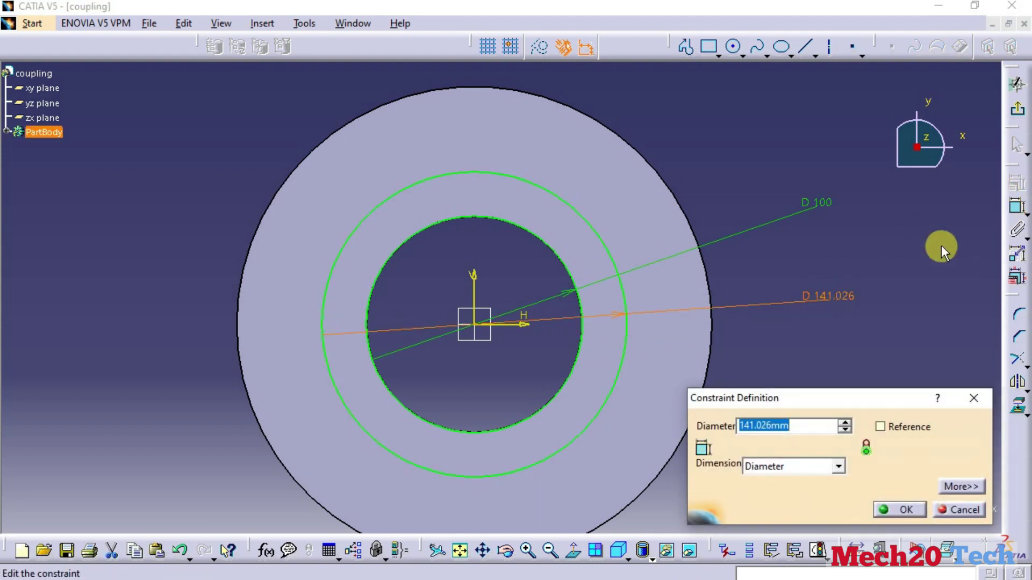
pyautogui.write('120')
pyautogui.press('Return')
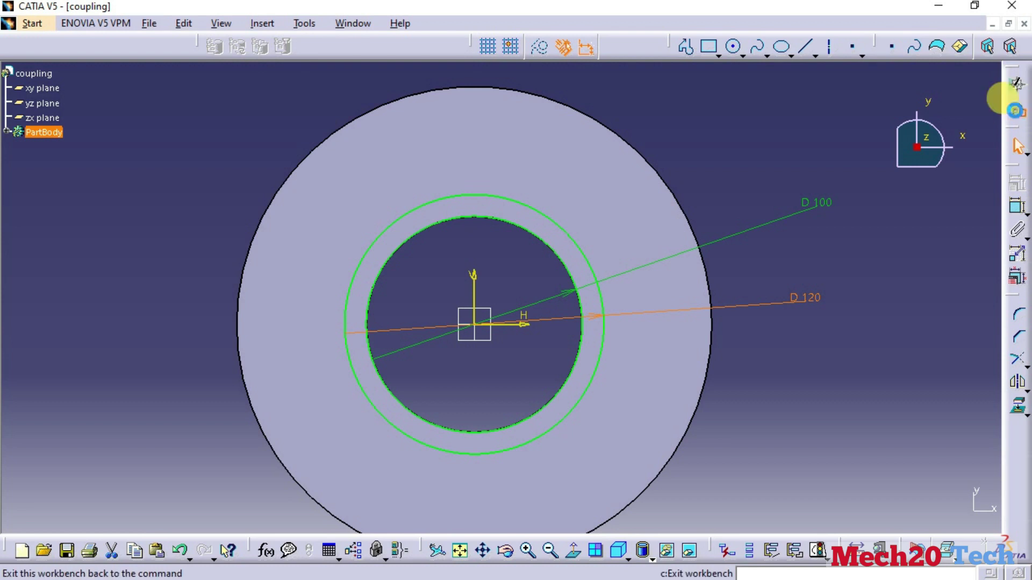
# Exit the sketch and pad the 100/120 ring 125 mm into a hollow hub.
pyautogui.click(1014, 108)
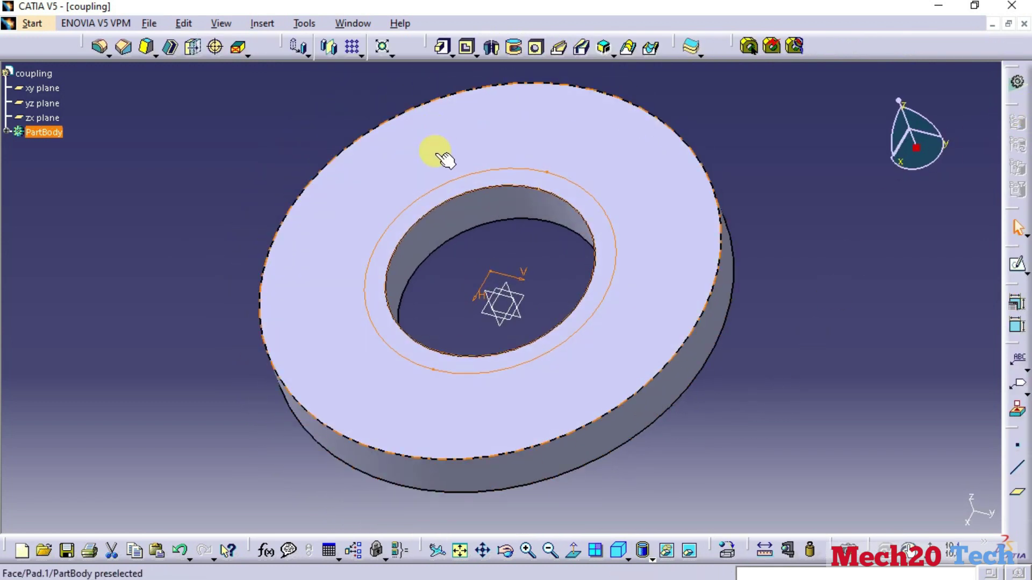
pyautogui.click(441, 46)
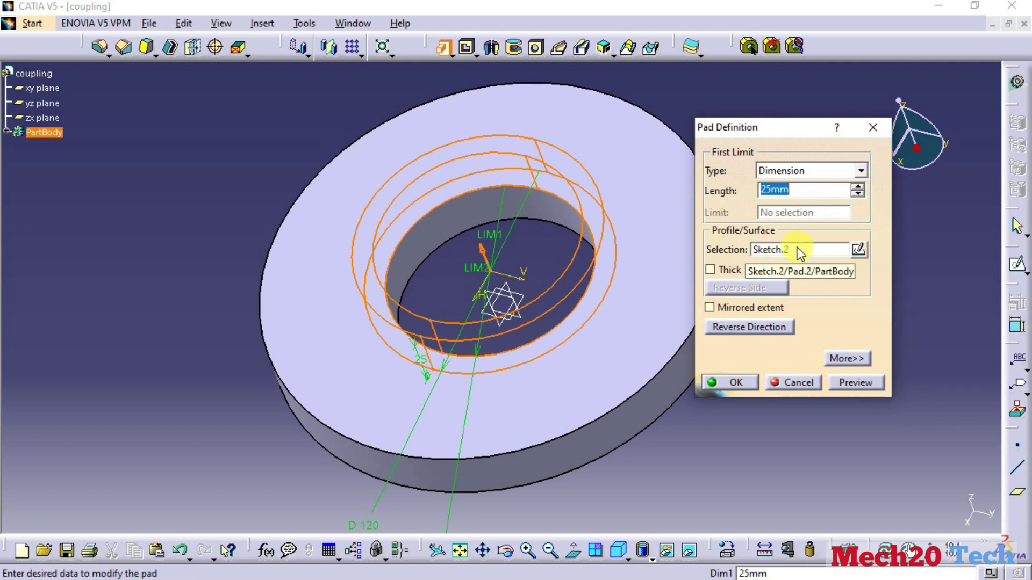
pyautogui.write('125')
pyautogui.click(745, 384)
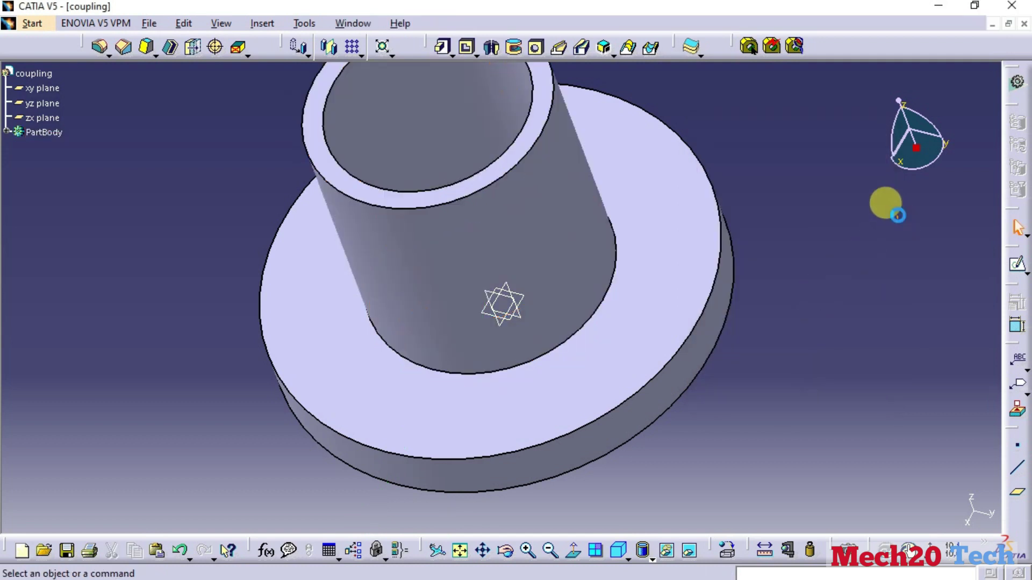
pyautogui.moveTo(811, 231); pyautogui.dragTo(796, 338, button='middle')
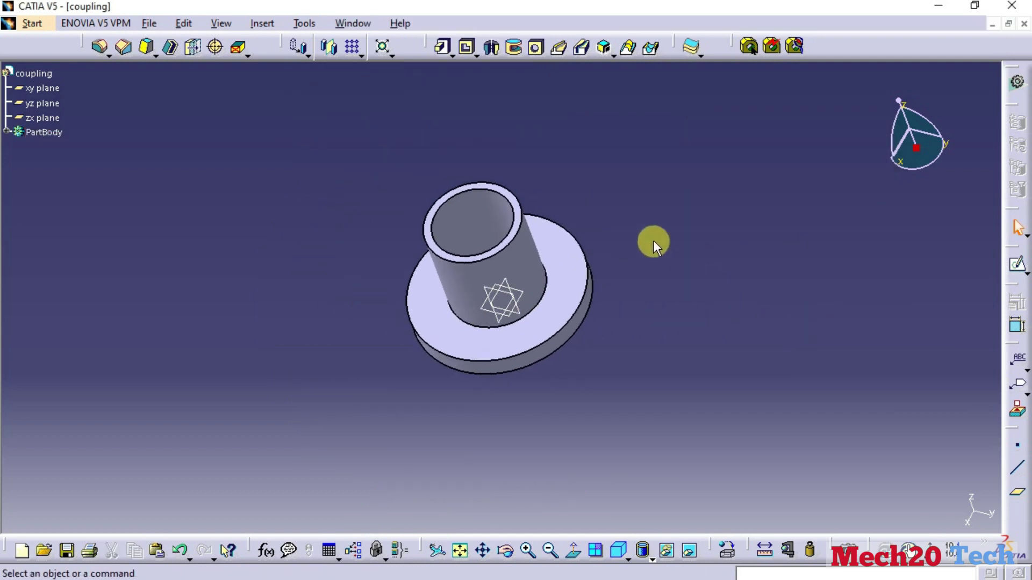
# Orbit to the flange face opposite the hub and start a sketch on it.
pyautogui.moveTo(586, 171)
pyautogui.mouseDown(button='middle')
pyautogui.moveTo(587, 273)
pyautogui.moveTo(573, 348)
pyautogui.moveTo(444, 362)
pyautogui.moveTo(362, 436)
pyautogui.moveTo(365, 456)
pyautogui.moveTo(426, 387)
pyautogui.moveTo(530, 368)
pyautogui.moveTo(498, 421)
pyautogui.moveTo(292, 424)
pyautogui.moveTo(345, 444)
pyautogui.moveTo(412, 383)
pyautogui.moveTo(346, 426)
pyautogui.moveTo(322, 414)
pyautogui.mouseUp(button='middle')
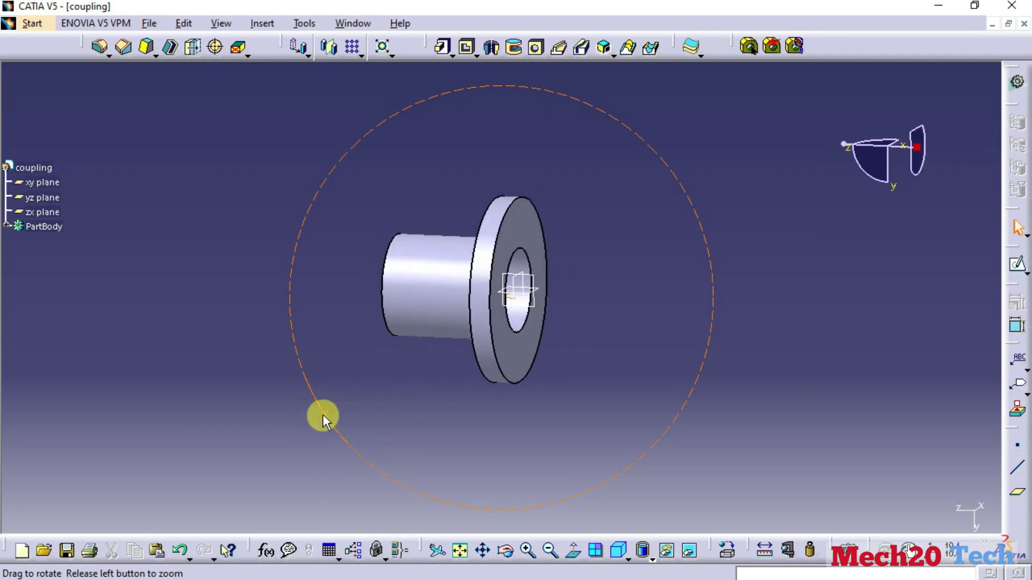
pyautogui.moveTo(303, 296)
pyautogui.mouseDown(button='middle')
pyautogui.moveTo(490, 292)
pyautogui.moveTo(369, 371)
pyautogui.moveTo(477, 353)
pyautogui.moveTo(368, 323)
pyautogui.moveTo(369, 203)
pyautogui.moveTo(408, 305)
pyautogui.mouseUp(button='middle')
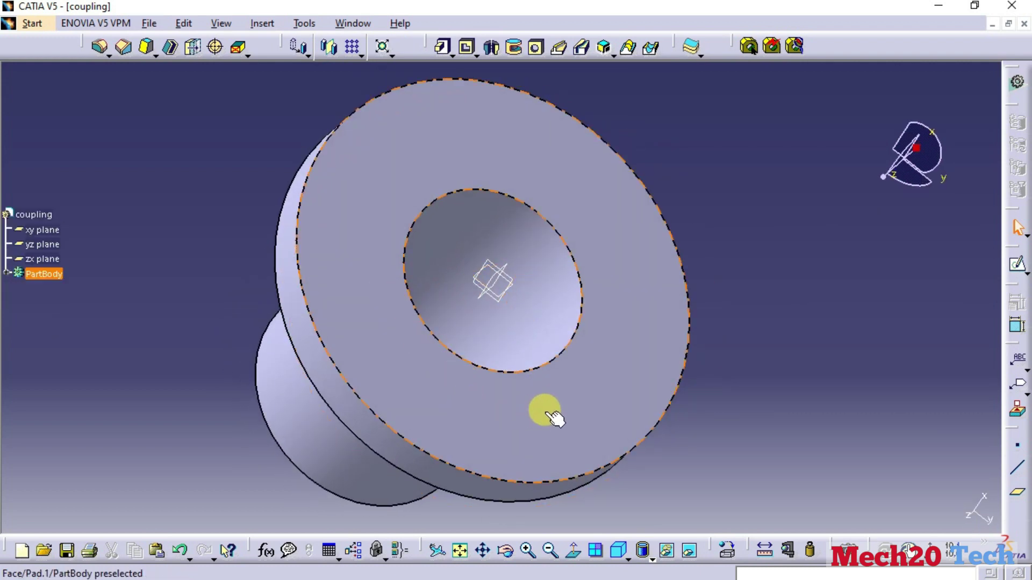
pyautogui.click(533, 400)
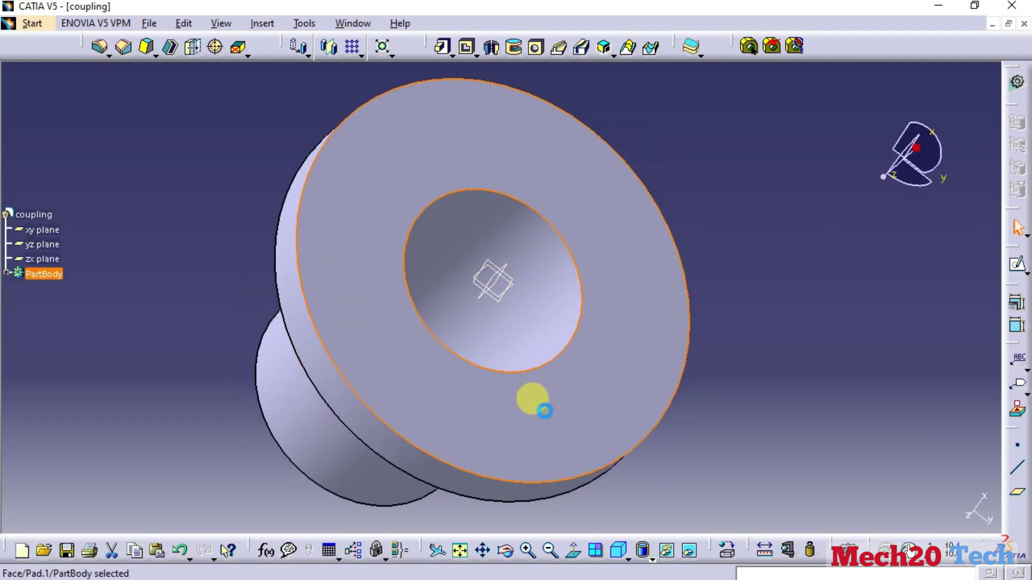
pyautogui.click(1014, 265)
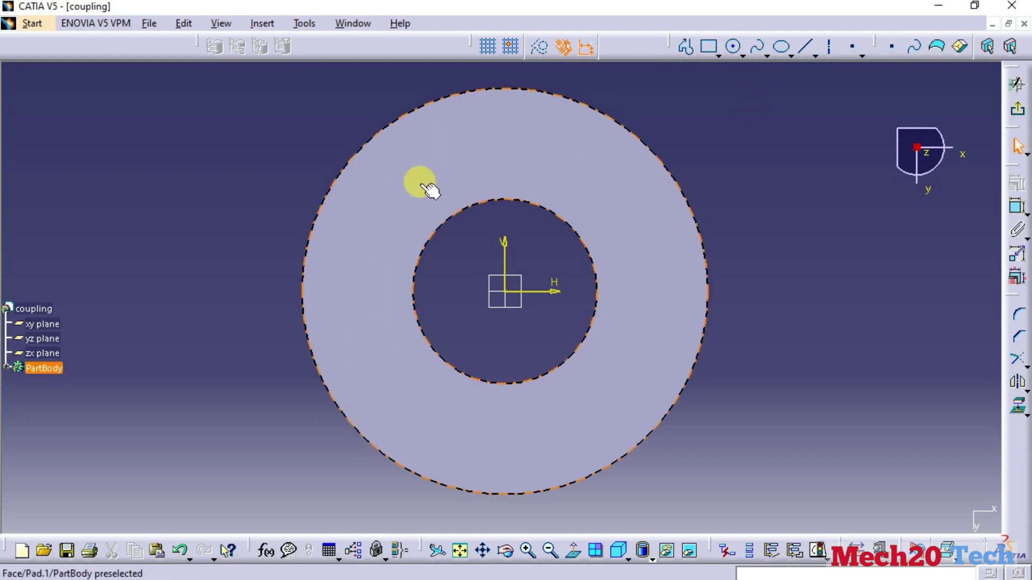
# Draw a circle at the origin and constrain its diameter to 160 mm.
pyautogui.click(735, 47)
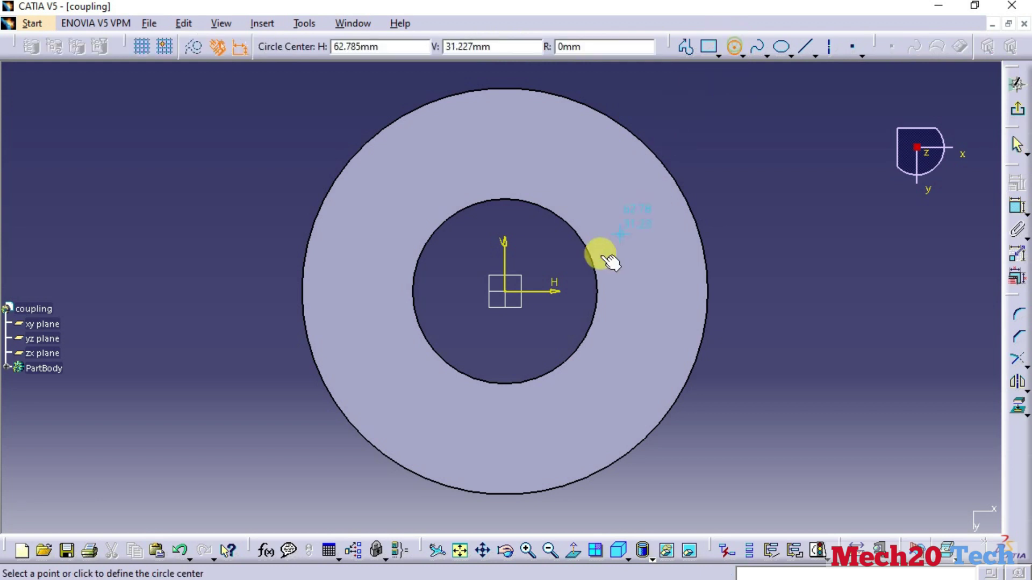
pyautogui.click(505, 291)
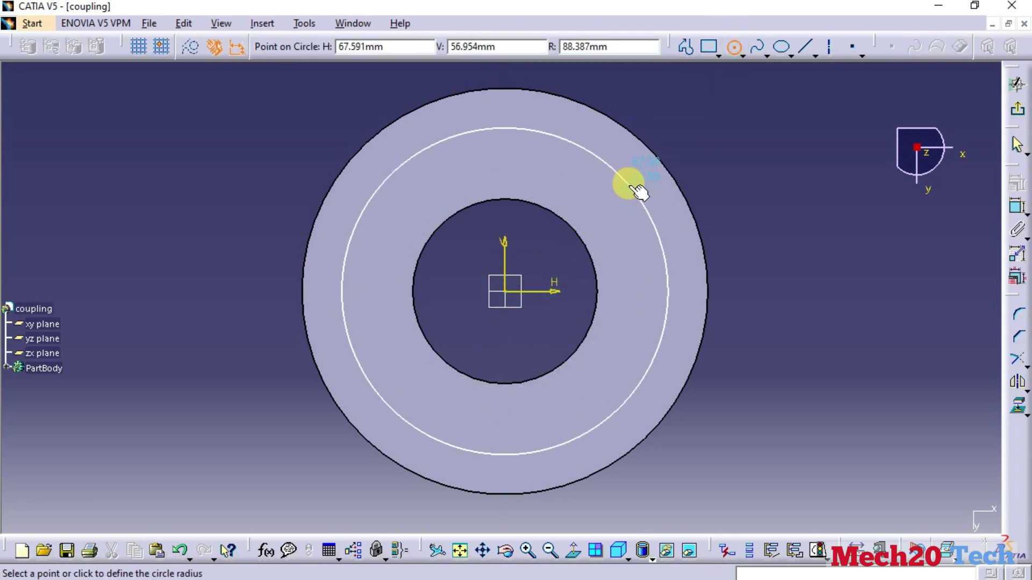
pyautogui.click(630, 185)
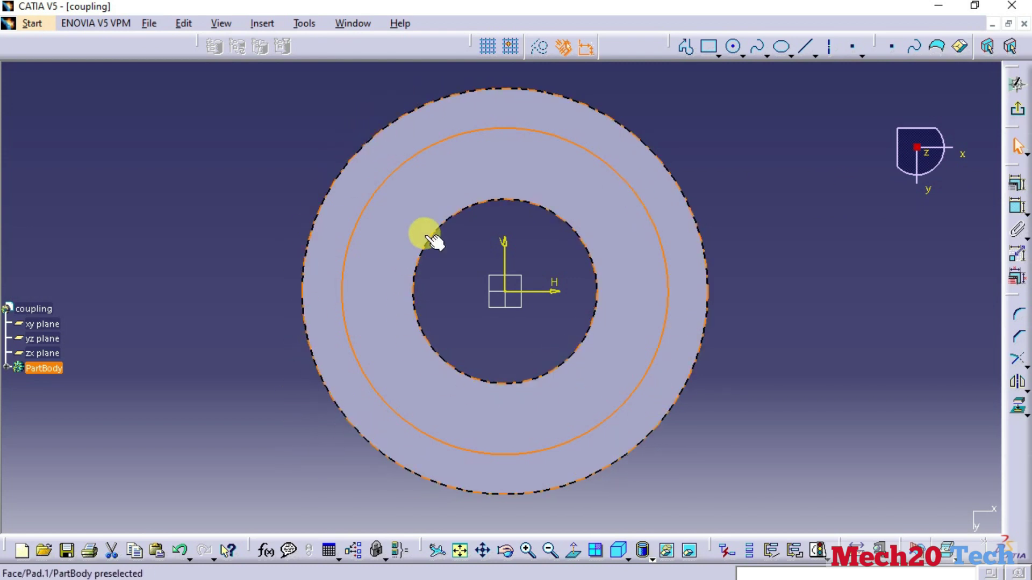
pyautogui.click(1016, 207)
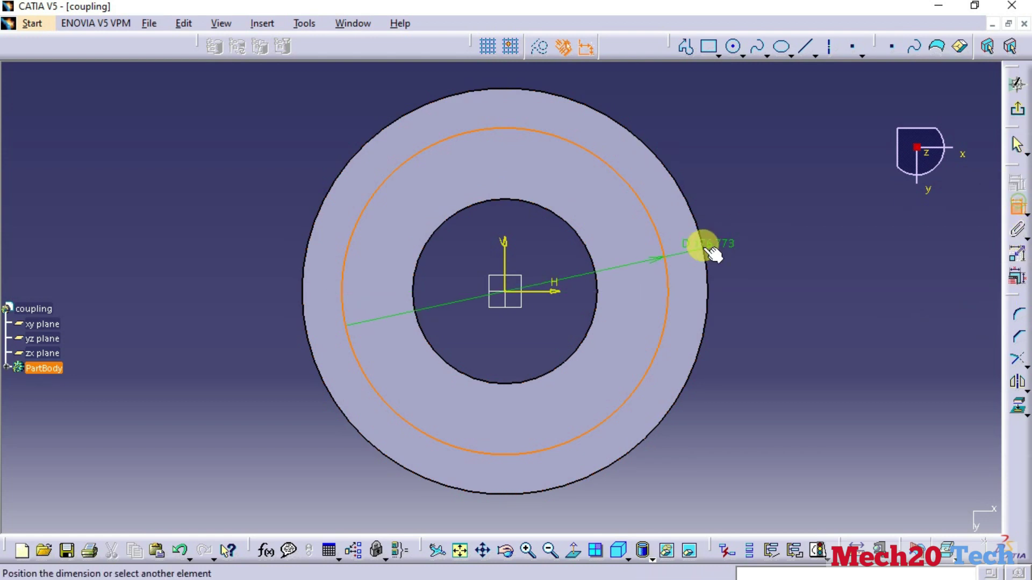
pyautogui.click(764, 210)
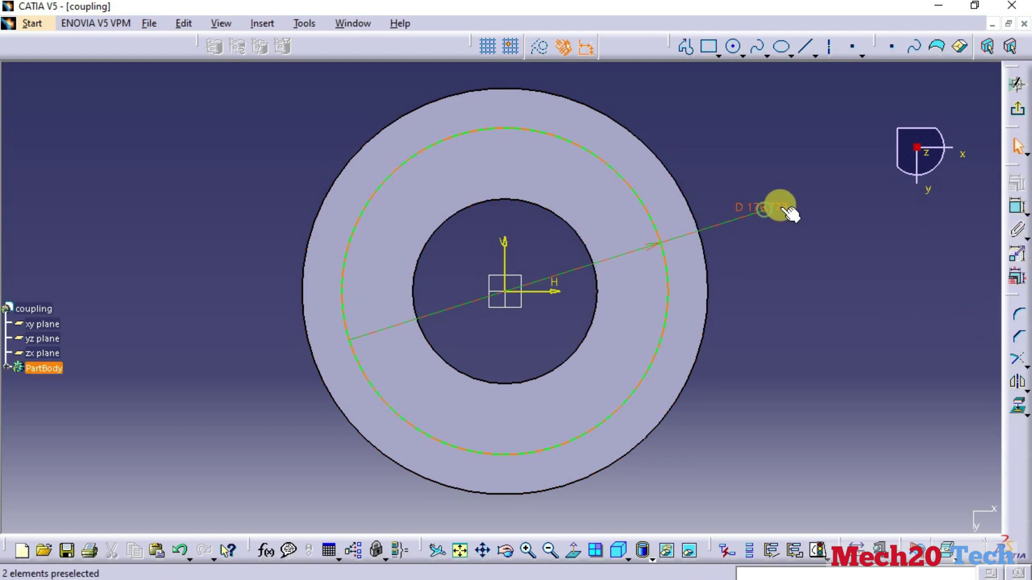
pyautogui.doubleClick(765, 209)
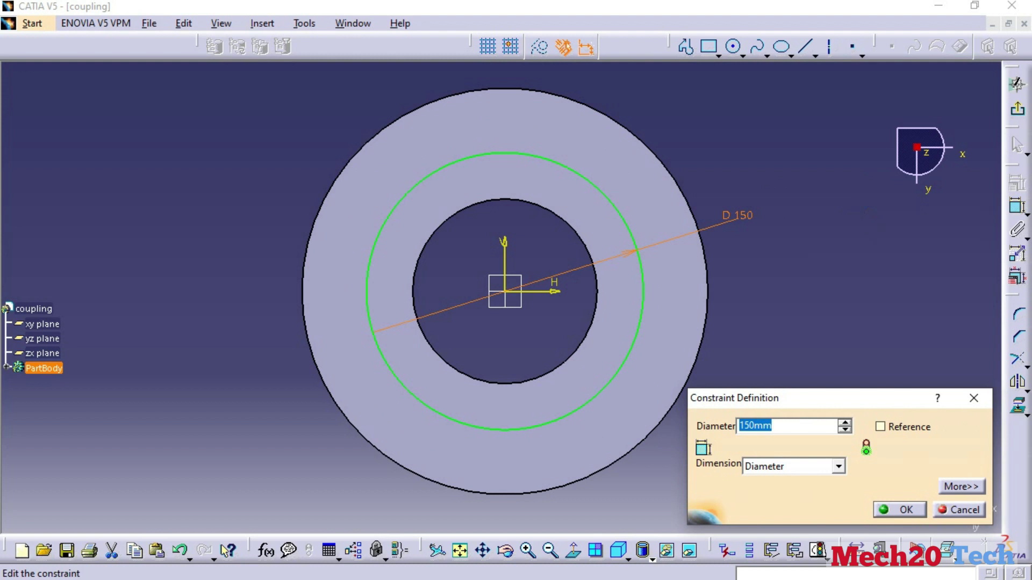
pyautogui.write('160')
pyautogui.press('Return')
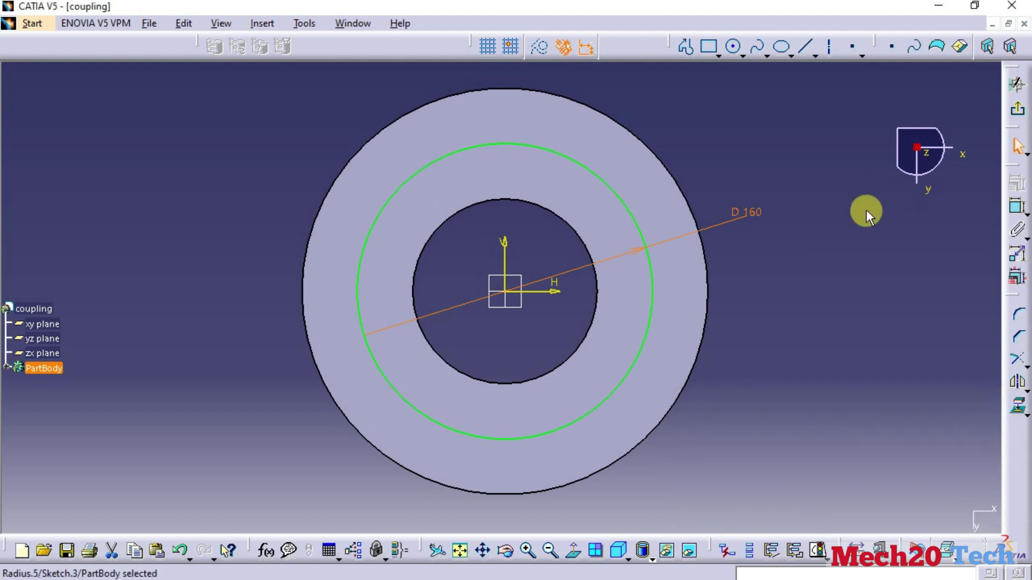
pyautogui.click(865, 210)
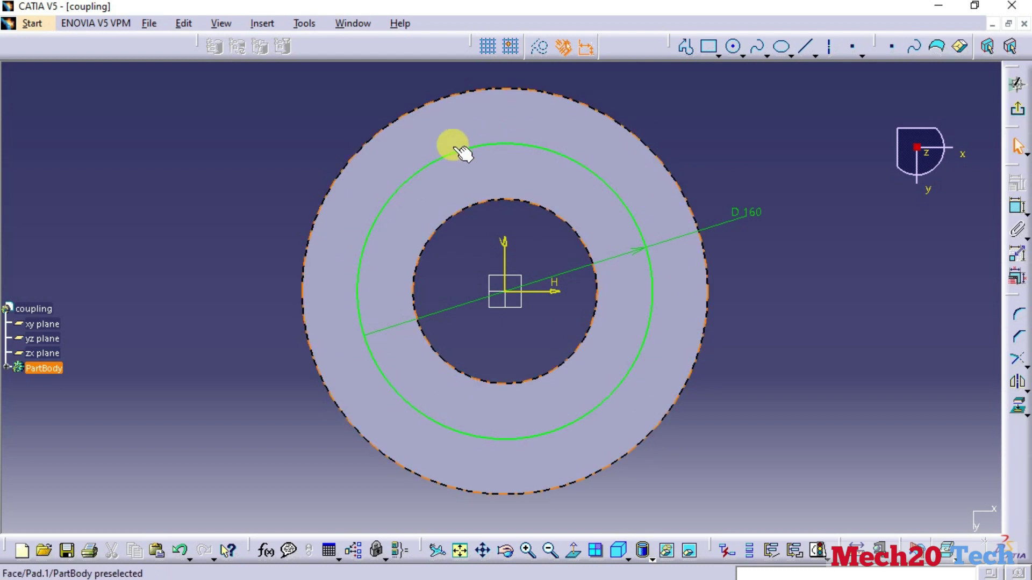
pyautogui.click(735, 48)
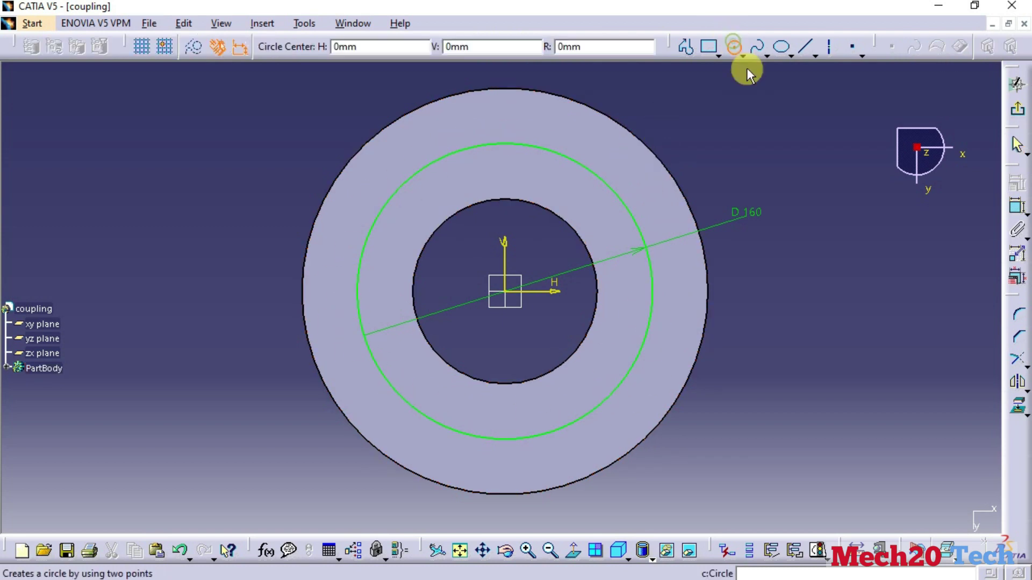
# Draw a 12 mm bolt-hole circle on the 160 mm circle, then delete the reference circle.
pyautogui.click(651, 291)
pyautogui.click(672, 274)
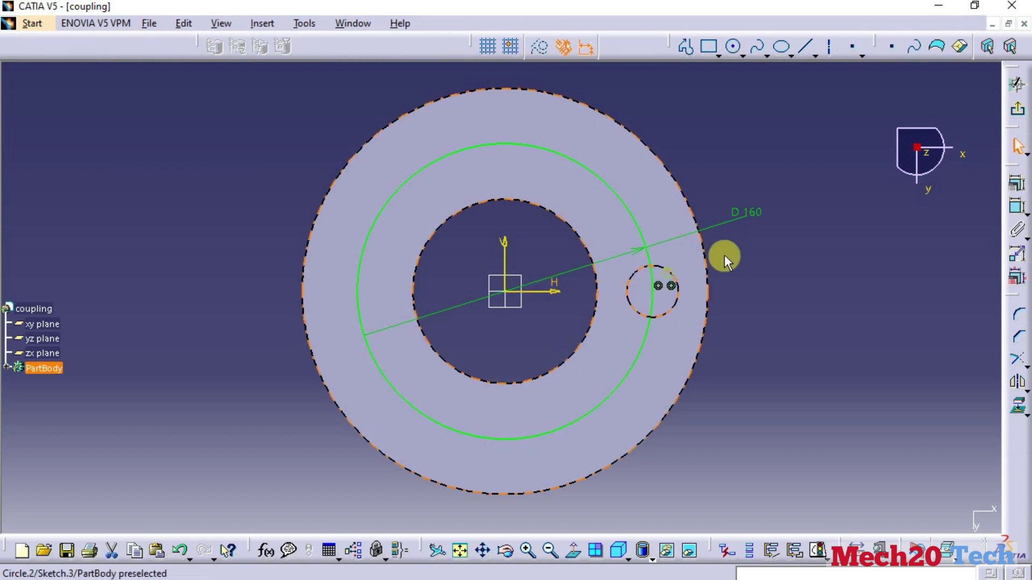
pyautogui.click(1016, 206)
pyautogui.doubleClick(839, 253)
pyautogui.write('12')
pyautogui.press('Return')
pyautogui.hotkey('ctrl', 'pageup')
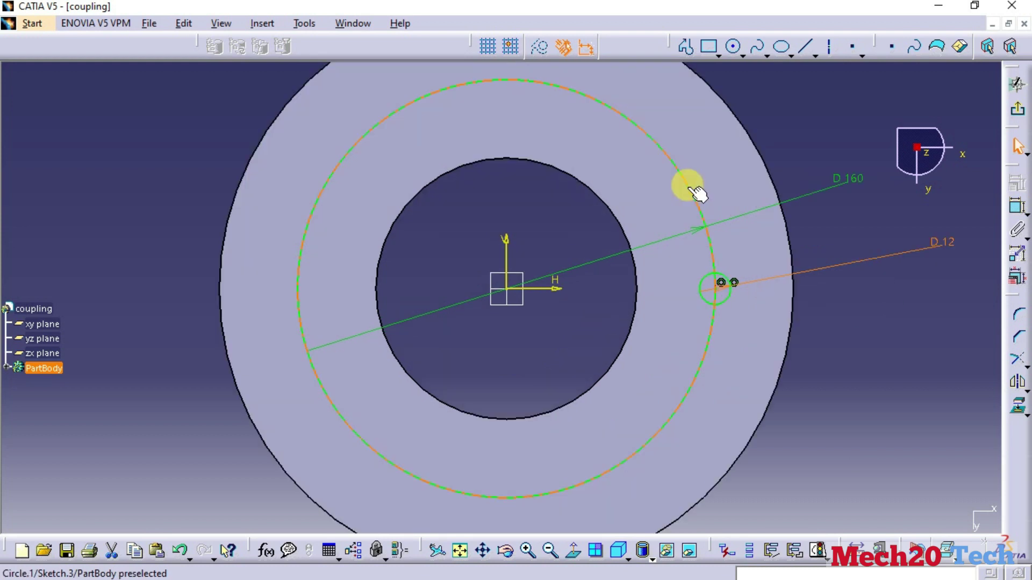
pyautogui.click(692, 193)
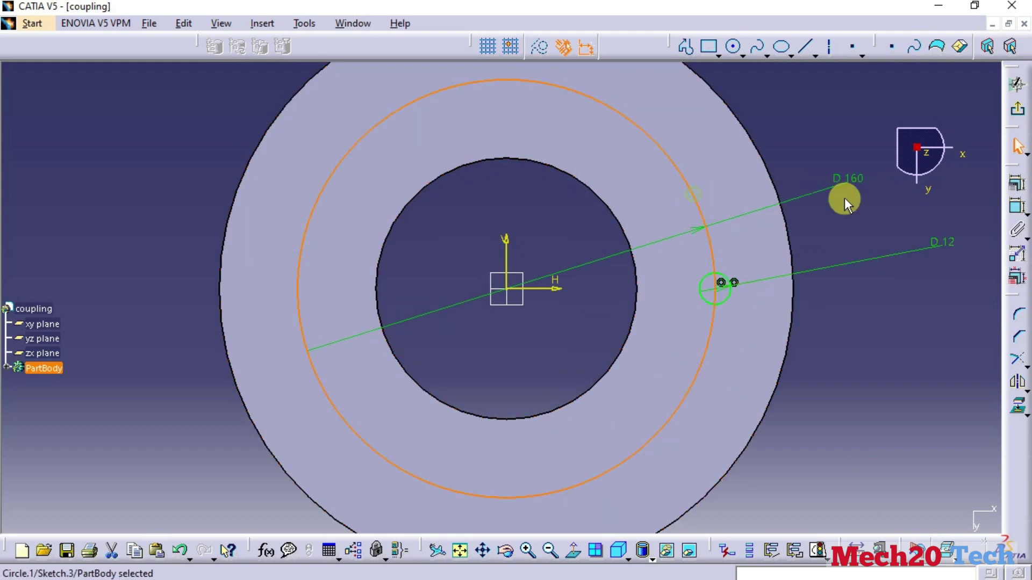
pyautogui.press('Delete')
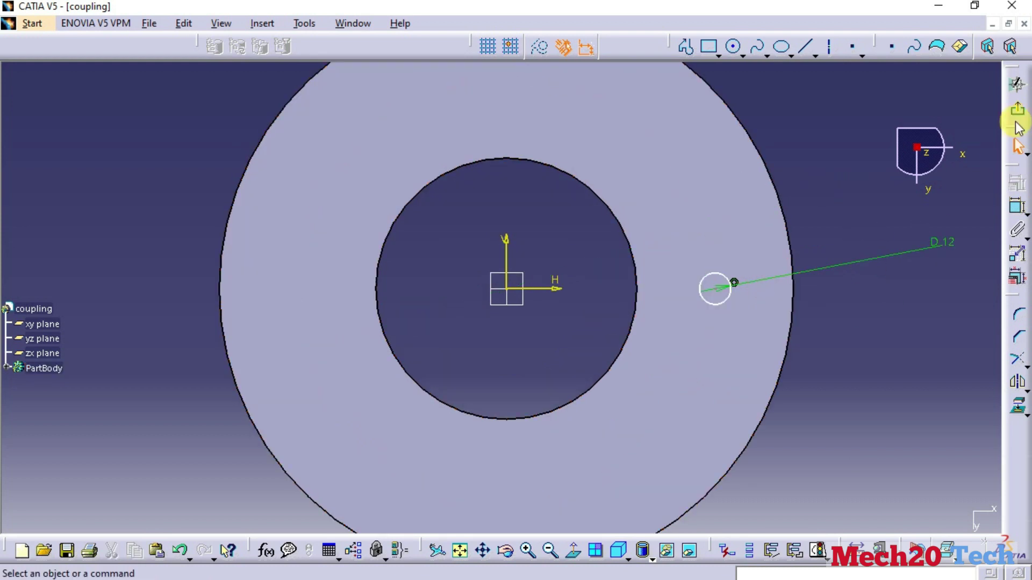
# Exit the sketch and pocket the hole 125 mm deep through the flange.
pyautogui.click(1019, 113)
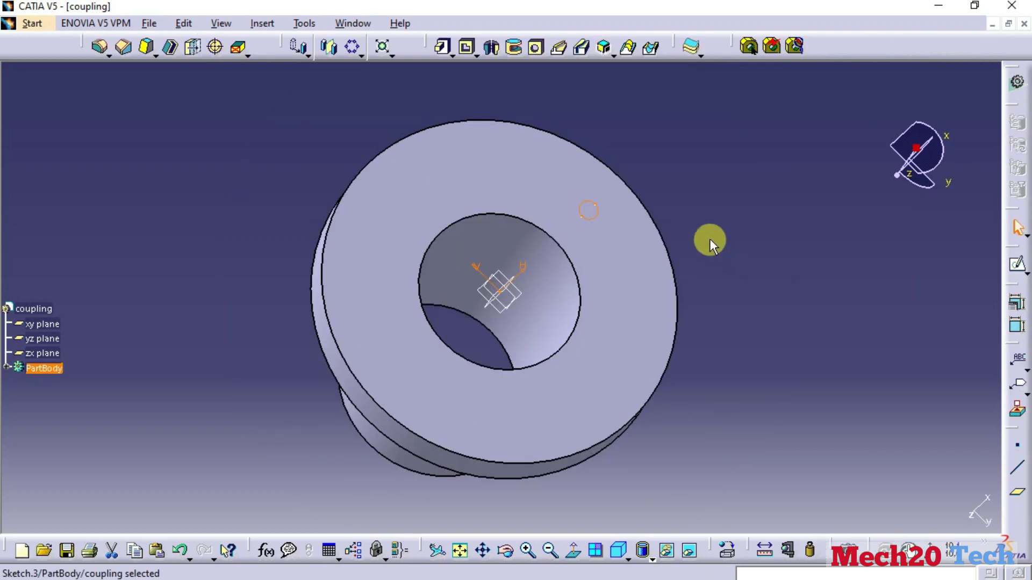
pyautogui.click(469, 47)
pyautogui.moveTo(415, 326); pyautogui.dragTo(562, 256, button='middle')
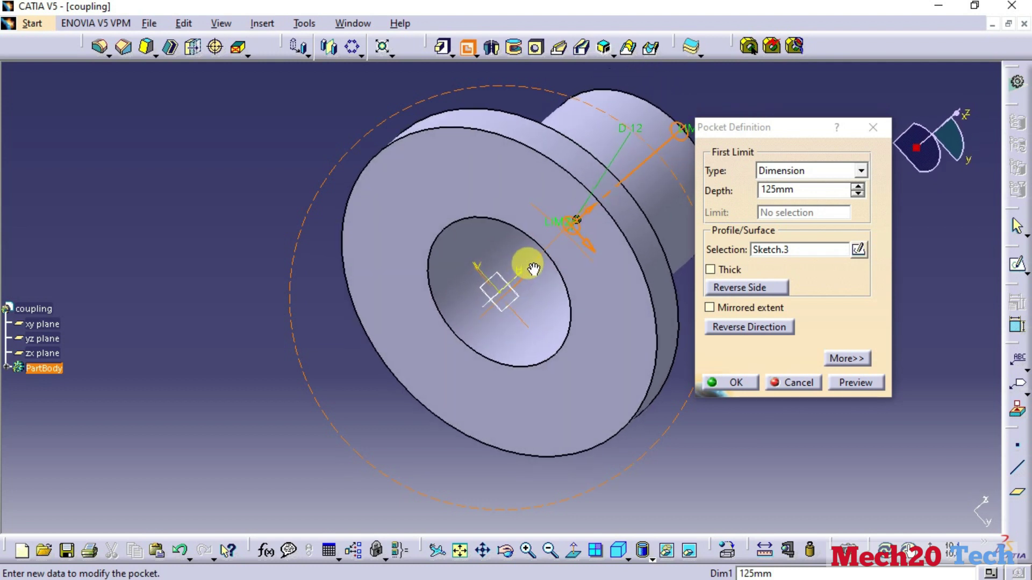
pyautogui.click(739, 381)
pyautogui.moveTo(270, 235); pyautogui.dragTo(388, 182, button='middle')
pyautogui.rightClick(388, 182)
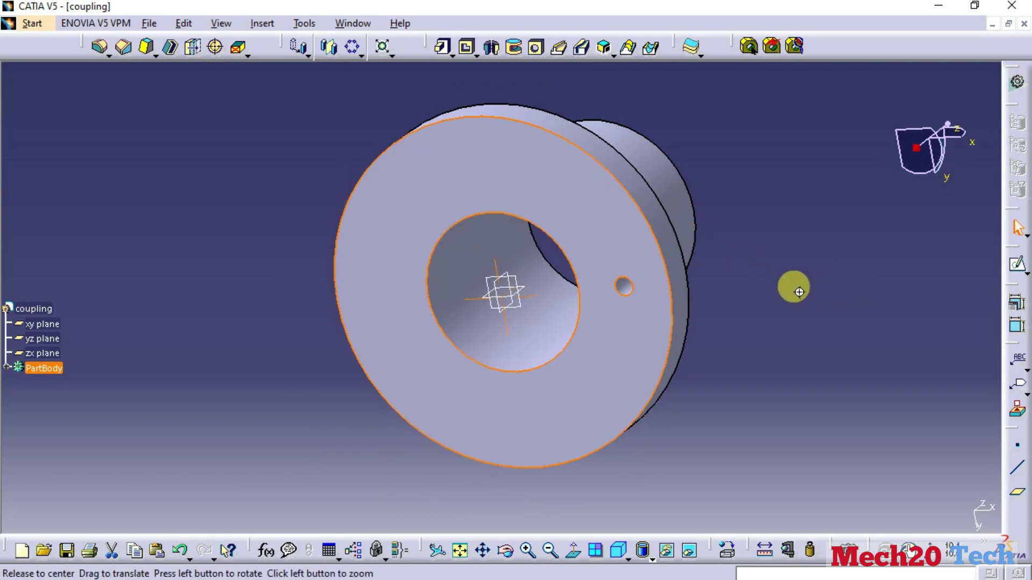
pyautogui.moveTo(858, 292); pyautogui.dragTo(686, 281, button='middle')
pyautogui.click(598, 290)
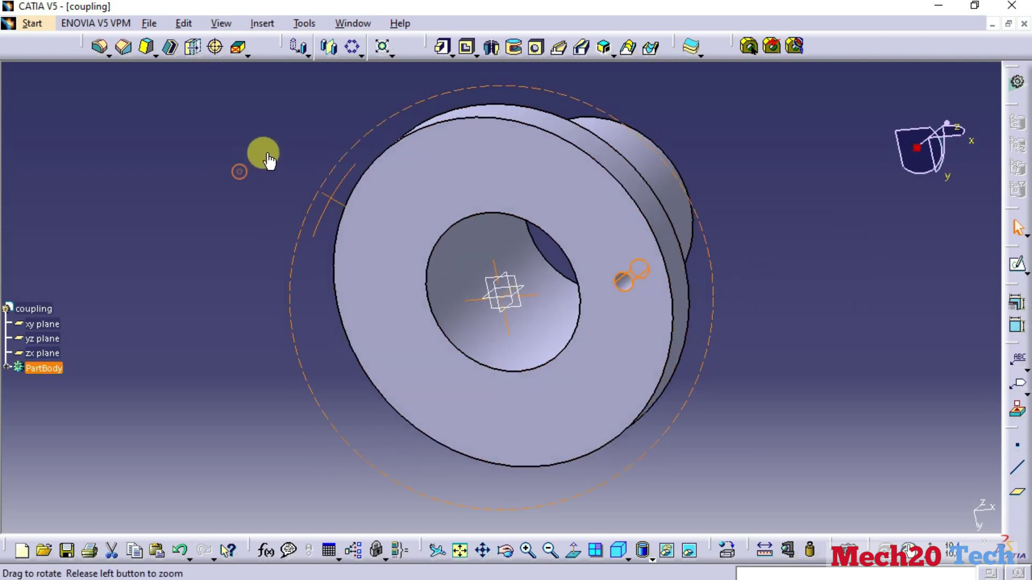
# Circular-pattern the bolt hole into 8 instances at 45° using the flange face as reference.
pyautogui.click(350, 47)
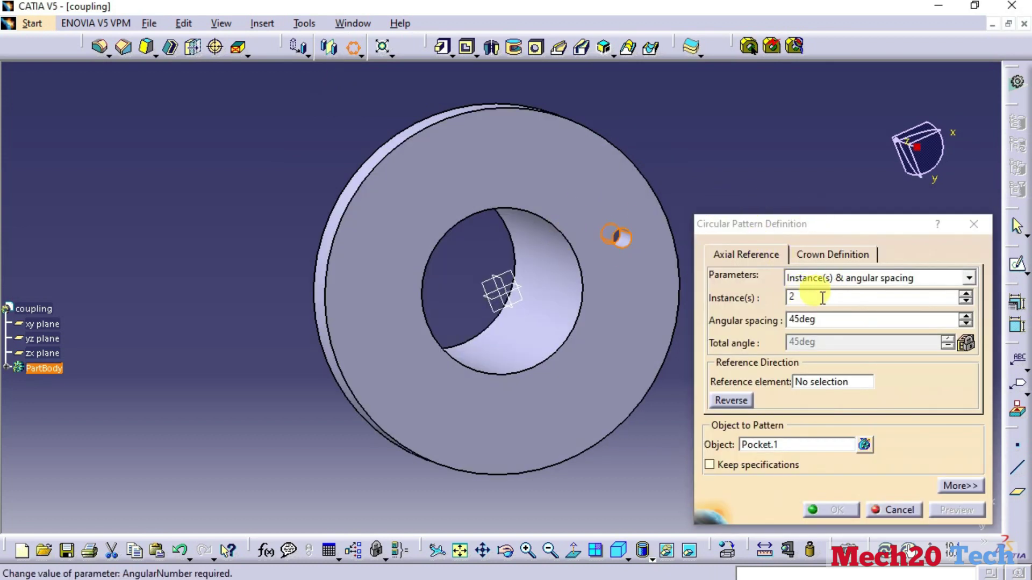
pyautogui.doubleClick(795, 296)
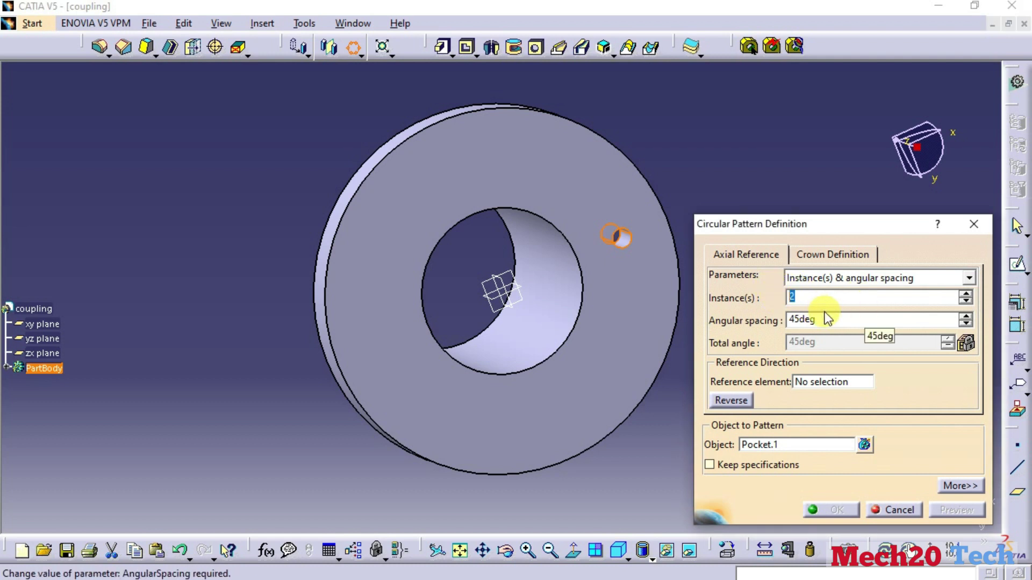
pyautogui.write('6')
pyautogui.click(820, 381)
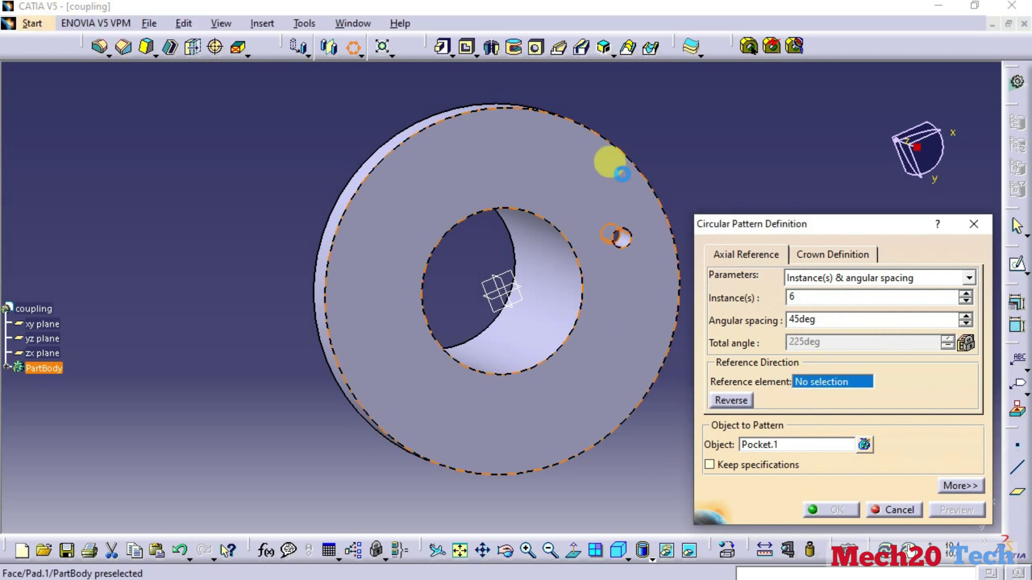
pyautogui.click(636, 173)
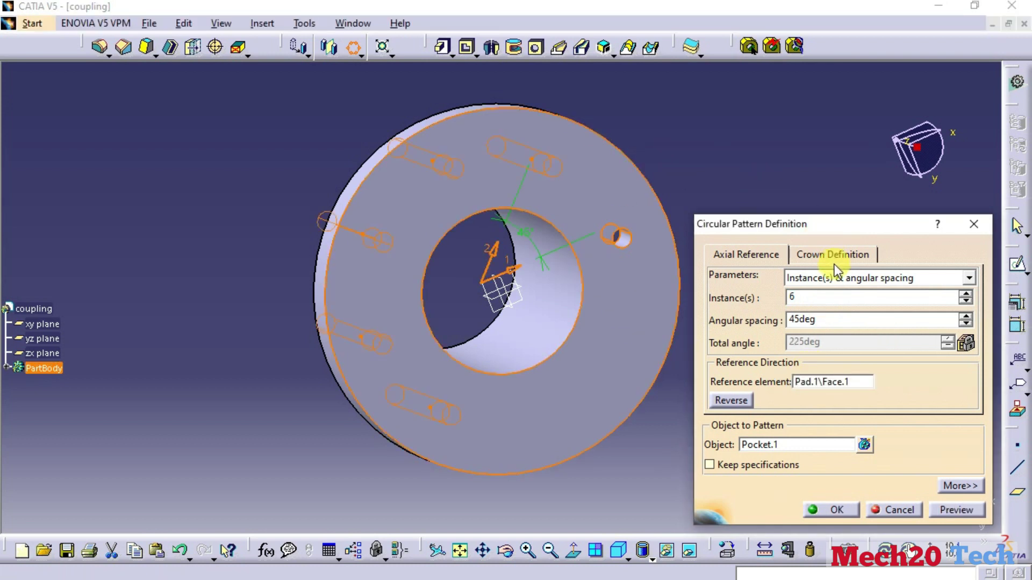
pyautogui.moveTo(573, 274)
pyautogui.mouseDown(button='middle')
pyautogui.moveTo(460, 268)
pyautogui.moveTo(477, 354)
pyautogui.mouseUp(button='middle')
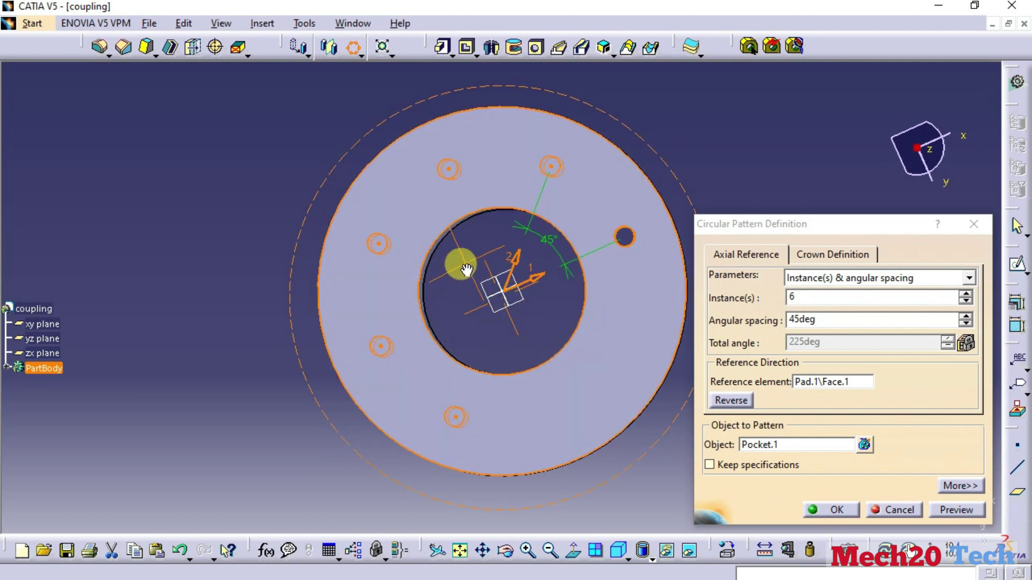
pyautogui.doubleClick(792, 298)
pyautogui.write('8')
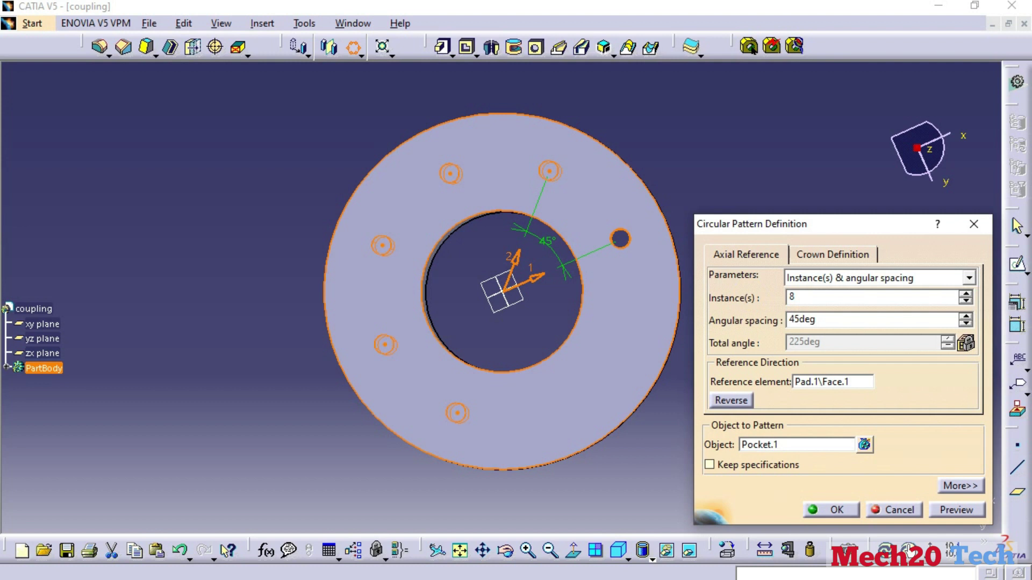
pyautogui.press('Return')
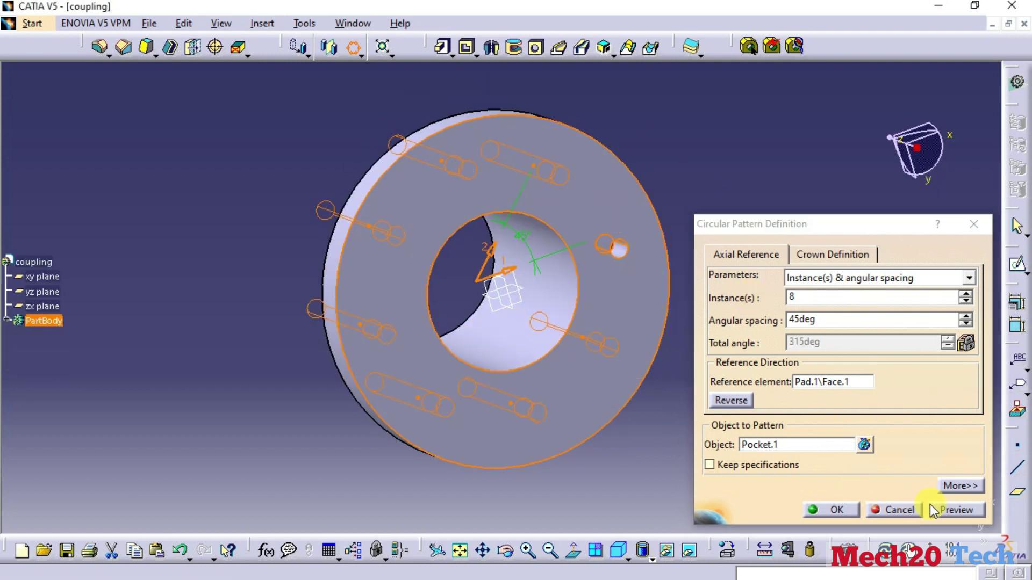
pyautogui.click(957, 511)
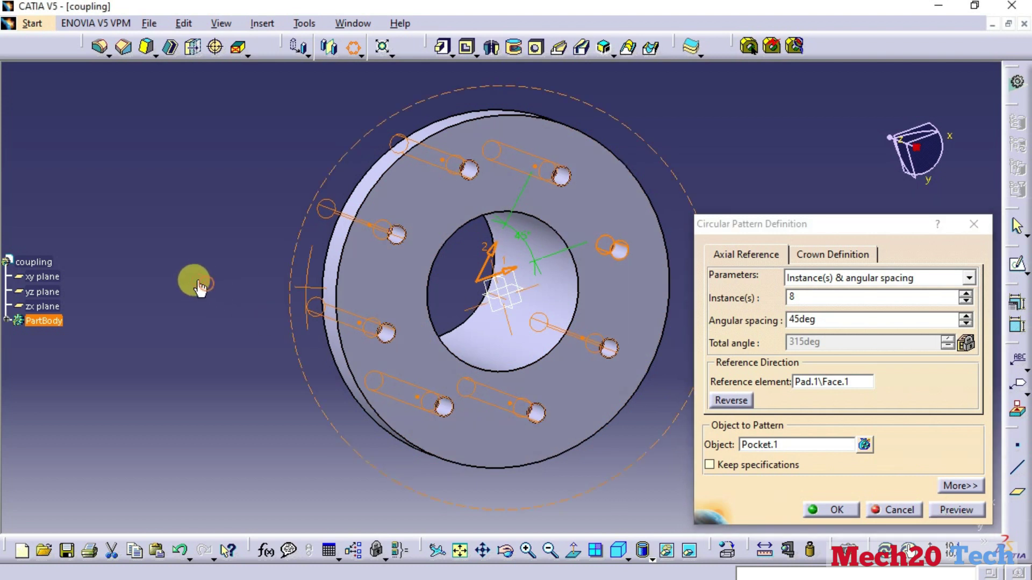
pyautogui.moveTo(119, 271); pyautogui.dragTo(330, 284, button='middle')
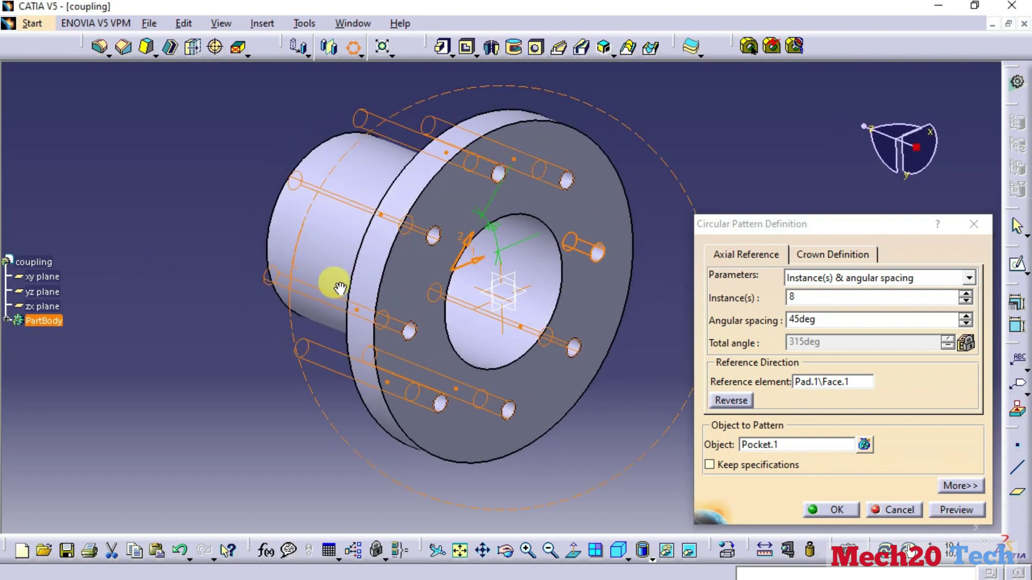
pyautogui.click(810, 511)
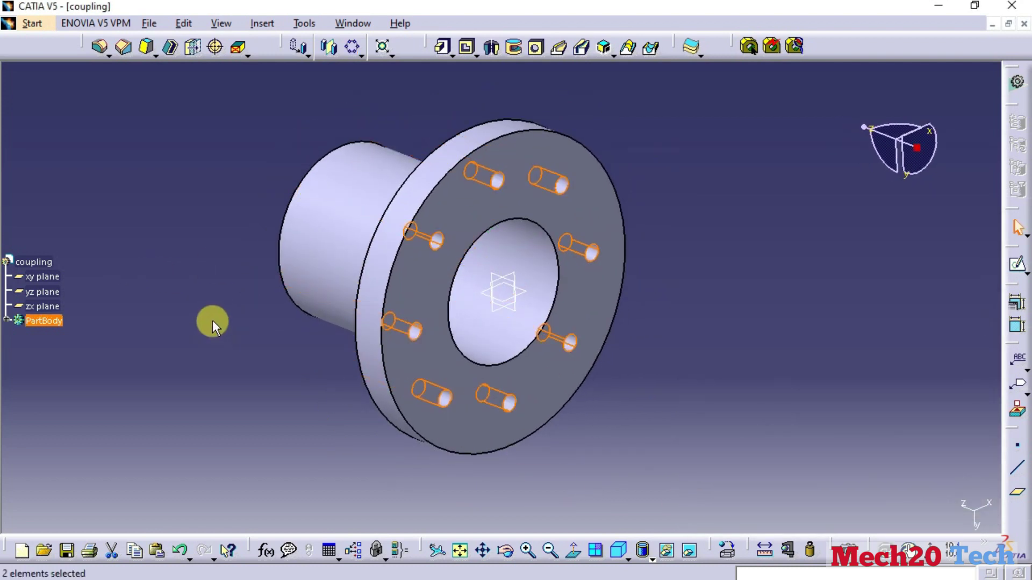
# Orbit to check the eight holes, then save the part as 'coupling 1'.
pyautogui.moveTo(218, 293)
pyautogui.mouseDown(button='middle')
pyautogui.moveTo(467, 396)
pyautogui.moveTo(557, 397)
pyautogui.moveTo(460, 403)
pyautogui.moveTo(184, 265)
pyautogui.moveTo(605, 301)
pyautogui.moveTo(660, 220)
pyautogui.moveTo(661, 283)
pyautogui.moveTo(637, 285)
pyautogui.moveTo(654, 249)
pyautogui.moveTo(718, 221)
pyautogui.moveTo(665, 240)
pyautogui.moveTo(698, 226)
pyautogui.moveTo(603, 227)
pyautogui.mouseUp(button='middle')
pyautogui.moveTo(640, 274); pyautogui.dragTo(583, 263, button='middle')
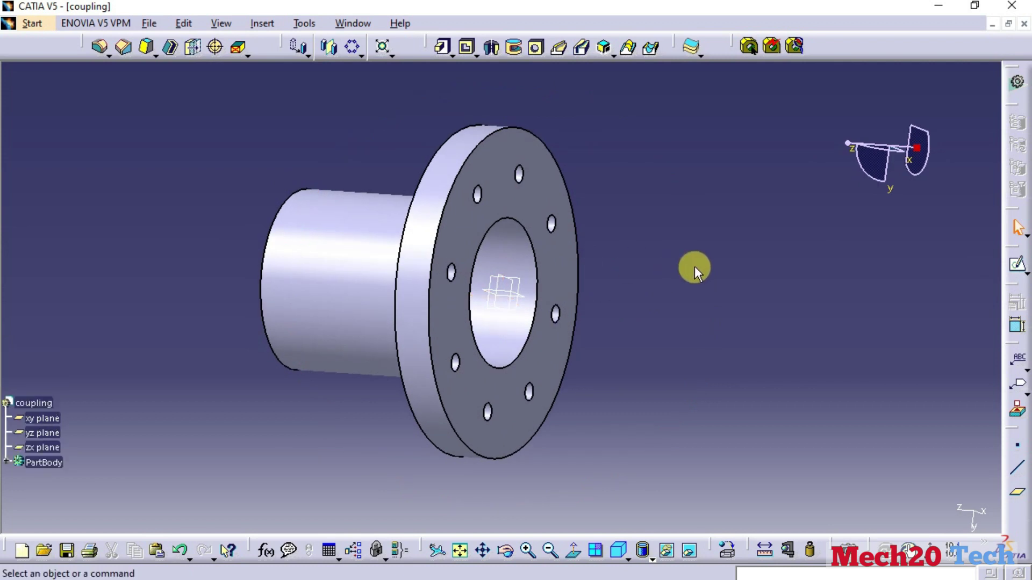
pyautogui.moveTo(275, 252)
pyautogui.mouseDown(button='middle')
pyautogui.moveTo(276, 295)
pyautogui.moveTo(281, 224)
pyautogui.moveTo(293, 244)
pyautogui.mouseUp(button='middle')
pyautogui.hotkey('ctrl', 's')
pyautogui.press('Return')
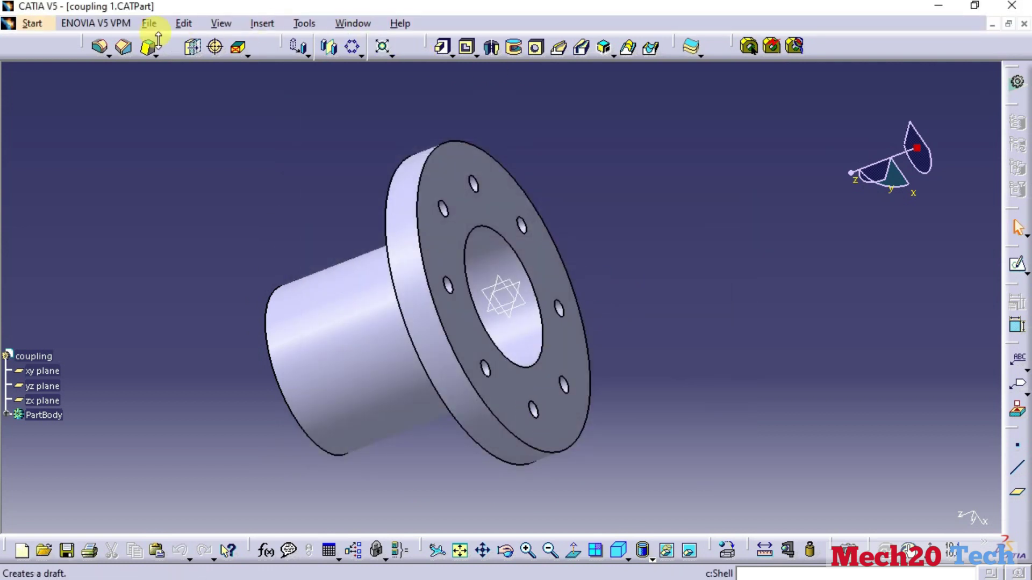
# Save the coupling as a copy named coupling 2.CATPart.
pyautogui.click(147, 24)
pyautogui.click(169, 145)
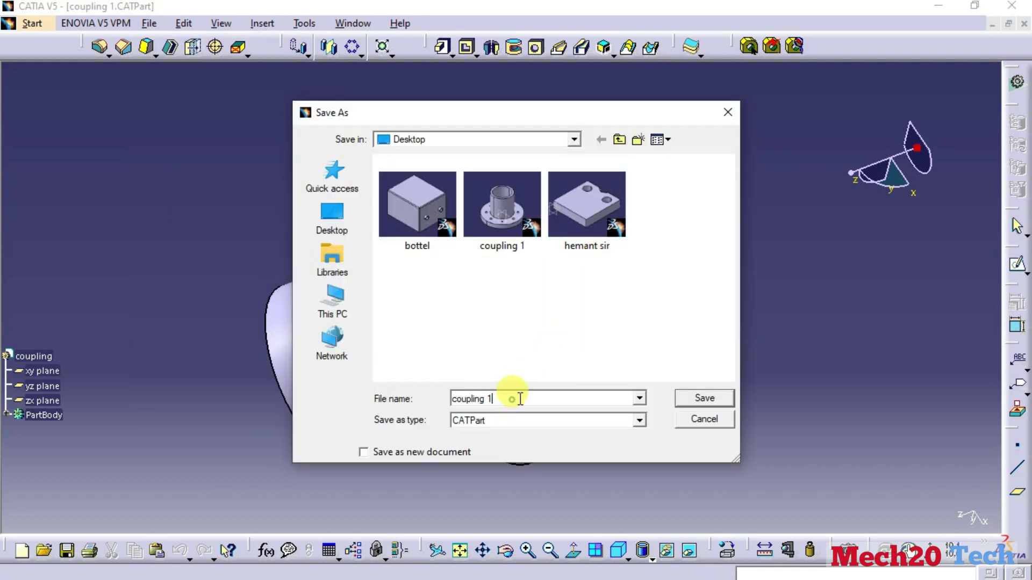
pyautogui.press('BackSpace')
pyautogui.write('2')
pyautogui.press('Return')
# Orbit to check the bolt-hole flange, then close the coupling 2 document.
pyautogui.moveTo(558, 313)
pyautogui.mouseDown(button='middle')
pyautogui.moveTo(698, 283)
pyautogui.moveTo(539, 277)
pyautogui.mouseUp(button='middle')
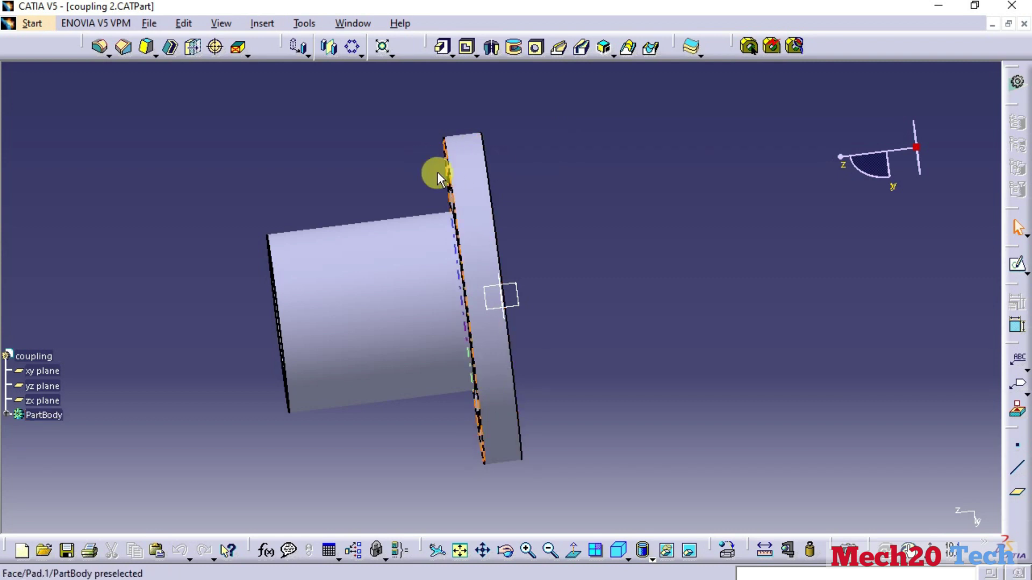
pyautogui.moveTo(588, 202); pyautogui.dragTo(525, 221, button='middle')
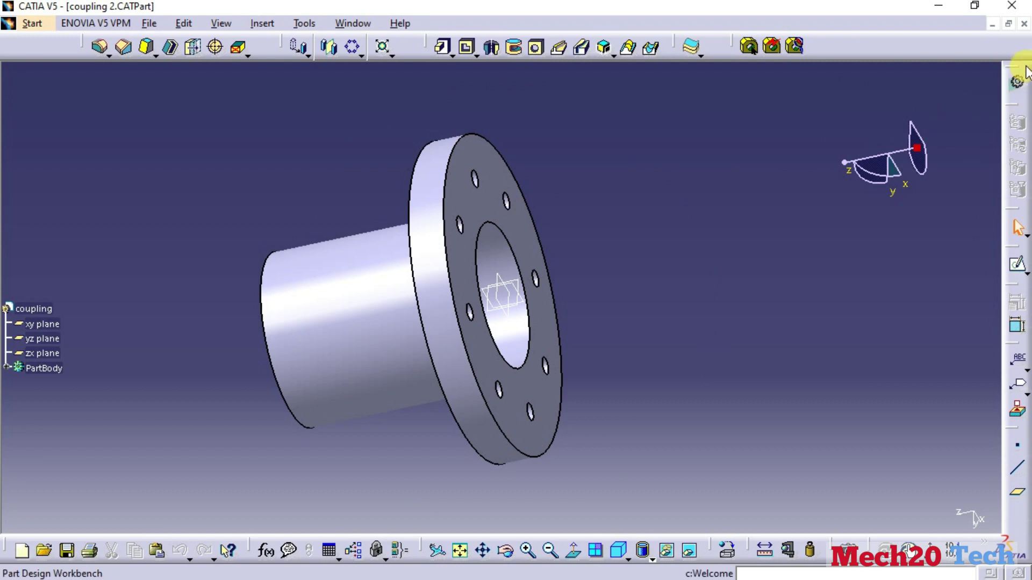
pyautogui.click(1024, 24)
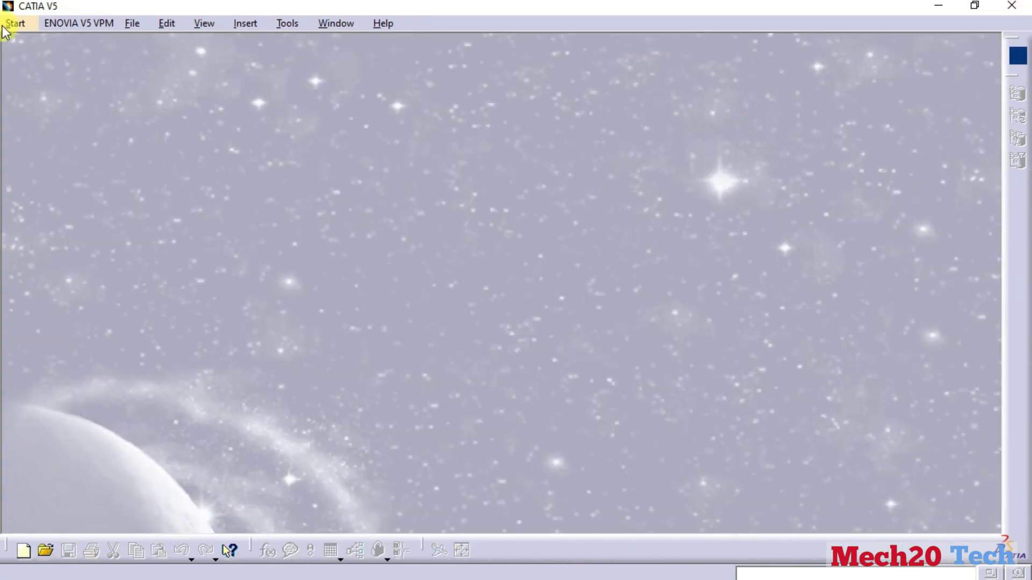
# Create a new Part Design part and open a sketch on its xy plane.
pyautogui.click(4, 26)
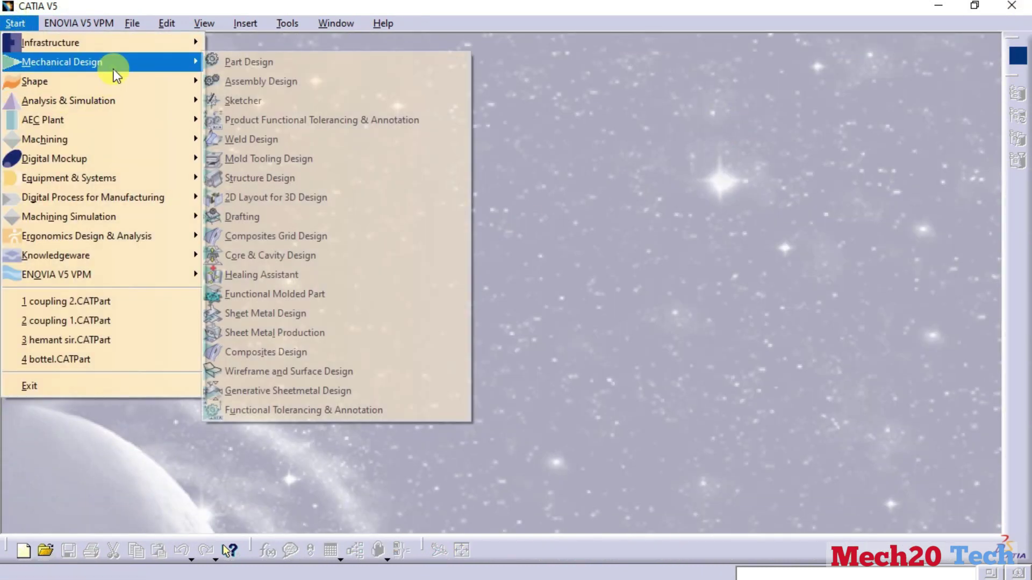
pyautogui.click(249, 62)
pyautogui.click(904, 506)
pyautogui.click(29, 89)
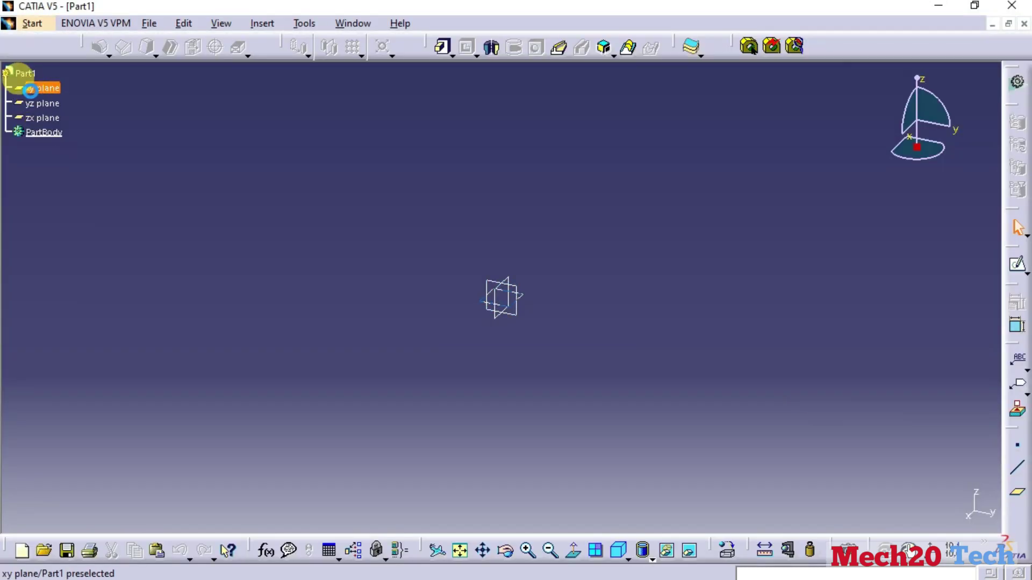
pyautogui.click(1016, 269)
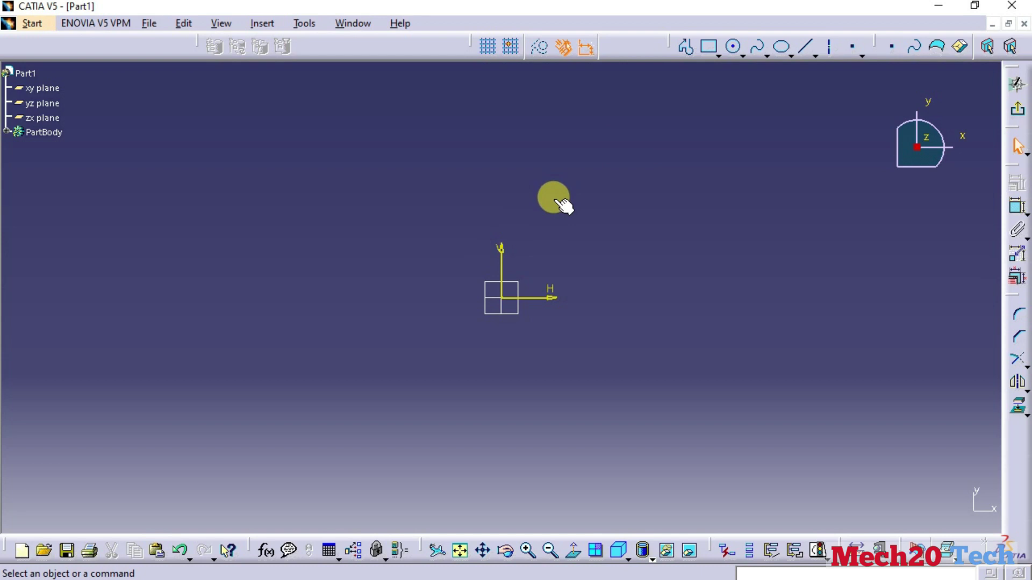
pyautogui.click(717, 56)
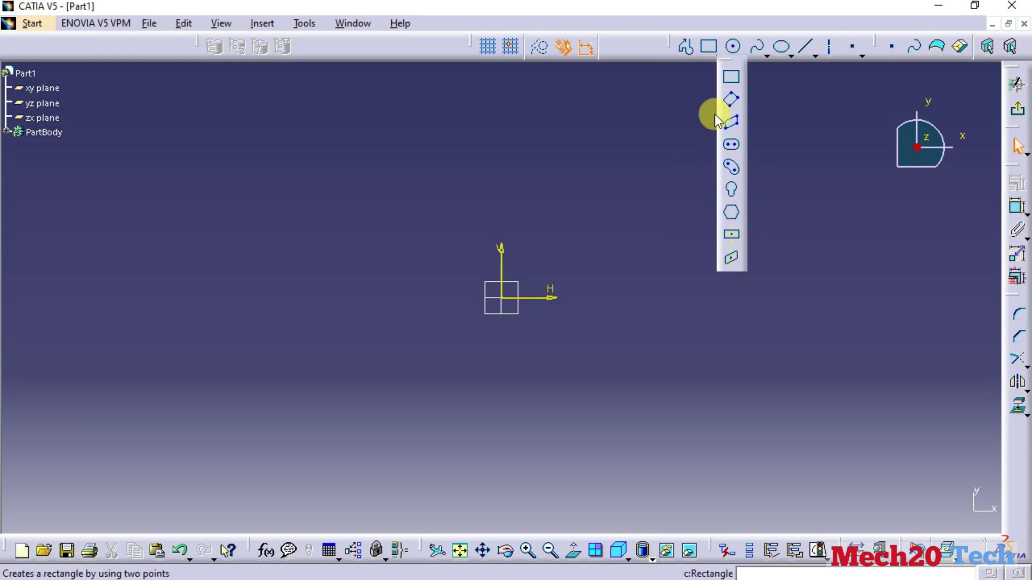
# Draw a hexagon centred at the origin with its construction circle dimensioned to 20 mm.
pyautogui.click(730, 214)
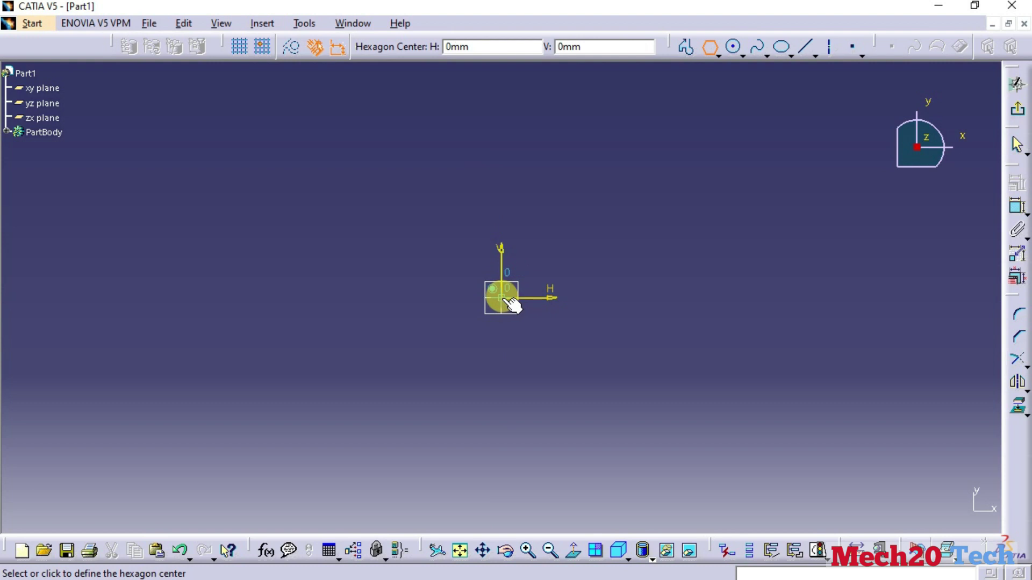
pyautogui.click(501, 298)
pyautogui.click(547, 243)
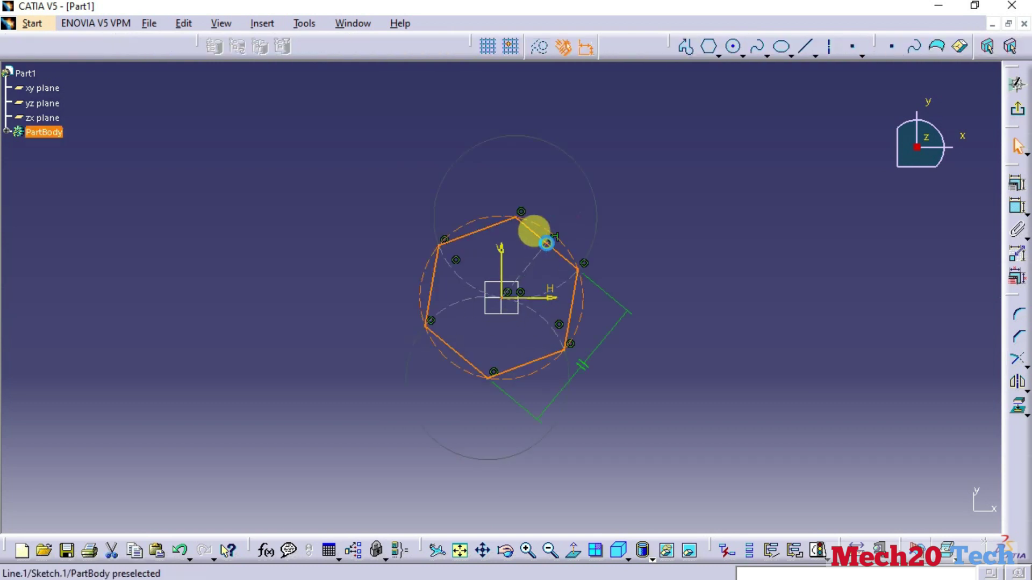
pyautogui.click(586, 306)
pyautogui.click(1007, 210)
pyautogui.click(648, 207)
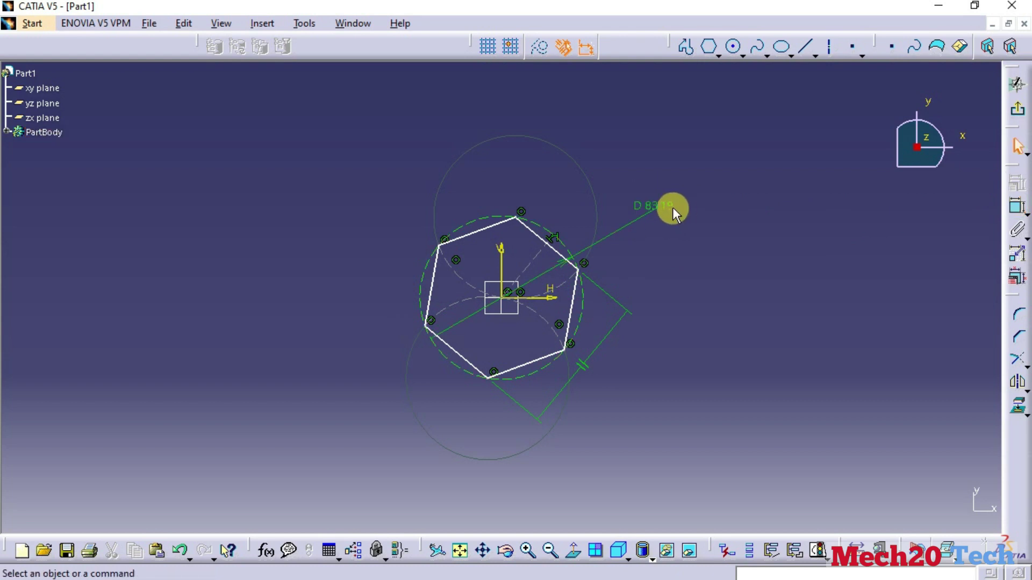
pyautogui.doubleClick(666, 206)
pyautogui.write('20mm')
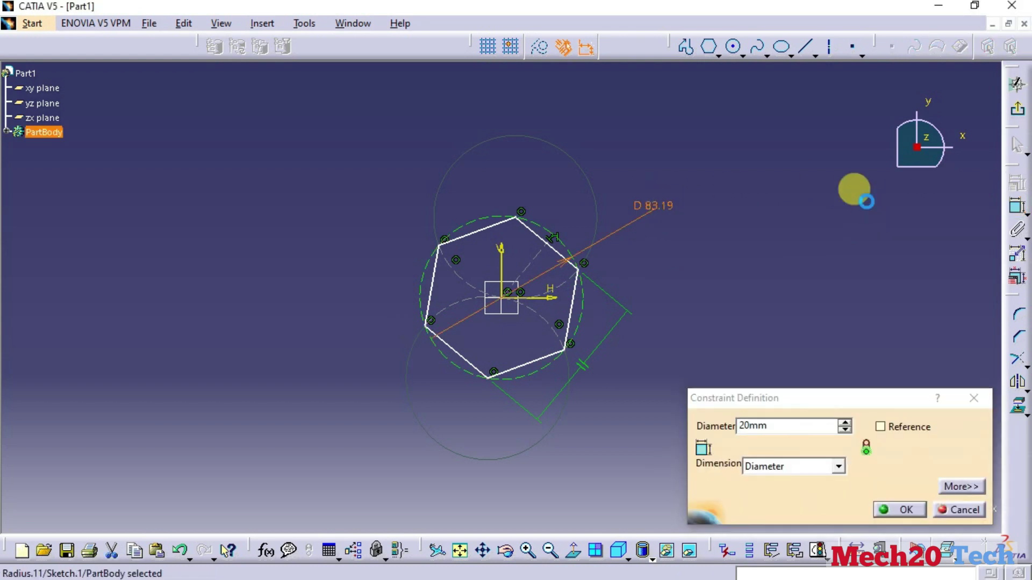
pyautogui.press('Return')
# Add a circle at the sketch origin dimensioned to 12 mm diameter, then exit the sketch.
pyautogui.moveTo(469, 333); pyautogui.dragTo(459, 134, button='middle')
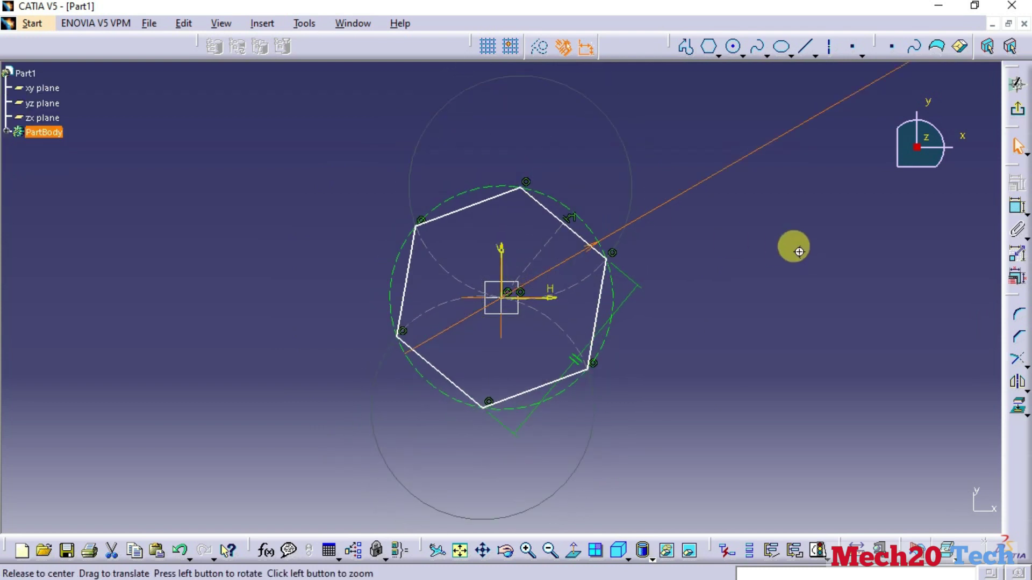
pyautogui.moveTo(794, 244); pyautogui.dragTo(652, 318, button='middle')
pyautogui.click(395, 363)
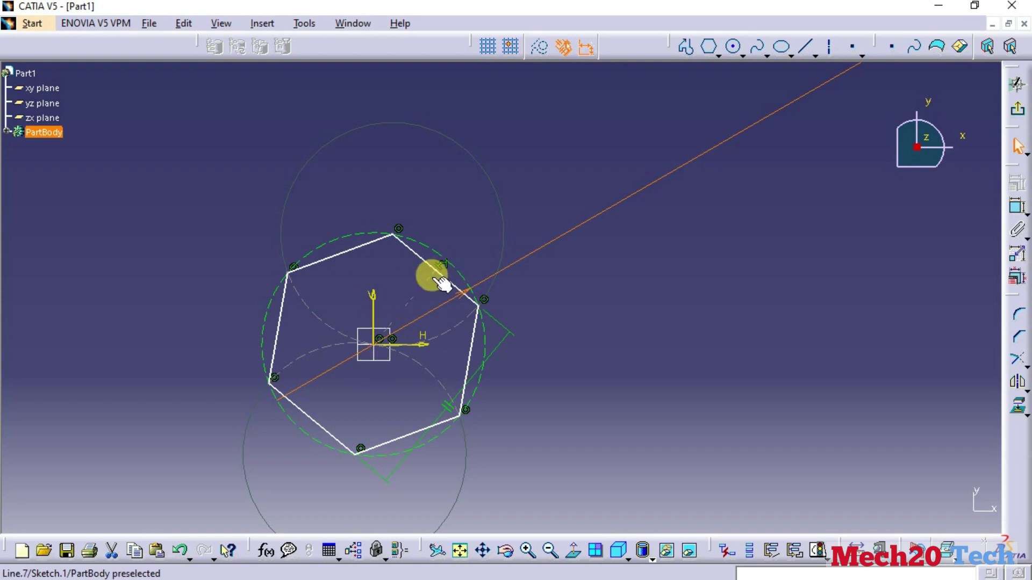
pyautogui.click(733, 50)
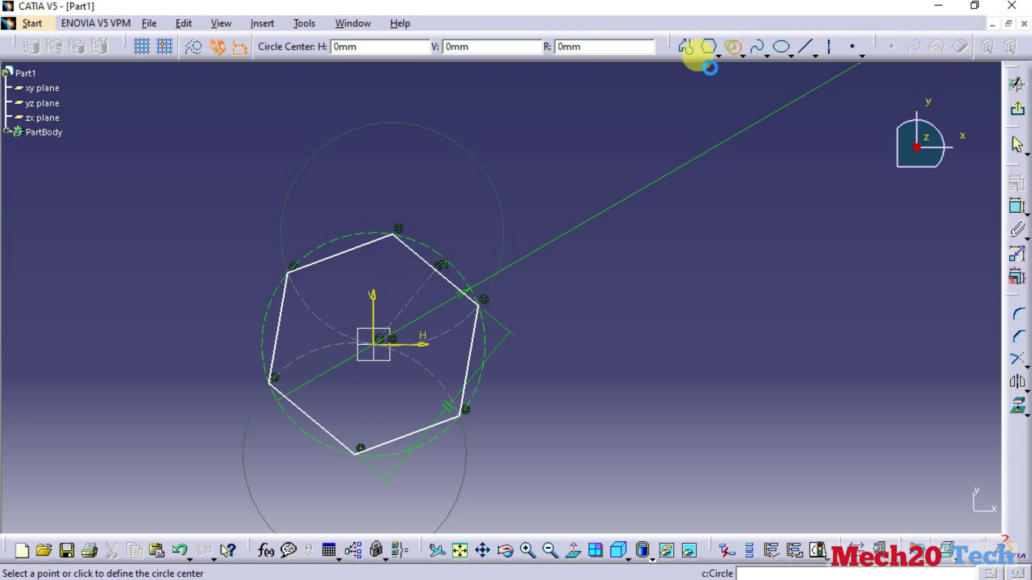
pyautogui.click(380, 348)
pyautogui.click(401, 303)
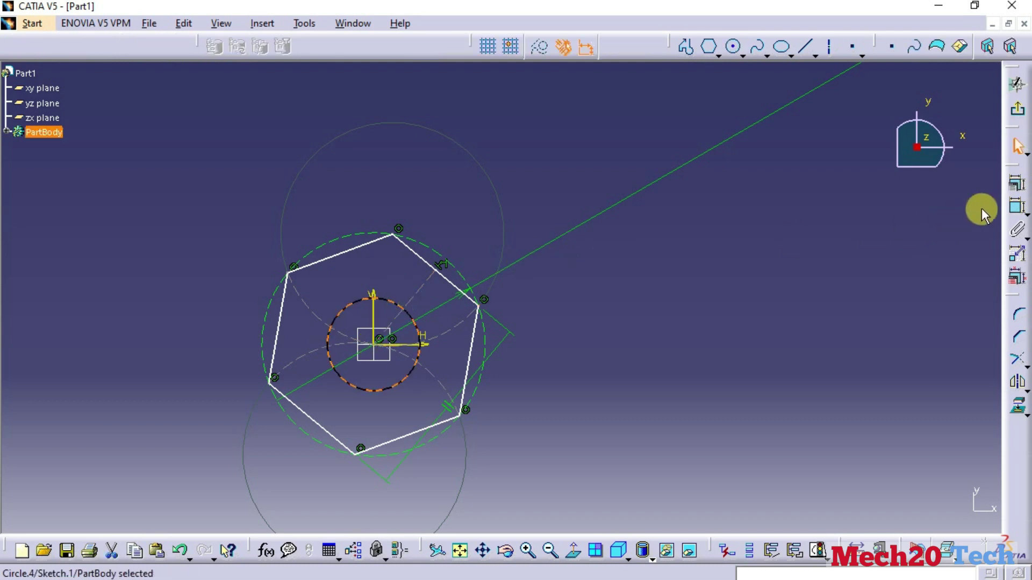
pyautogui.click(1017, 209)
pyautogui.click(678, 332)
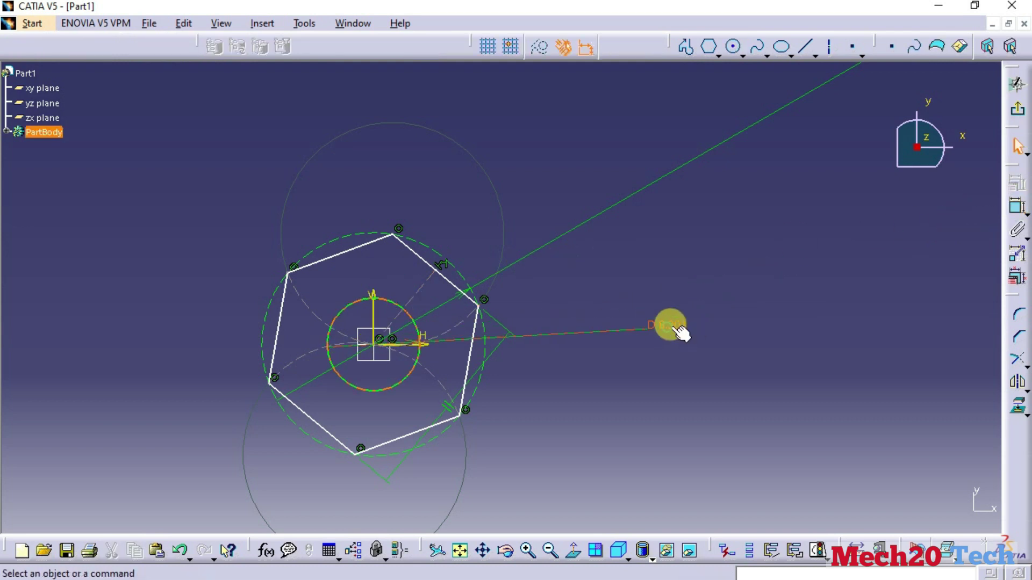
pyautogui.doubleClick(668, 323)
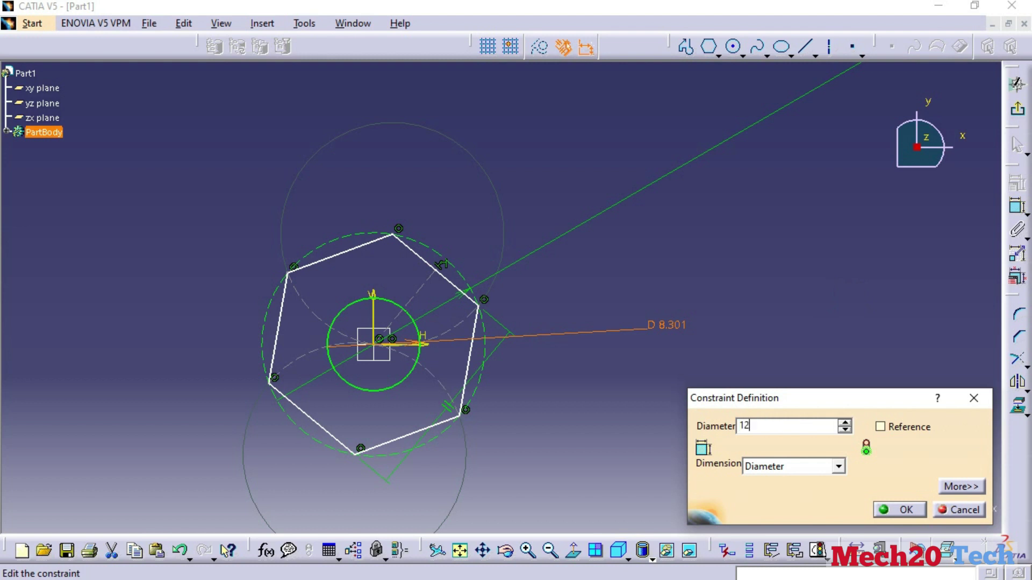
pyautogui.press('Return')
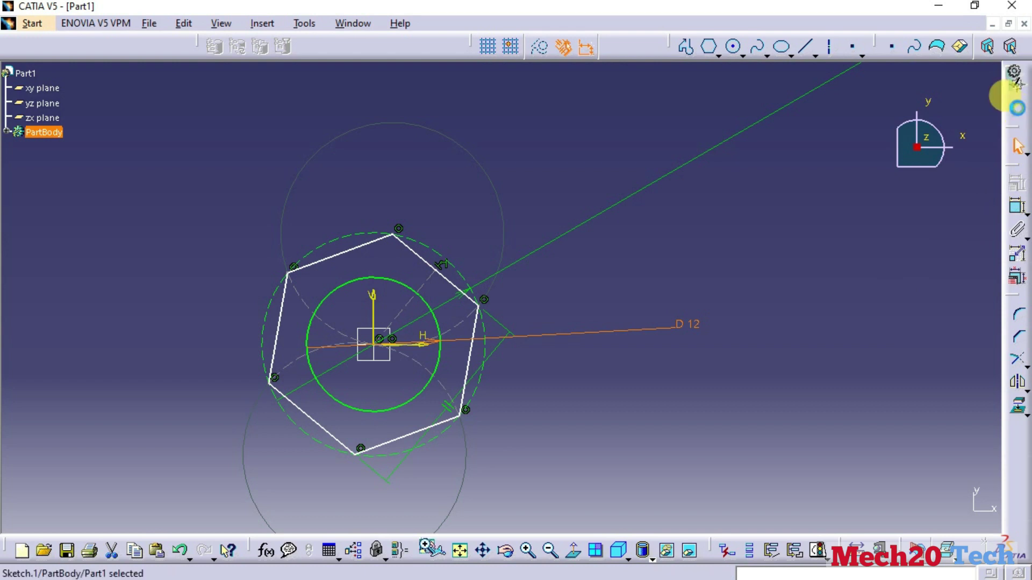
pyautogui.click(1010, 86)
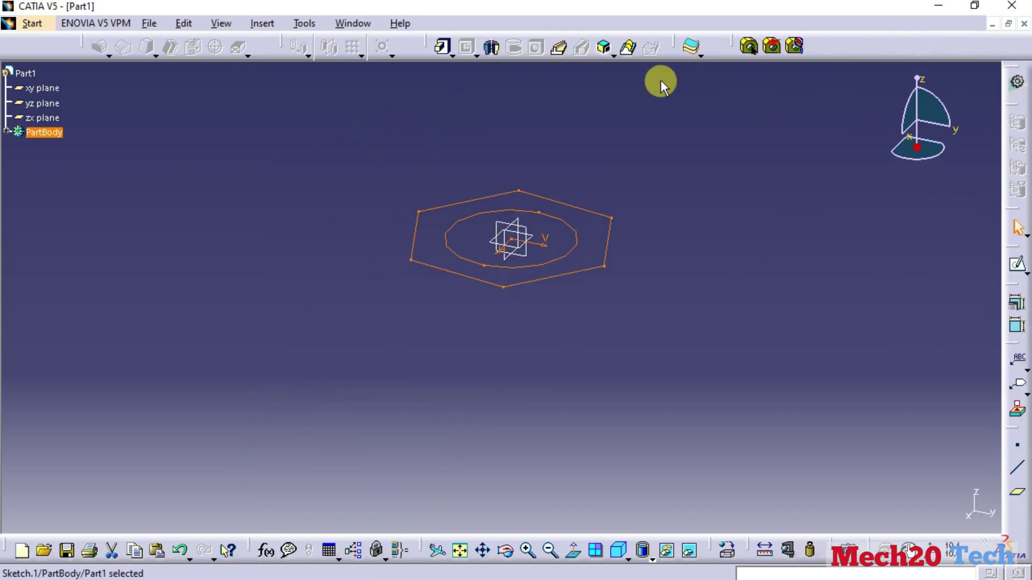
# Pad the hexagon-and-circle sketch 10 mm into a hex nut and orbit to inspect it.
pyautogui.click(444, 47)
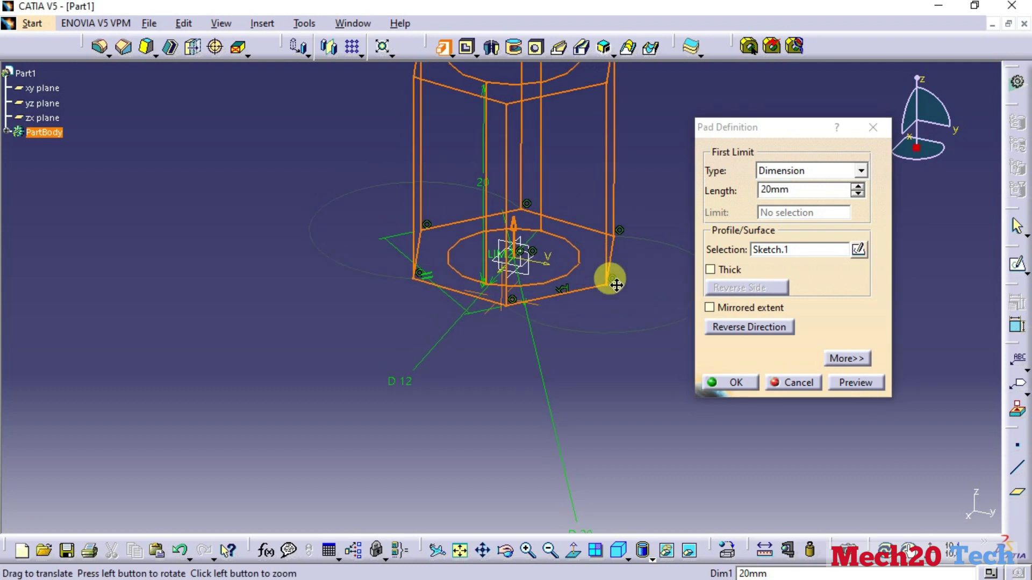
pyautogui.click(858, 194)
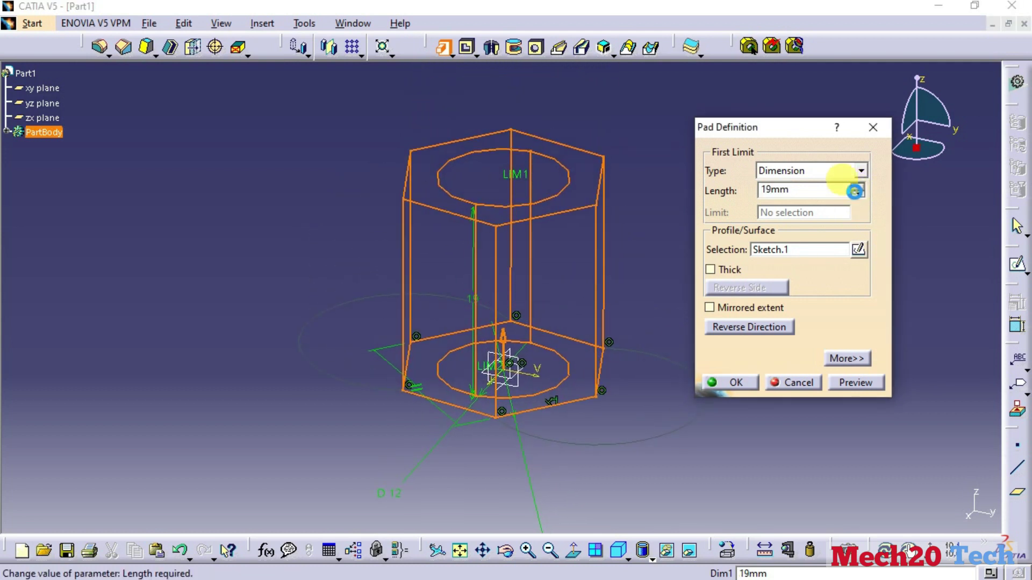
pyautogui.click(856, 194)
pyautogui.click(855, 193)
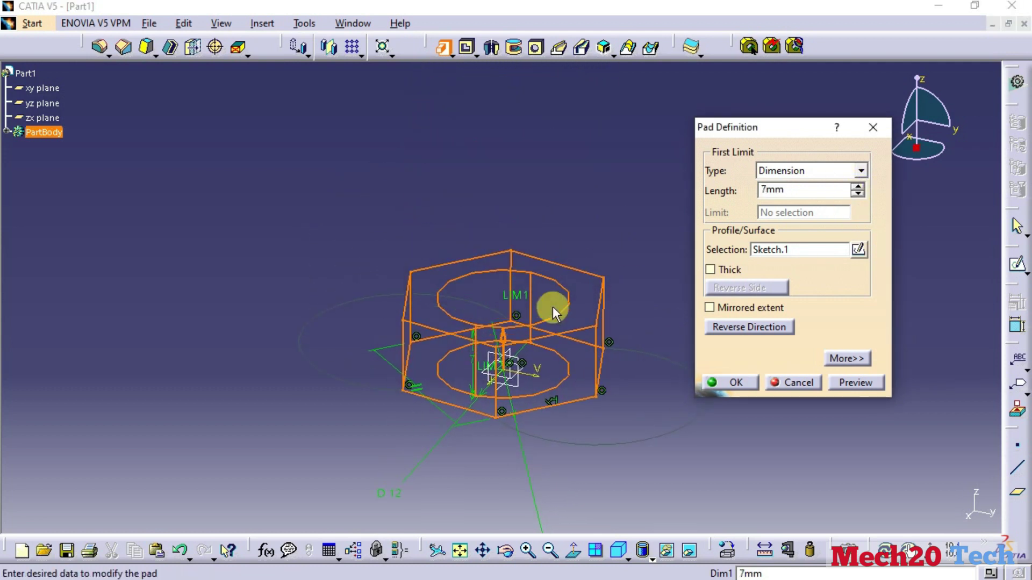
pyautogui.moveTo(357, 335); pyautogui.dragTo(385, 278, button='middle')
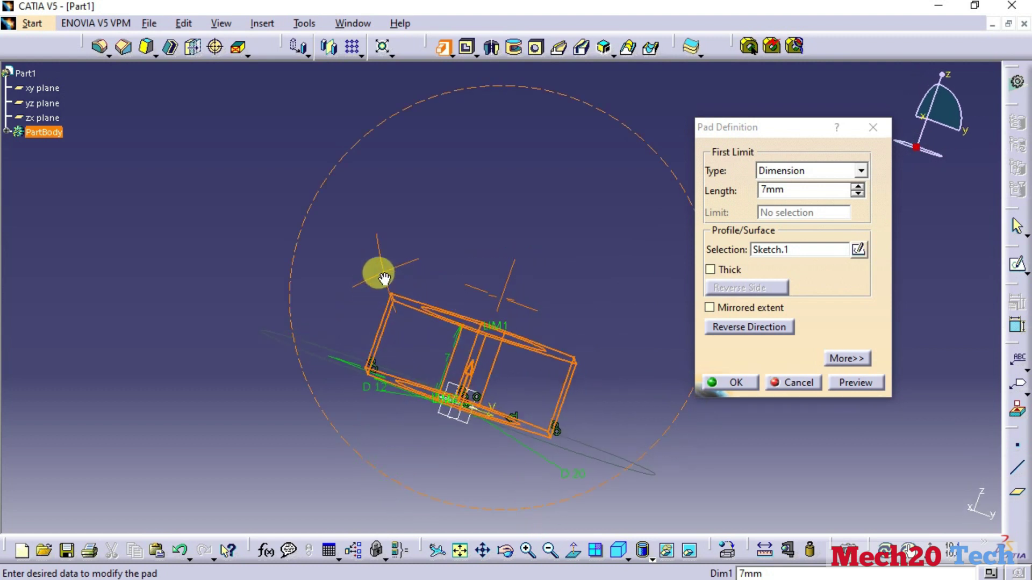
pyautogui.doubleClick(774, 190)
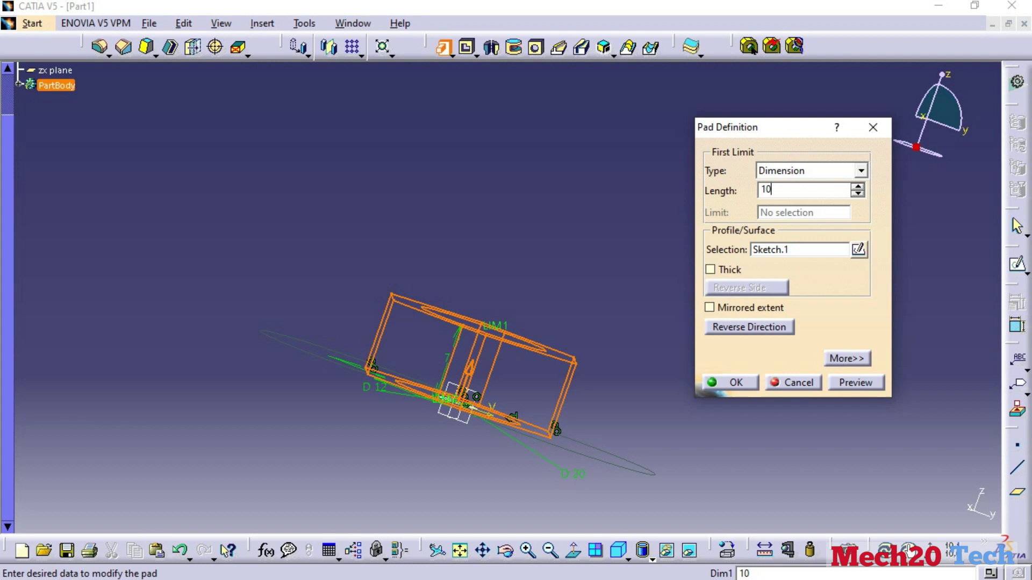
pyautogui.press('Return')
pyautogui.click(328, 264)
pyautogui.moveTo(380, 256)
pyautogui.mouseDown(button='middle')
pyautogui.moveTo(362, 430)
pyautogui.moveTo(553, 376)
pyautogui.moveTo(575, 483)
pyautogui.moveTo(514, 396)
pyautogui.mouseUp(button='middle')
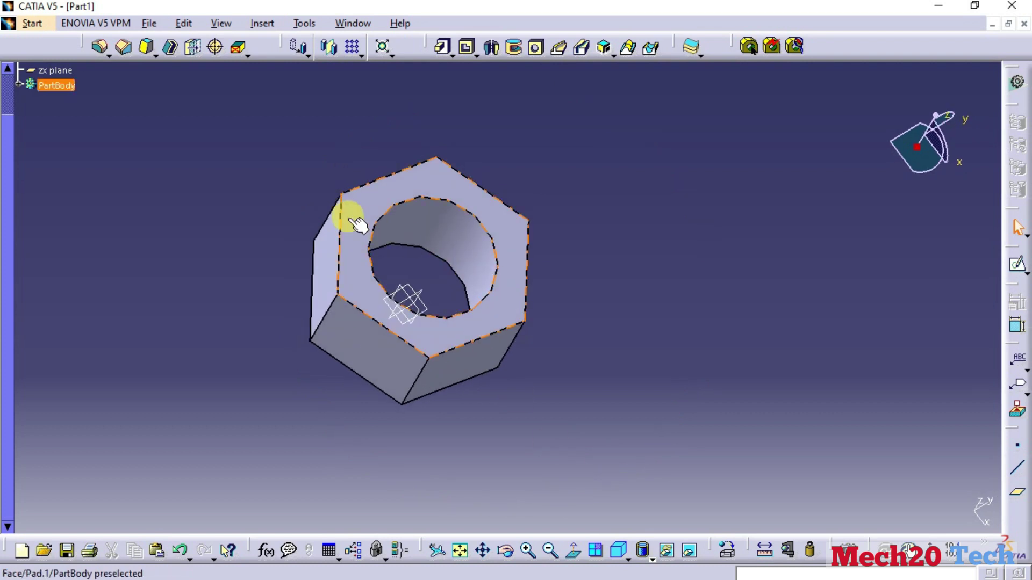
pyautogui.moveTo(301, 210)
pyautogui.mouseDown(button='middle')
pyautogui.moveTo(342, 244)
pyautogui.moveTo(283, 216)
pyautogui.moveTo(334, 224)
pyautogui.moveTo(321, 229)
pyautogui.moveTo(344, 247)
pyautogui.mouseUp(button='middle')
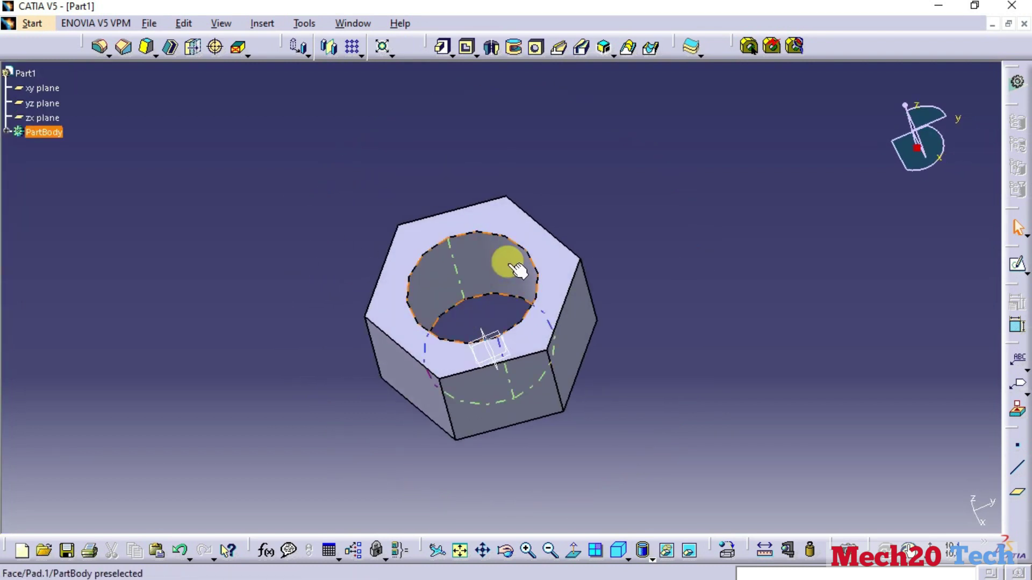
pyautogui.moveTo(287, 289)
pyautogui.mouseDown(button='middle')
pyautogui.moveTo(318, 276)
pyautogui.moveTo(303, 289)
pyautogui.mouseUp(button='middle')
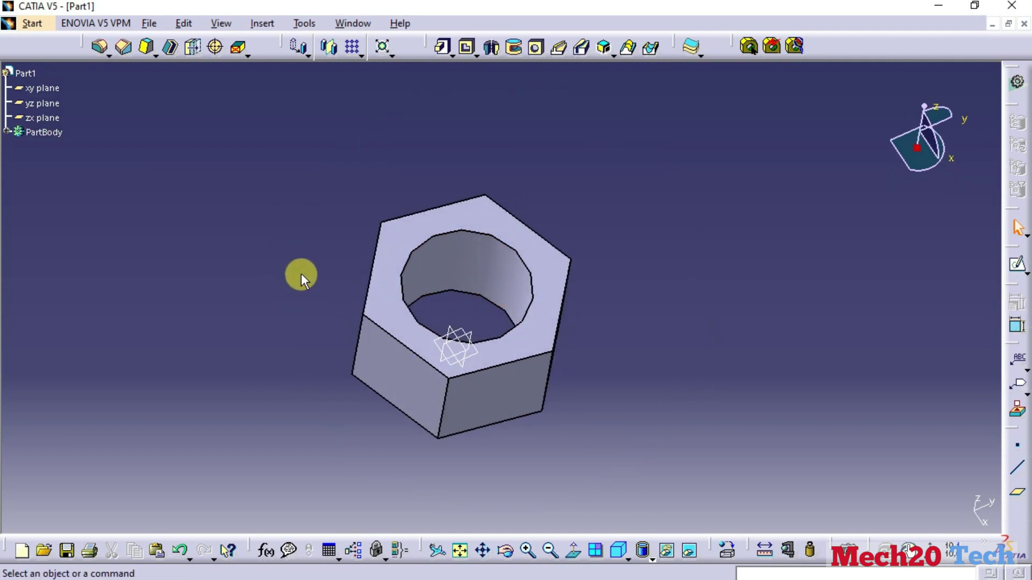
# Save the part as nut, close it, and create a new Part Design part named bolt.
pyautogui.hotkey('ctrl', 's')
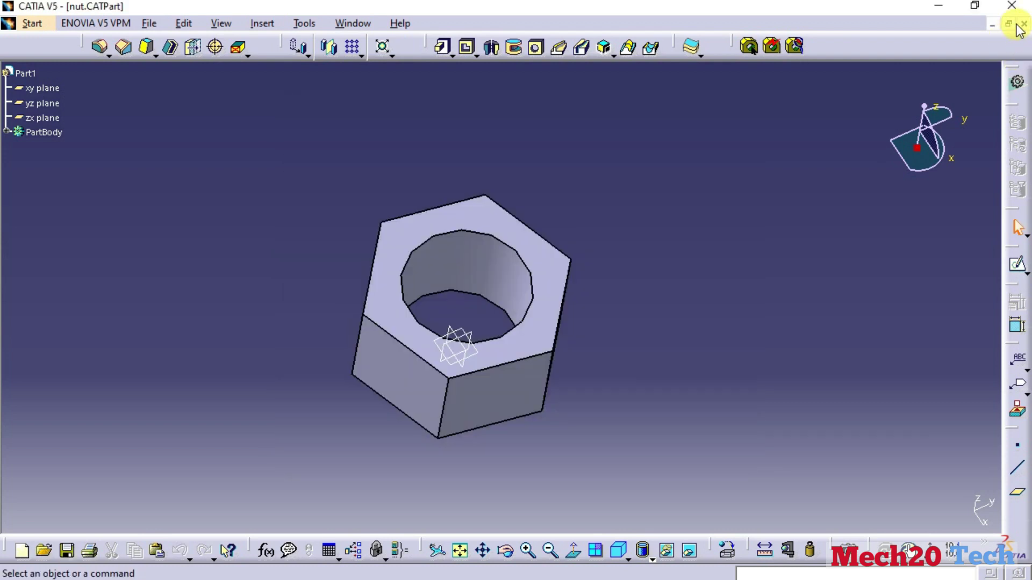
pyautogui.click(1024, 24)
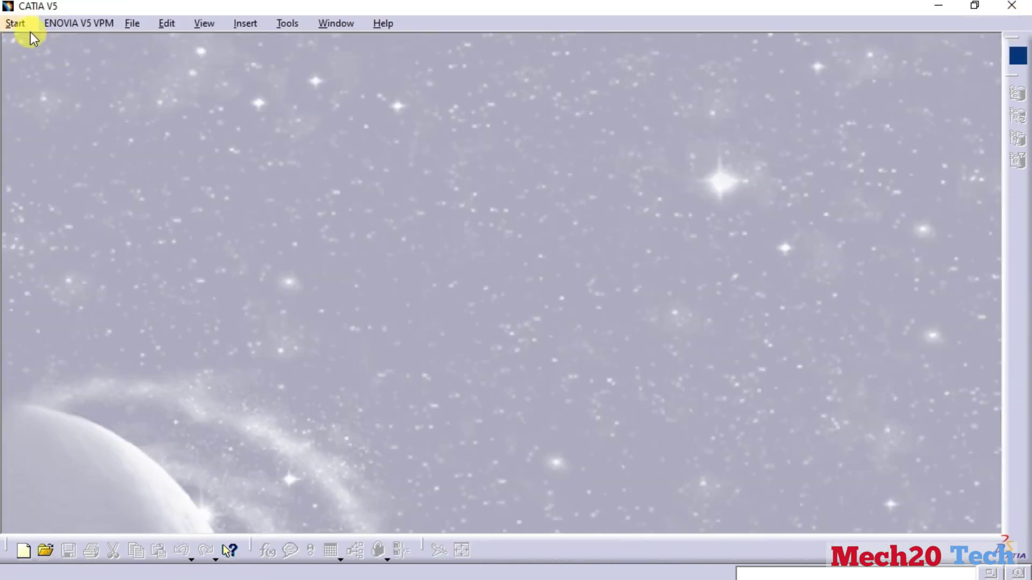
pyautogui.click(22, 24)
pyautogui.click(129, 64)
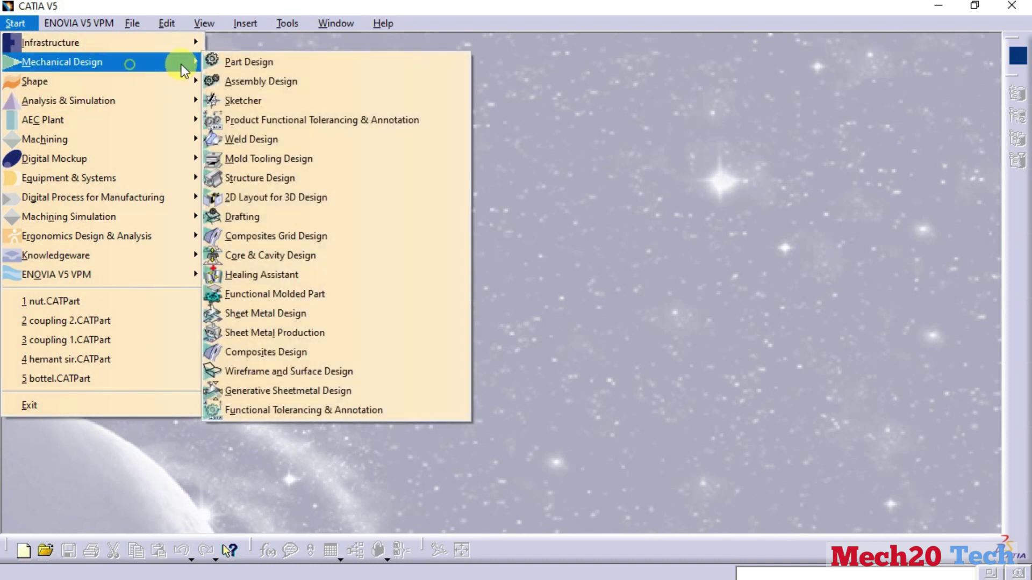
pyautogui.click(249, 62)
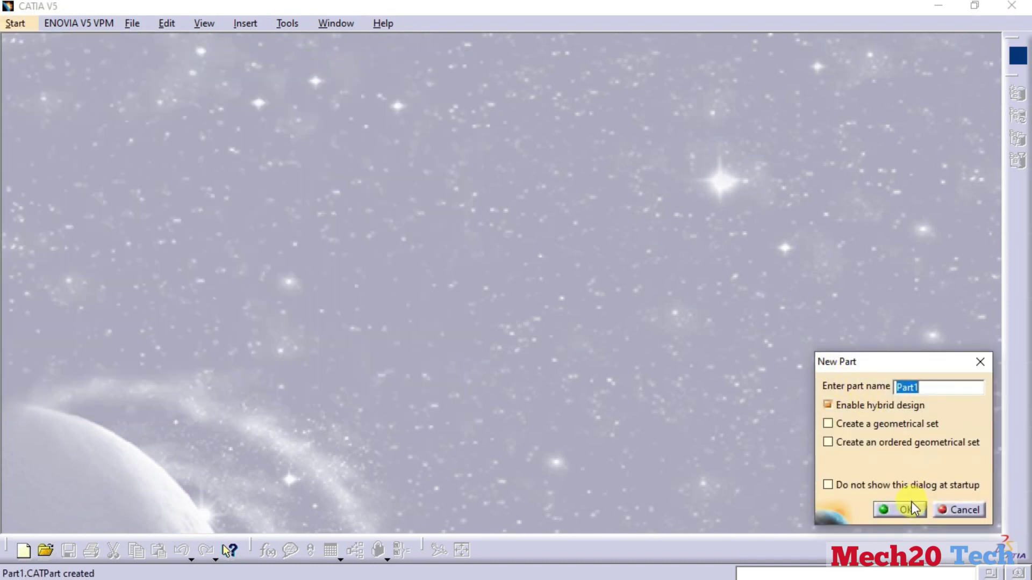
pyautogui.write('bolt')
pyautogui.press('Return')
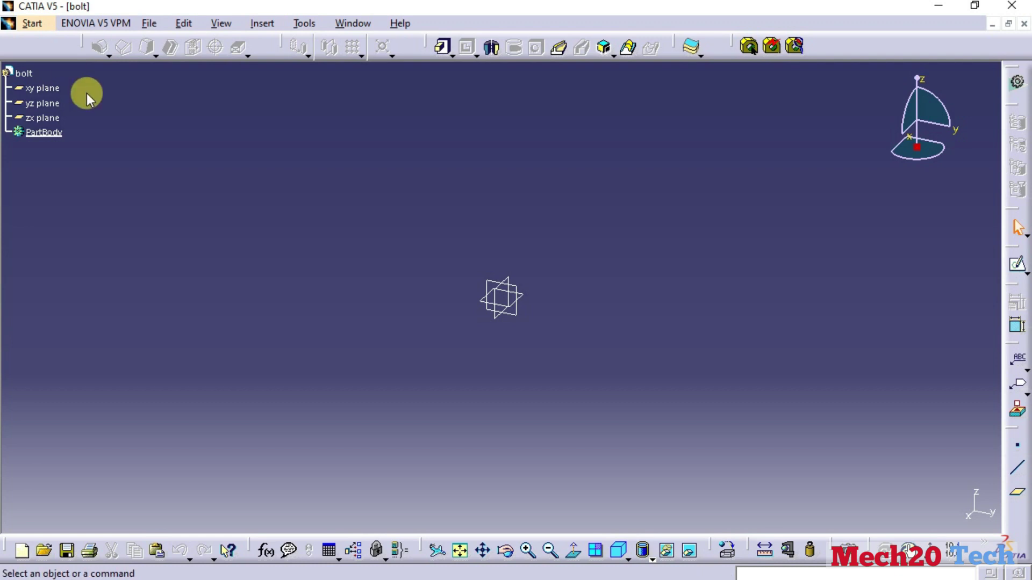
# Sketch a hexagon at the xy-plane origin with a 20 mm diameter circle.
pyautogui.click(39, 87)
pyautogui.click(1016, 264)
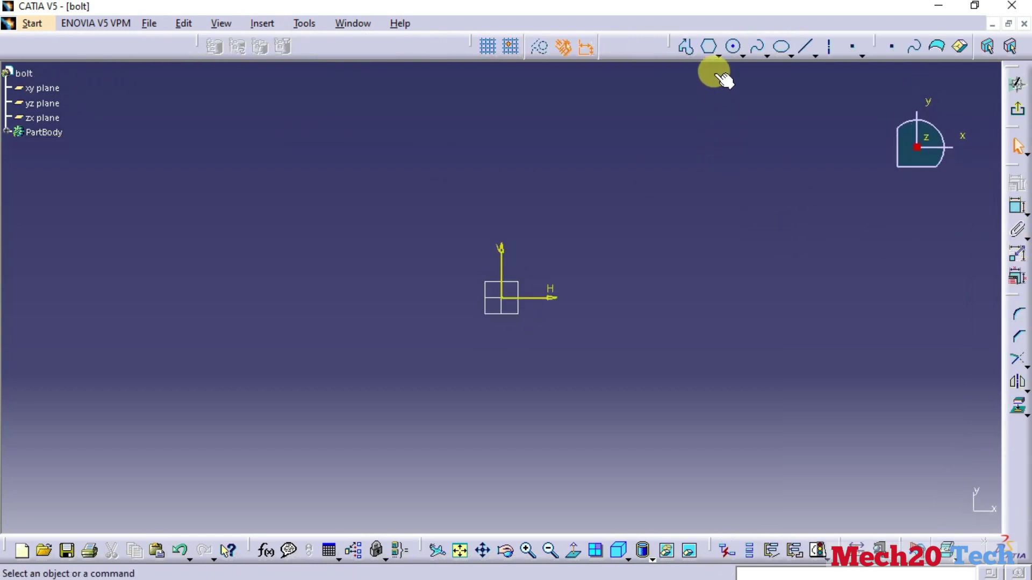
pyautogui.click(708, 46)
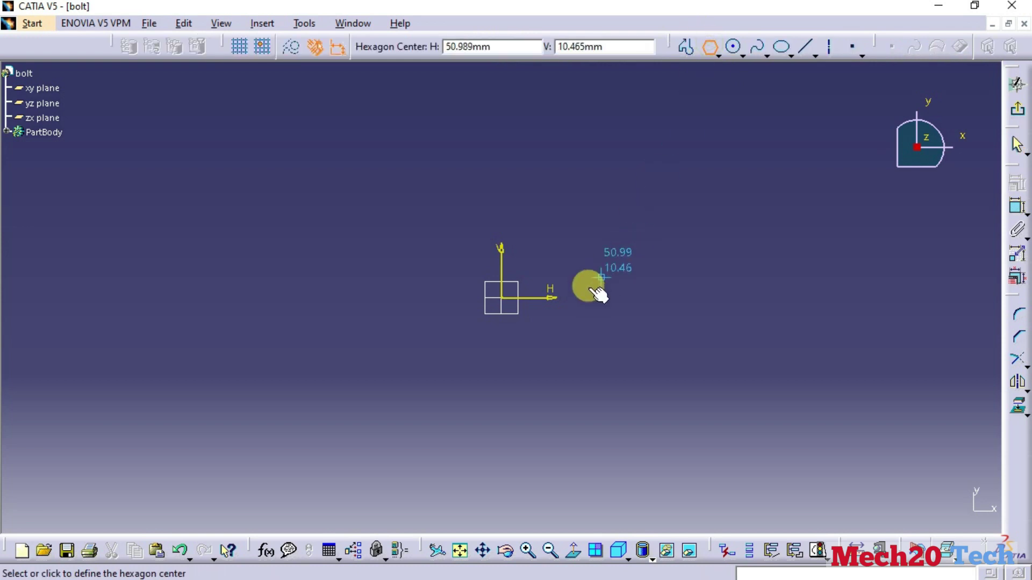
pyautogui.click(506, 297)
pyautogui.click(563, 226)
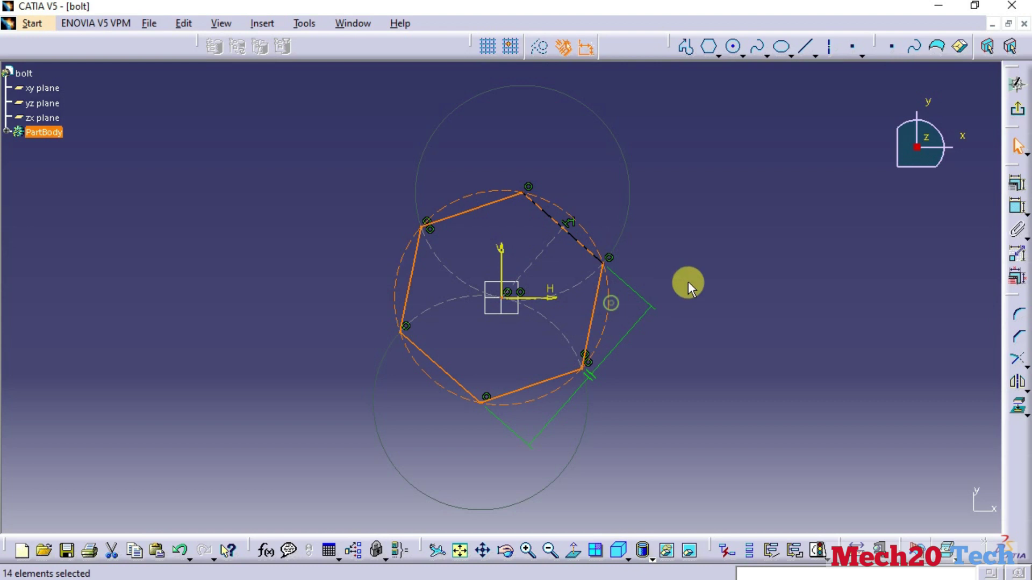
pyautogui.click(1017, 213)
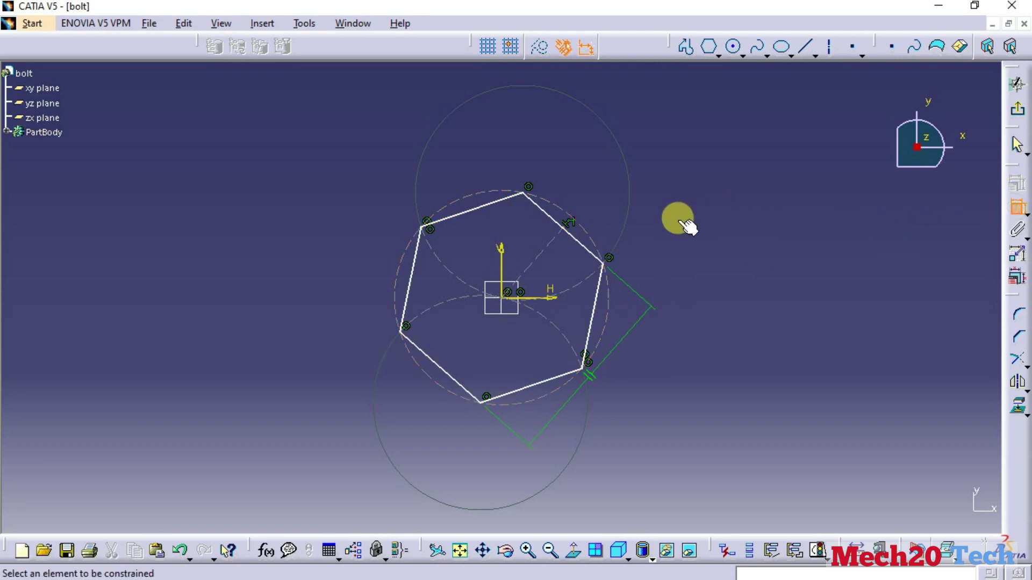
pyautogui.doubleClick(786, 244)
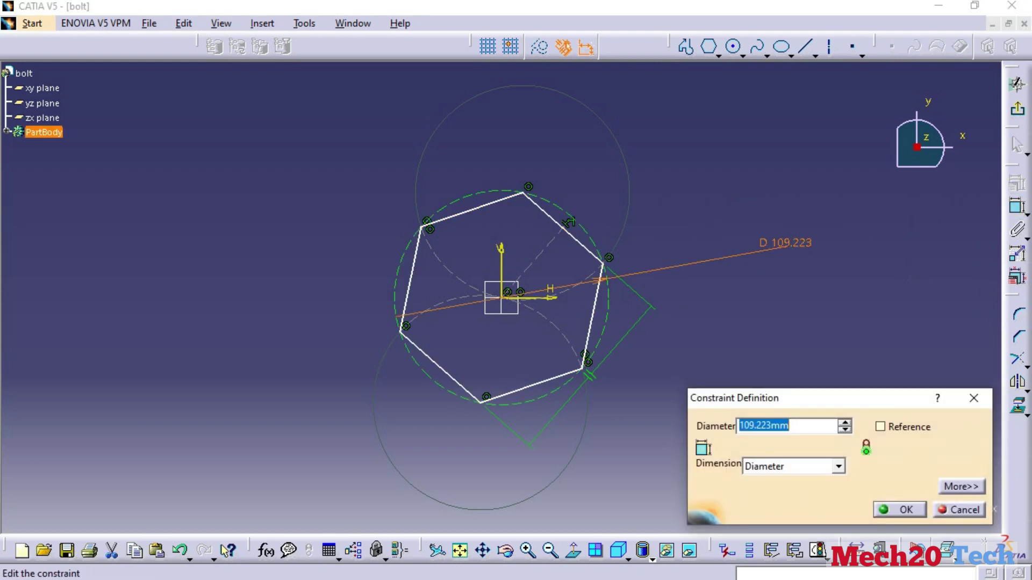
pyautogui.press('Return')
pyautogui.moveTo(456, 223); pyautogui.dragTo(539, 115, button='middle')
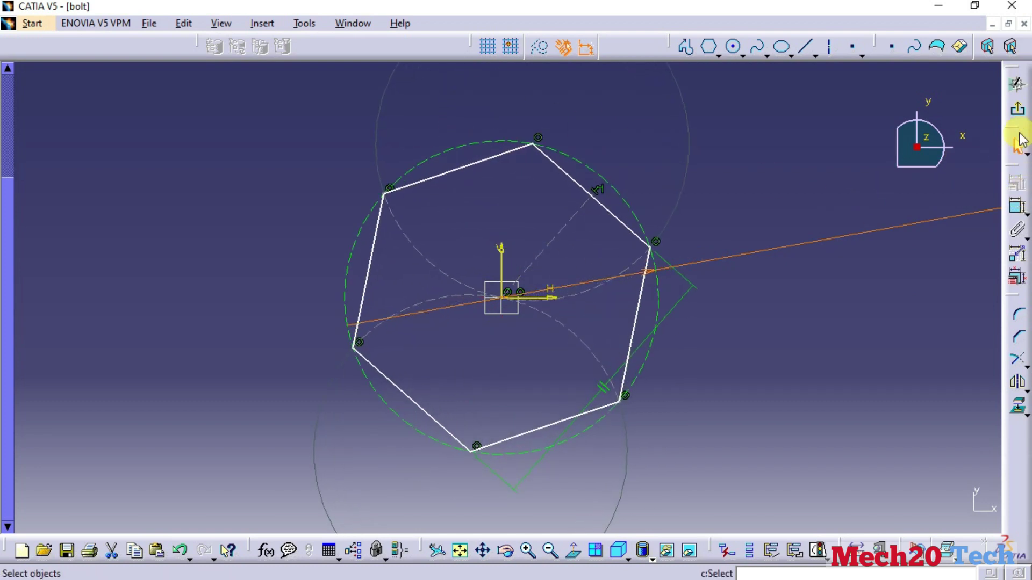
pyautogui.click(1020, 112)
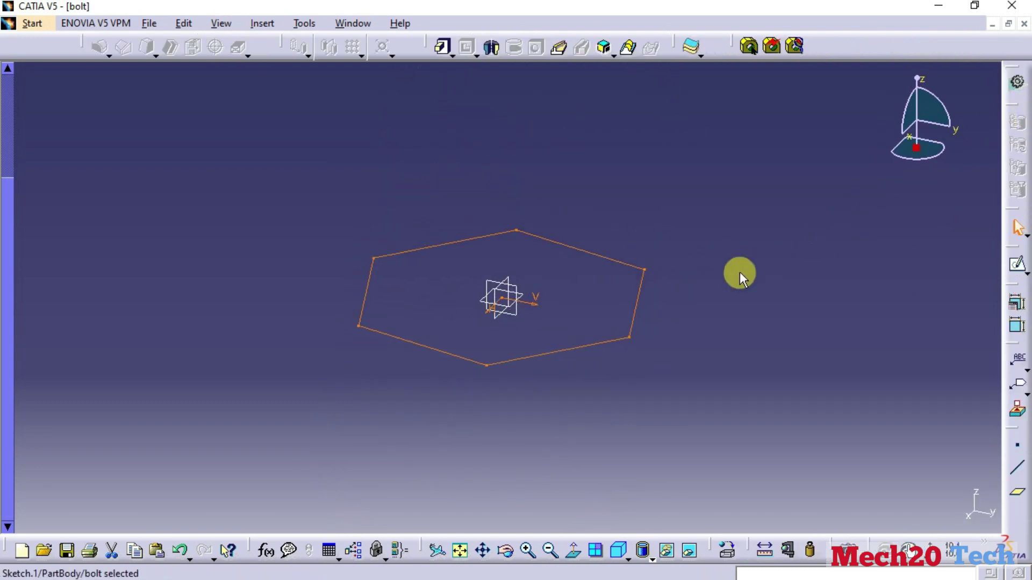
# Pad the hexagon 20 mm into the bolt head.
pyautogui.click(443, 47)
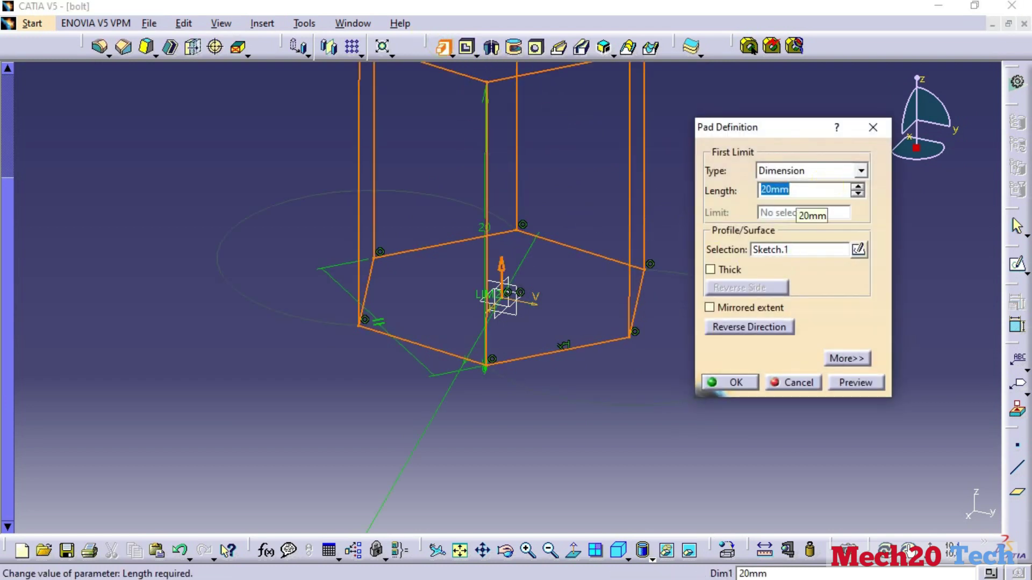
pyautogui.press('Return')
pyautogui.click(725, 191)
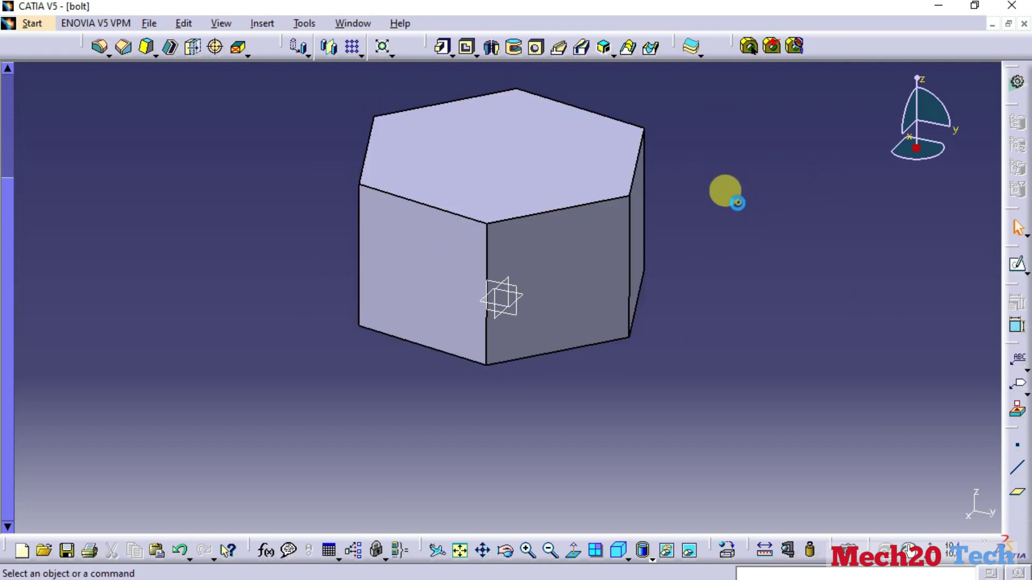
pyautogui.moveTo(472, 260); pyautogui.dragTo(478, 398, button='middle')
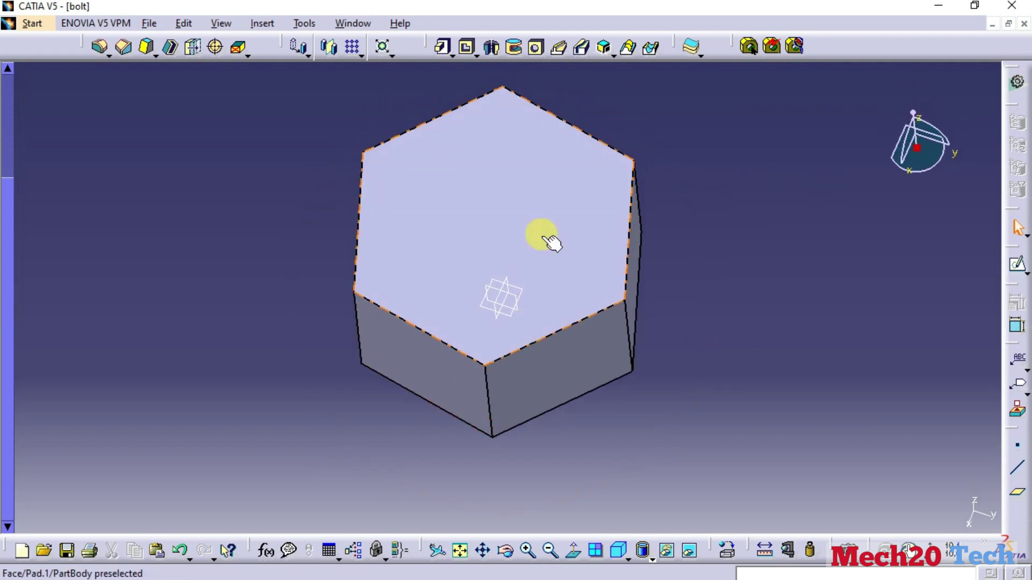
# On the head's top face, sketch a 12 mm diameter circle at the origin.
pyautogui.click(545, 183)
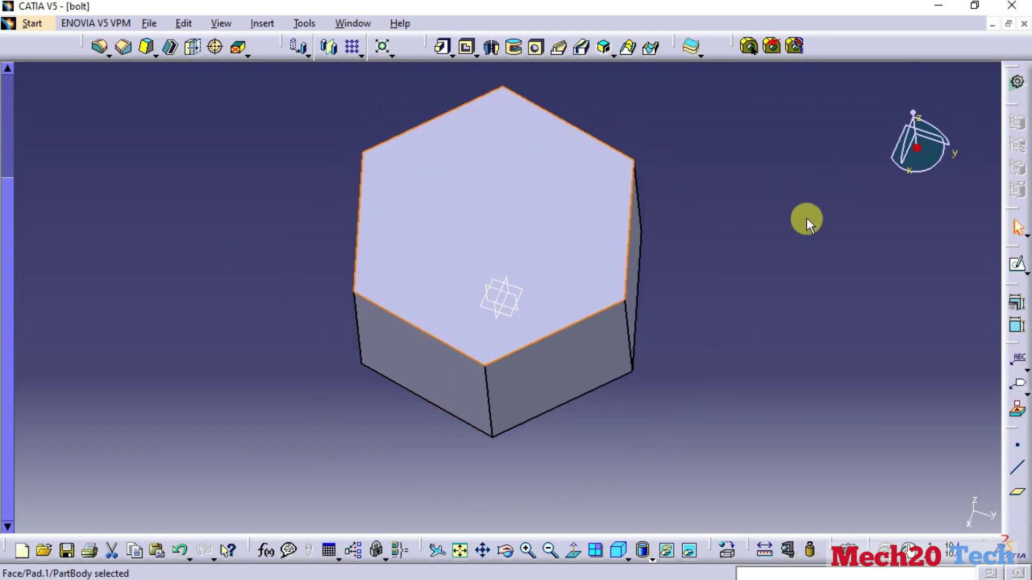
pyautogui.click(1014, 269)
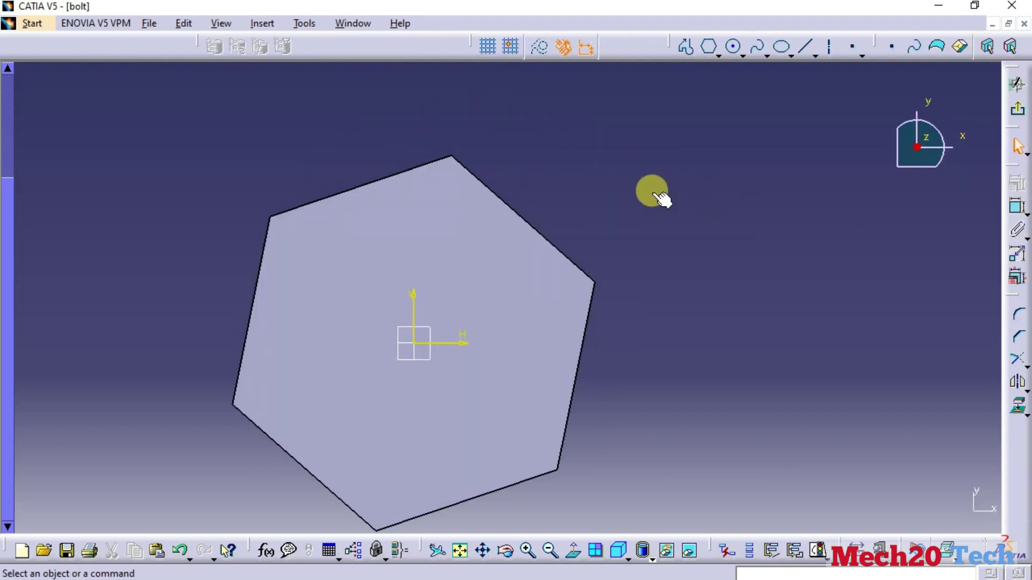
pyautogui.click(734, 49)
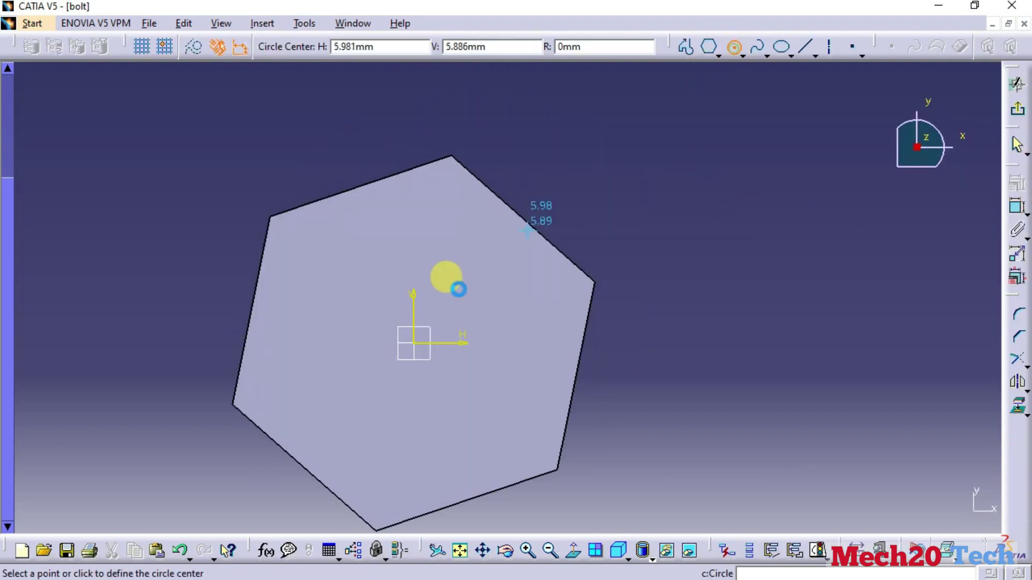
pyautogui.click(416, 340)
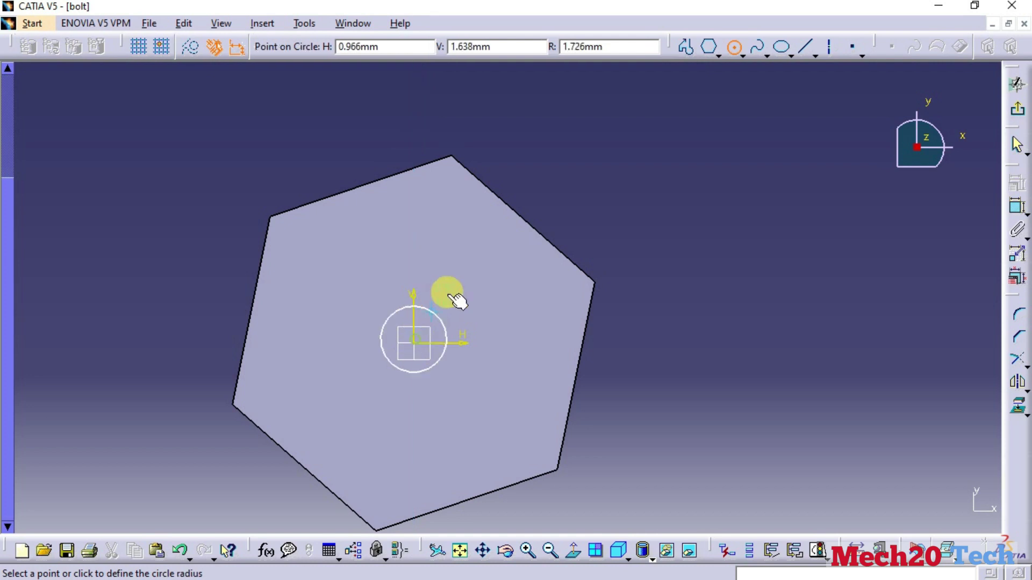
pyautogui.click(475, 275)
pyautogui.click(1016, 205)
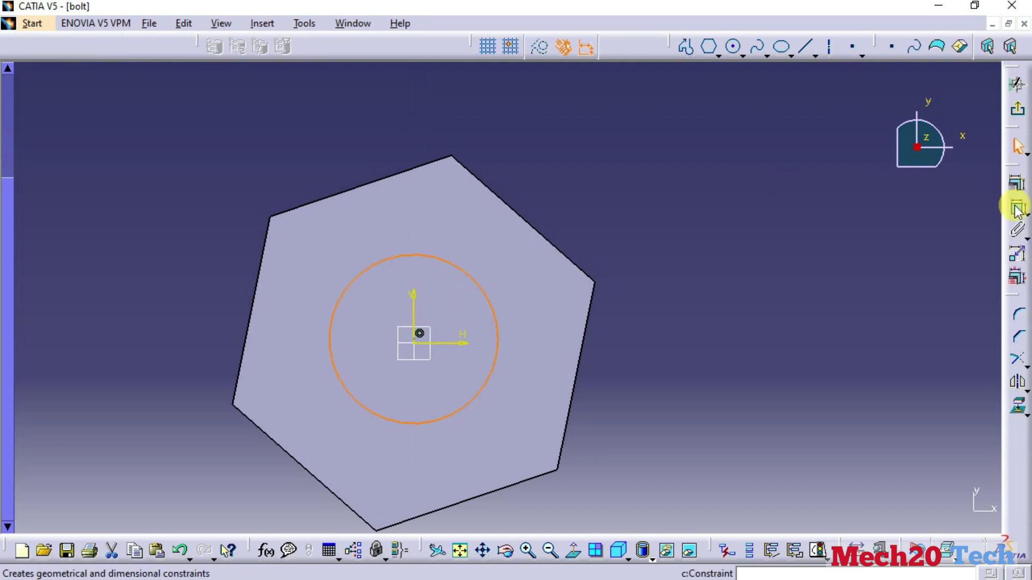
pyautogui.click(705, 201)
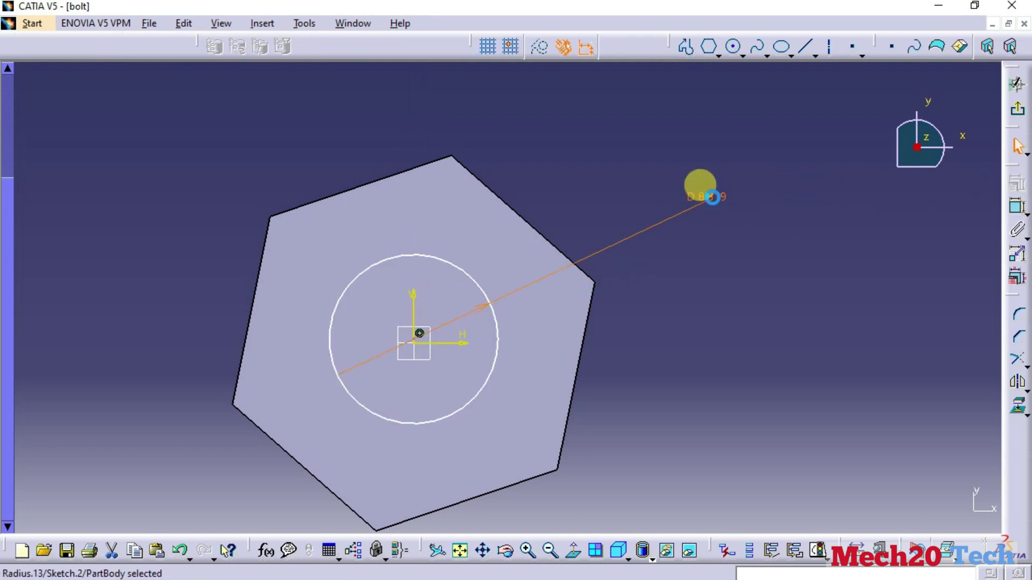
pyautogui.doubleClick(707, 197)
pyautogui.write('12')
pyautogui.press('Return')
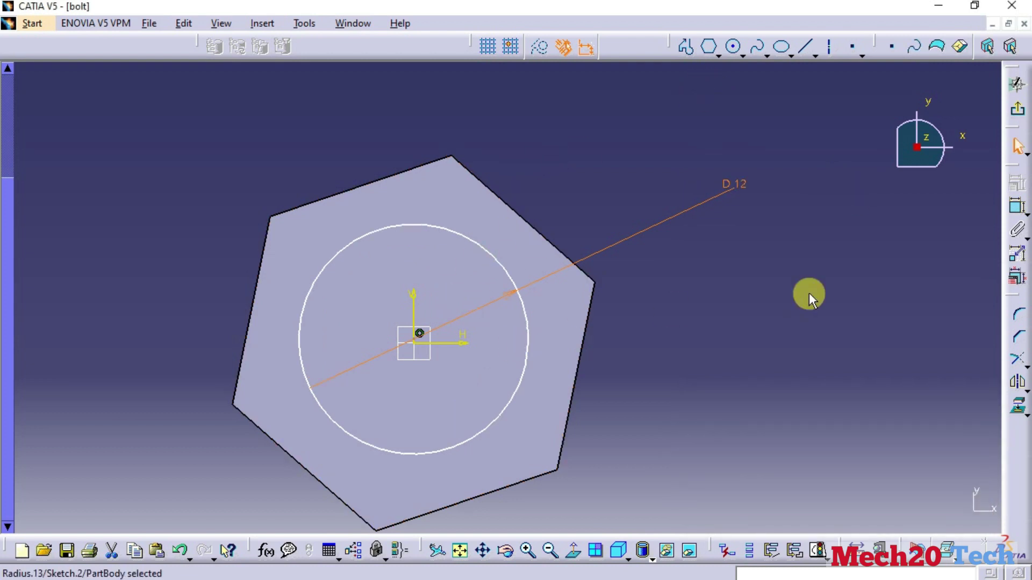
pyautogui.click(1017, 111)
pyautogui.moveTo(843, 217)
pyautogui.mouseDown(button='middle')
pyautogui.moveTo(656, 228)
pyautogui.moveTo(606, 171)
pyautogui.mouseUp(button='middle')
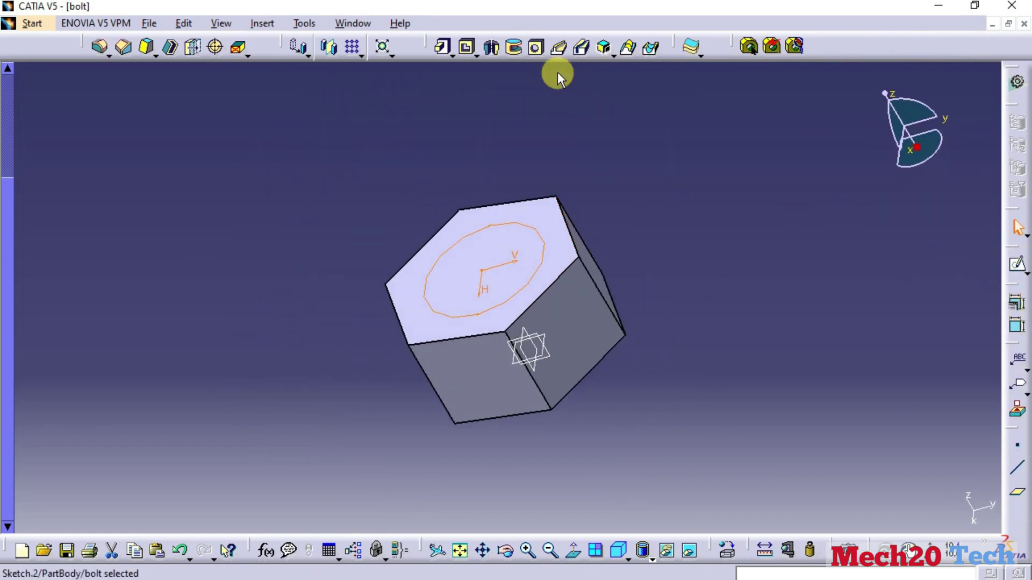
# Pad the 12 mm circle 60 mm to form the bolt shank.
pyautogui.click(444, 50)
pyautogui.moveTo(322, 213); pyautogui.dragTo(390, 309, button='middle')
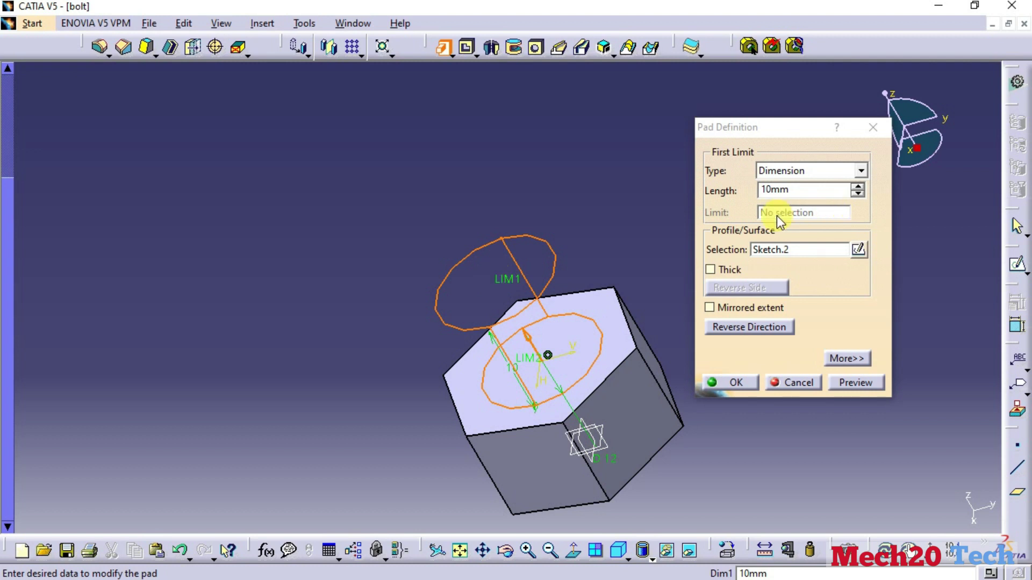
pyautogui.doubleClick(796, 187)
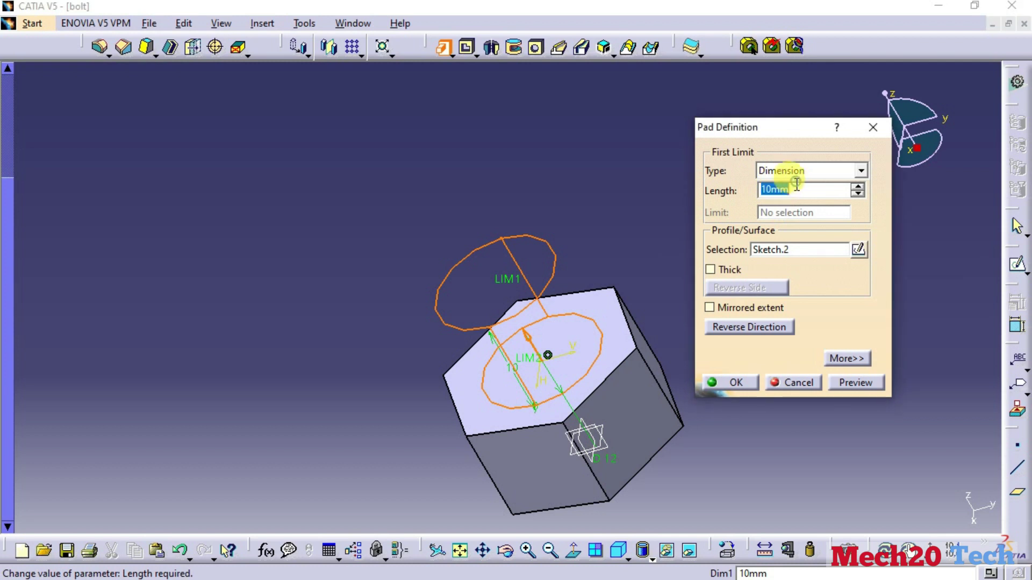
pyautogui.write('60')
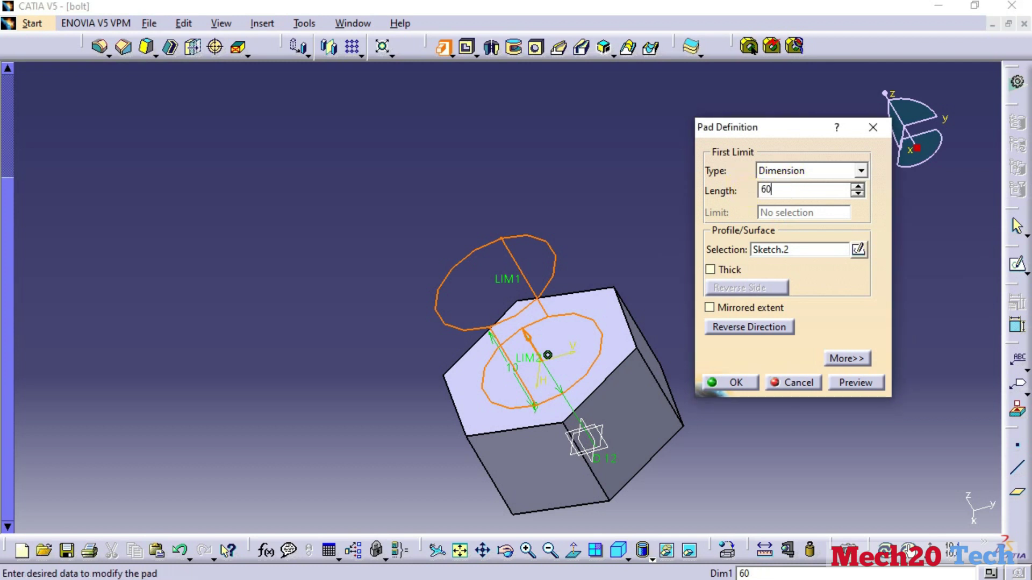
pyautogui.press('Return')
pyautogui.press('Return')
pyautogui.moveTo(747, 192); pyautogui.dragTo(737, 346, button='middle')
pyautogui.moveTo(560, 258)
pyautogui.mouseDown(button='middle')
pyautogui.moveTo(470, 288)
pyautogui.moveTo(446, 453)
pyautogui.moveTo(449, 349)
pyautogui.moveTo(396, 276)
pyautogui.moveTo(520, 394)
pyautogui.moveTo(622, 445)
pyautogui.moveTo(660, 450)
pyautogui.mouseUp(button='middle')
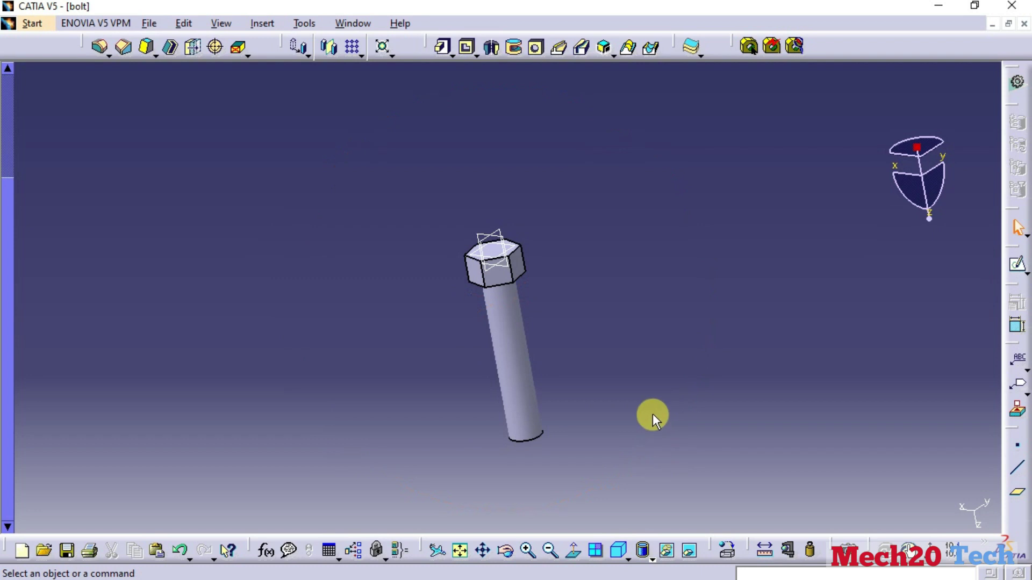
# Save the part as bolt and close the document.
pyautogui.hotkey('ctrl', 's')
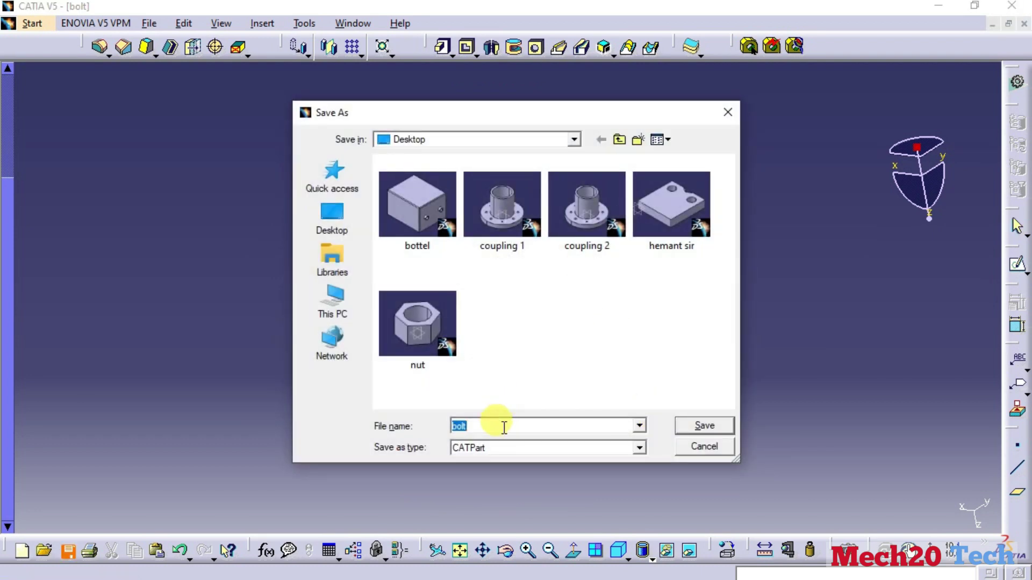
pyautogui.click(717, 428)
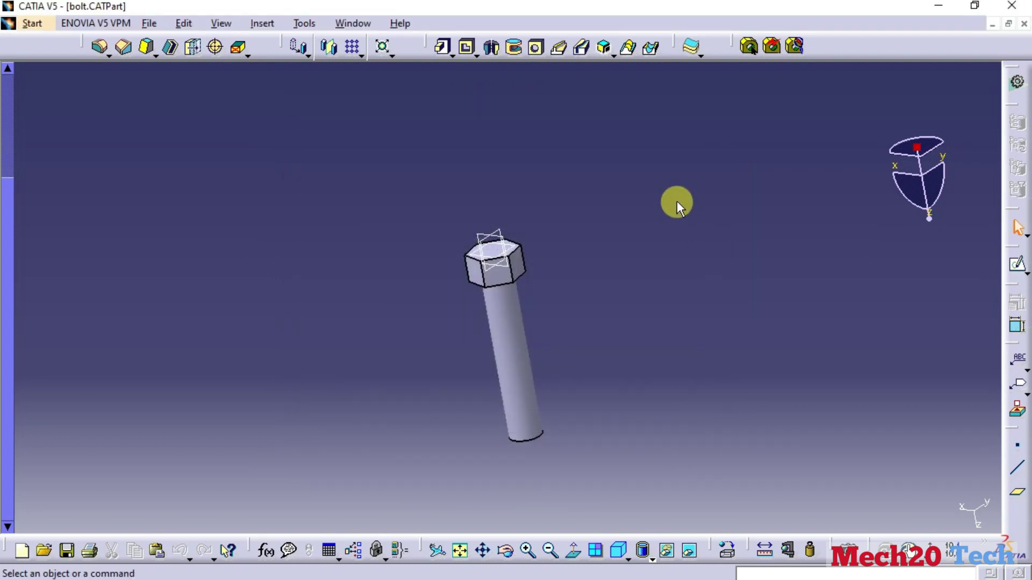
pyautogui.click(1023, 24)
# Create a new Assembly Design product and select its Product1 root.
pyautogui.click(21, 24)
pyautogui.moveTo(63, 62)
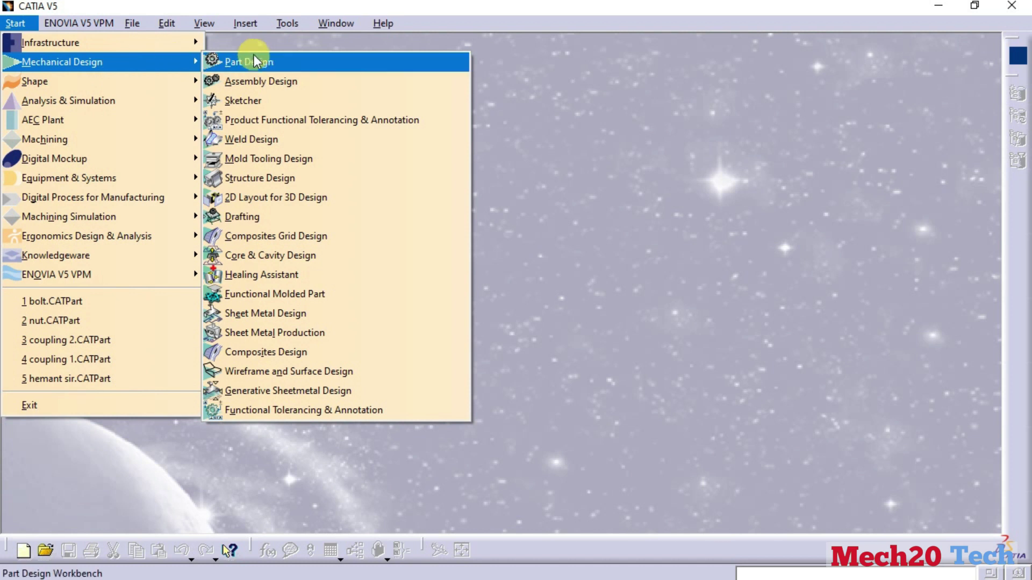
pyautogui.click(283, 80)
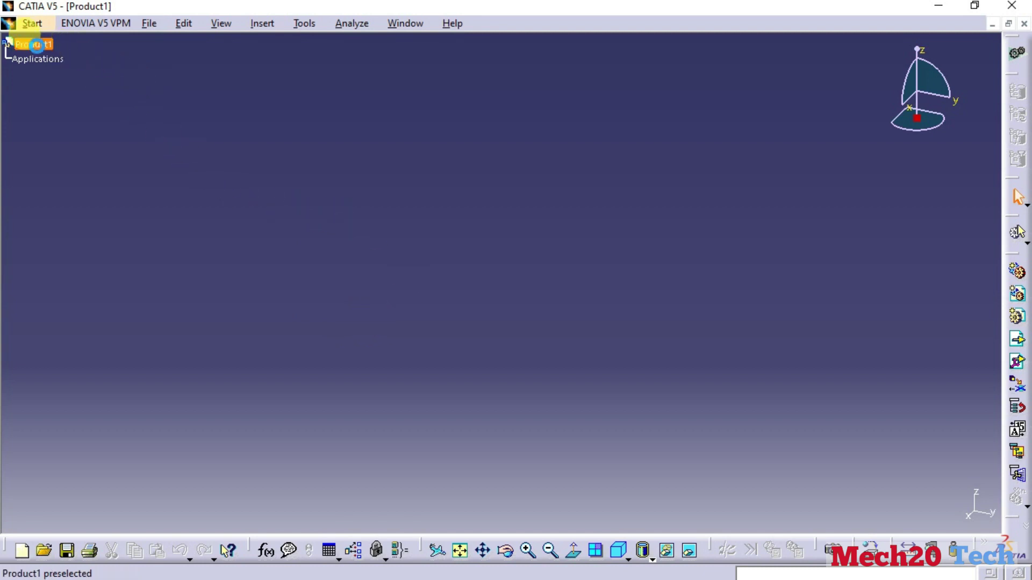
pyautogui.click(32, 45)
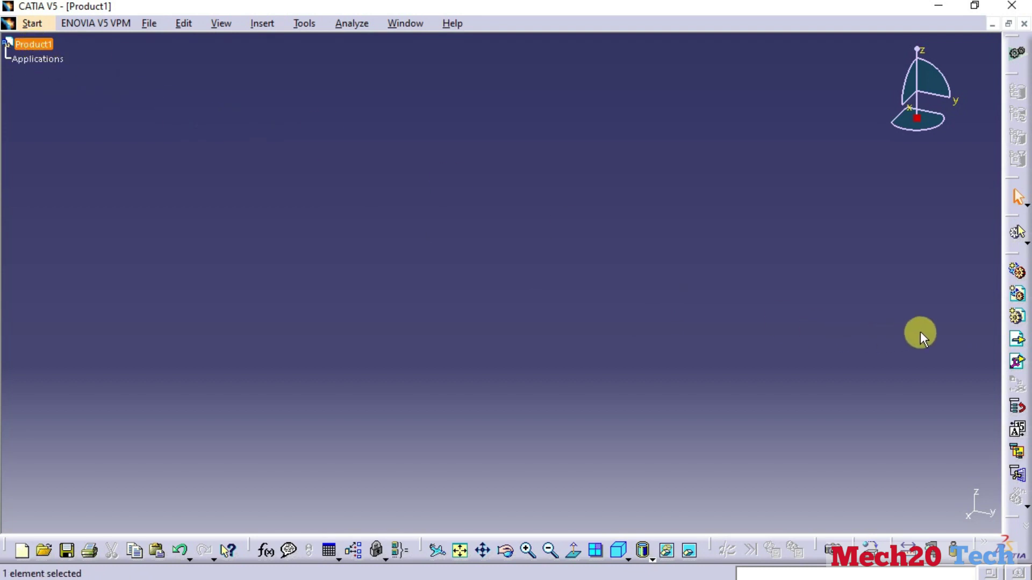
# Insert coupling 1, coupling 2, bolt and nut from the Desktop, auto-renaming the duplicate coupling.
pyautogui.click(1020, 344)
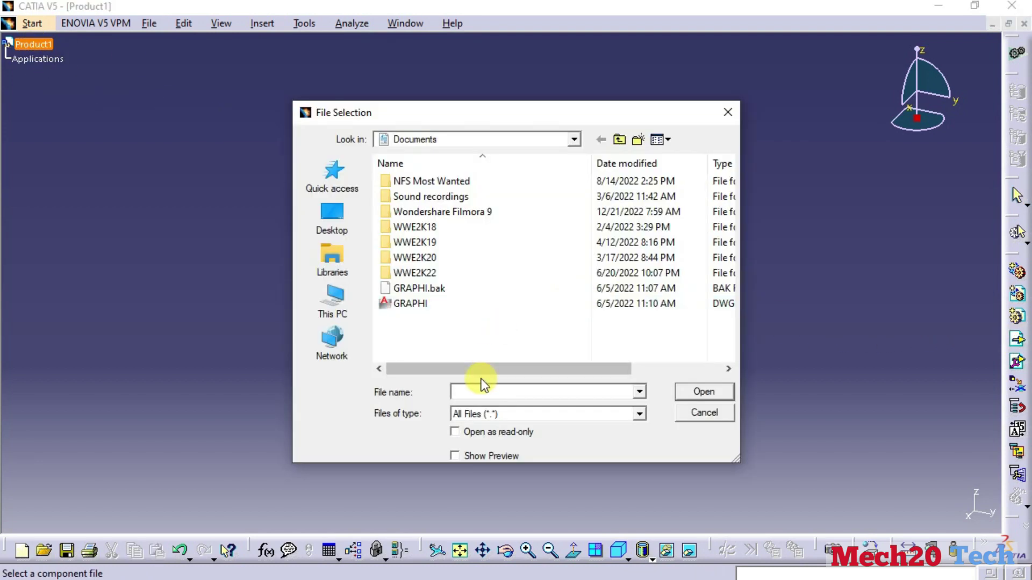
pyautogui.click(334, 221)
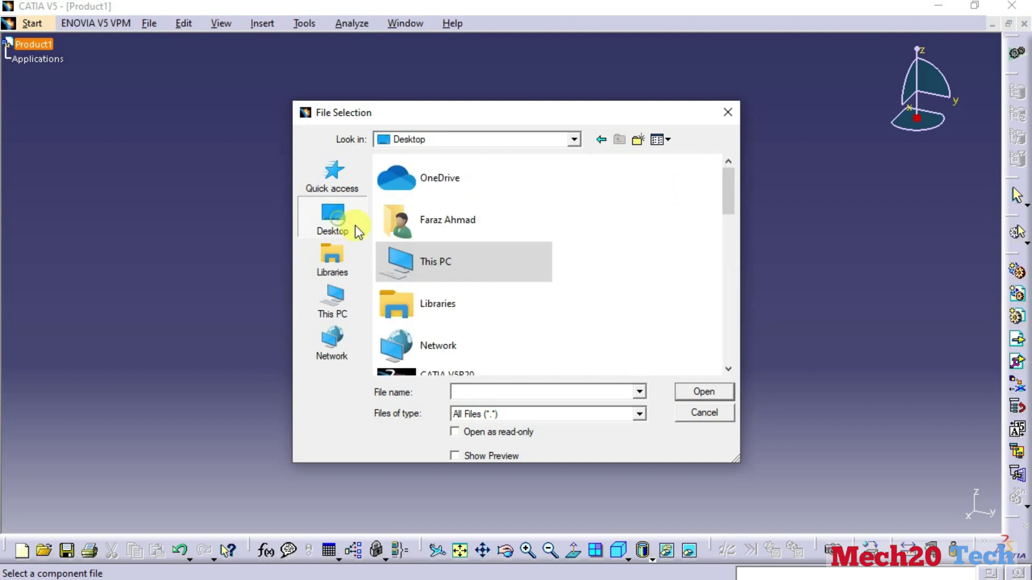
pyautogui.moveTo(724, 199)
pyautogui.mouseDown()
pyautogui.moveTo(737, 321)
pyautogui.moveTo(737, 302)
pyautogui.mouseUp()
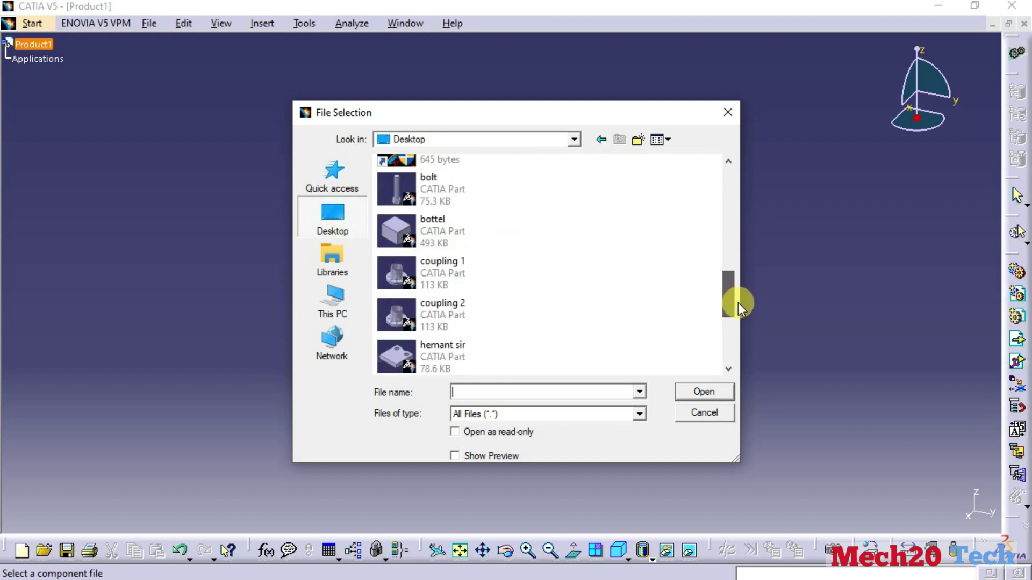
pyautogui.click(457, 271)
pyautogui.keyDown('ctrl'); pyautogui.click(442, 317); pyautogui.keyUp('ctrl')
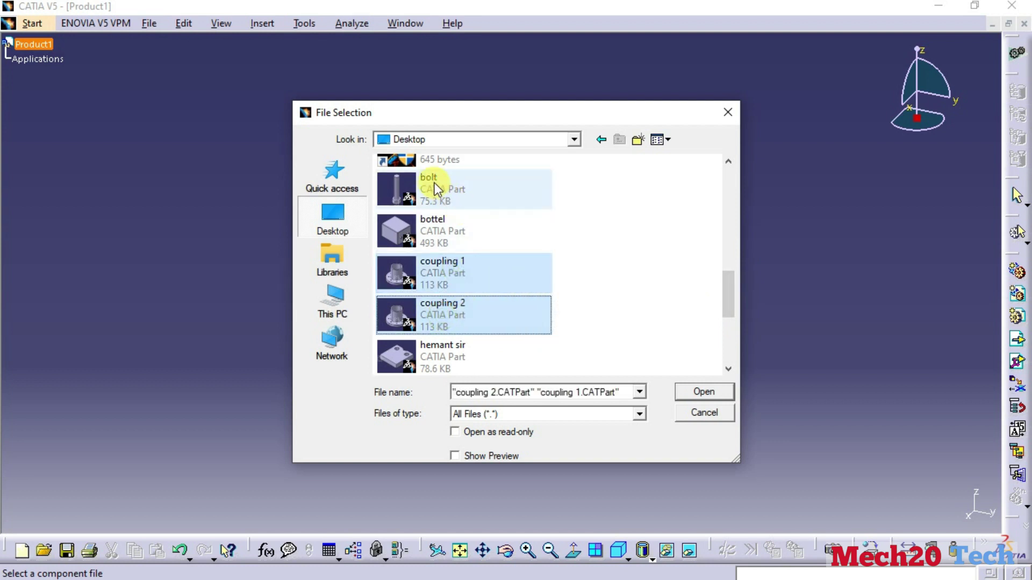
pyautogui.keyDown('ctrl'); pyautogui.click(449, 191); pyautogui.keyUp('ctrl')
pyautogui.moveTo(732, 288)
pyautogui.mouseDown()
pyautogui.moveTo(734, 307)
pyautogui.moveTo(734, 263)
pyautogui.moveTo(734, 335)
pyautogui.mouseUp()
pyautogui.keyDown('ctrl'); pyautogui.click(430, 309); pyautogui.keyUp('ctrl')
pyautogui.click(710, 392)
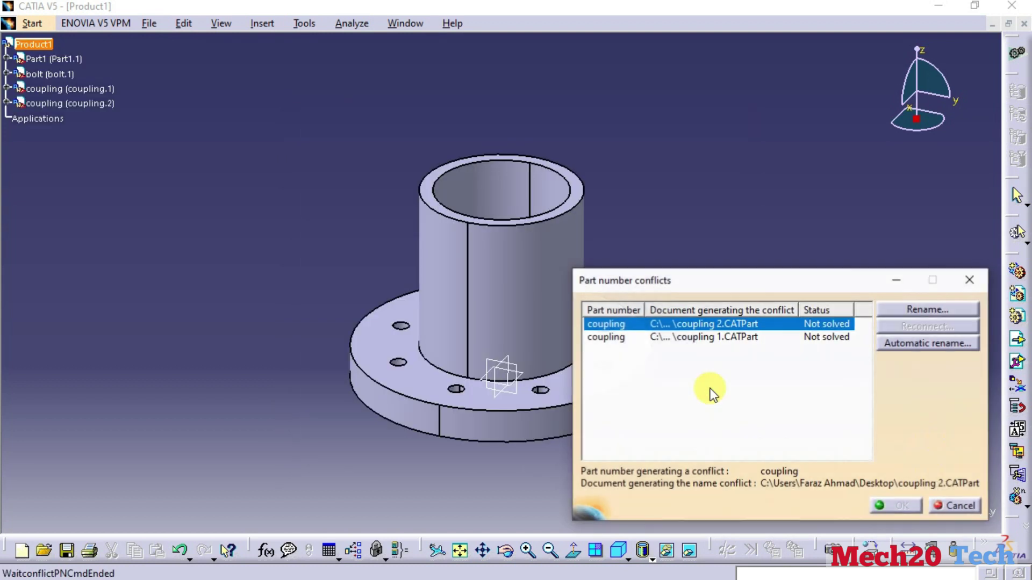
pyautogui.click(923, 344)
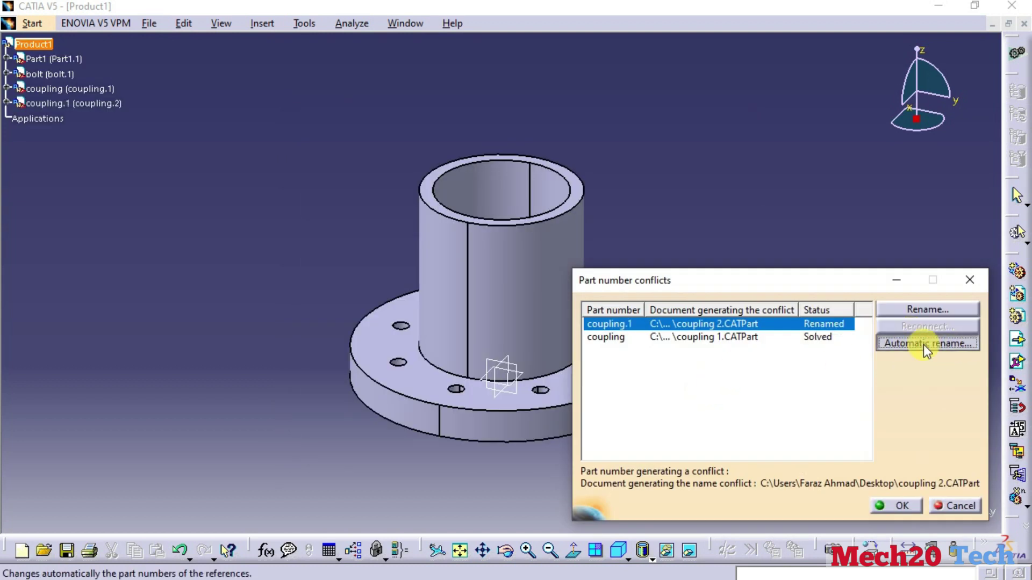
pyautogui.click(904, 502)
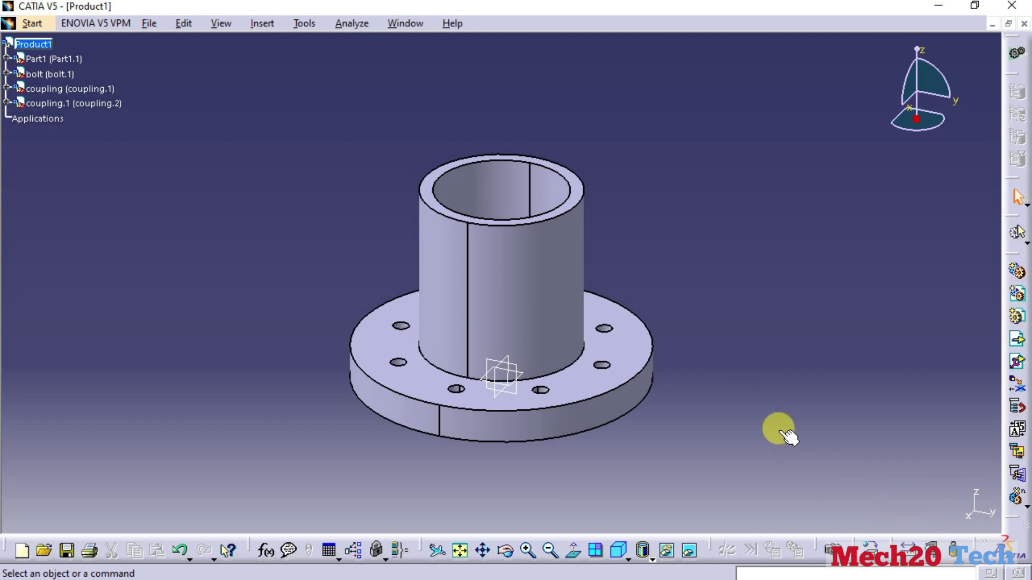
# Set the compass to snap onto picked objects and attach it to Part1.
pyautogui.moveTo(307, 215)
pyautogui.mouseDown(button='middle')
pyautogui.moveTo(415, 244)
pyautogui.moveTo(496, 407)
pyautogui.moveTo(460, 342)
pyautogui.moveTo(380, 330)
pyautogui.moveTo(334, 338)
pyautogui.moveTo(376, 258)
pyautogui.mouseUp(button='middle')
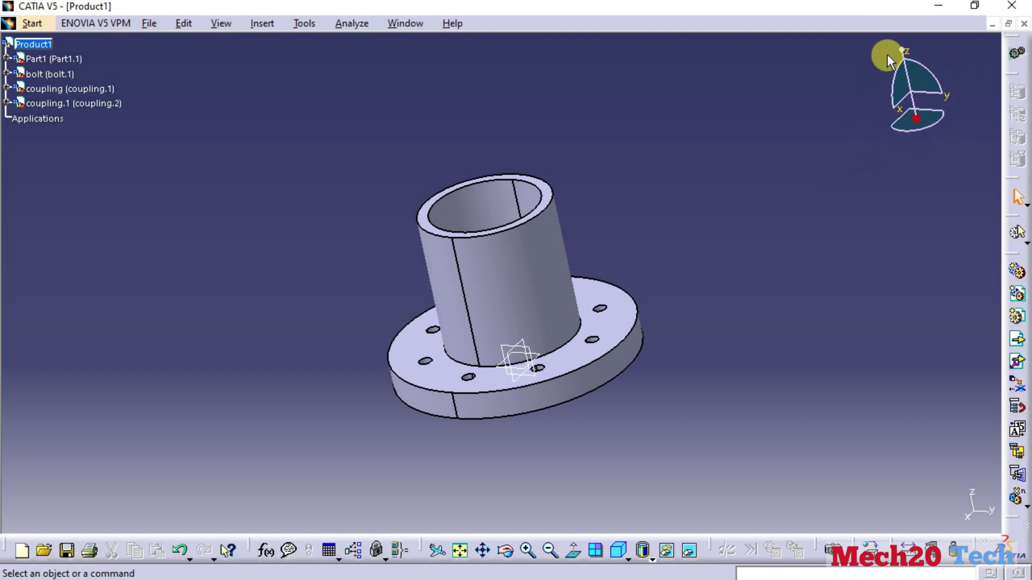
pyautogui.rightClick(930, 118)
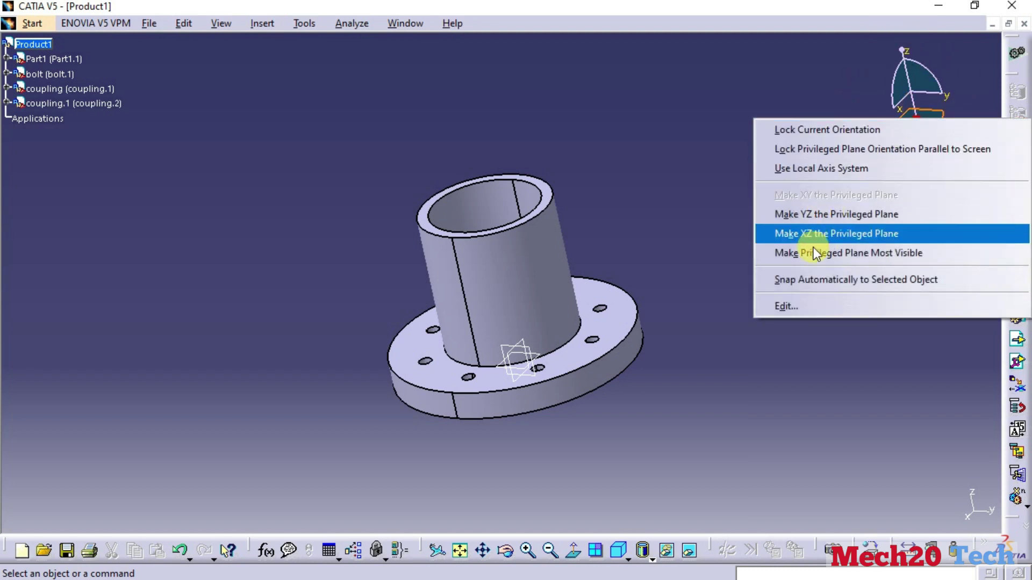
pyautogui.click(855, 280)
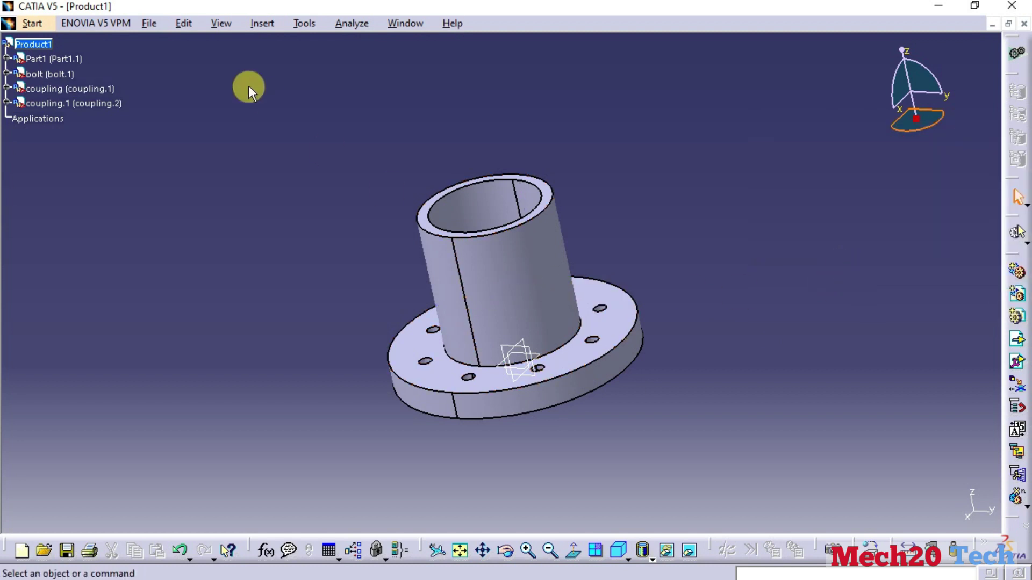
pyautogui.click(53, 59)
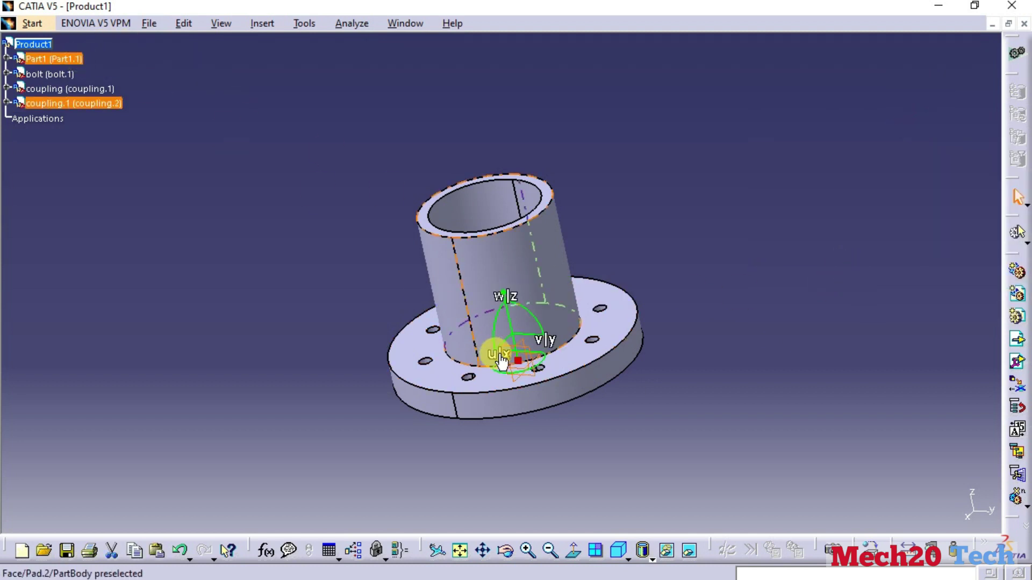
pyautogui.moveTo(522, 338); pyautogui.dragTo(824, 357)
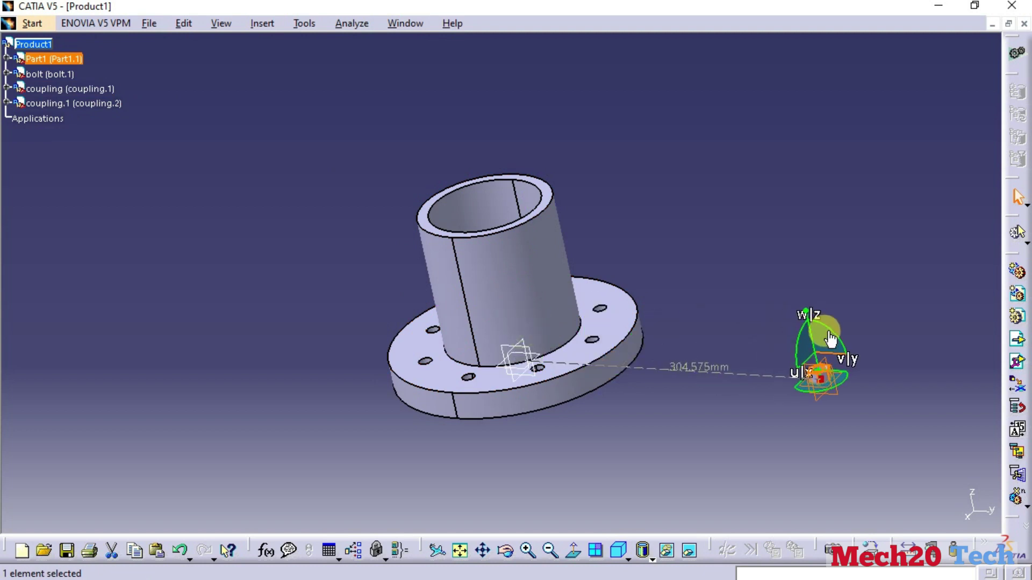
# Spread the parts apart: upper coupling up, coupling.1 down-left, bolt off to the right.
pyautogui.click(521, 301)
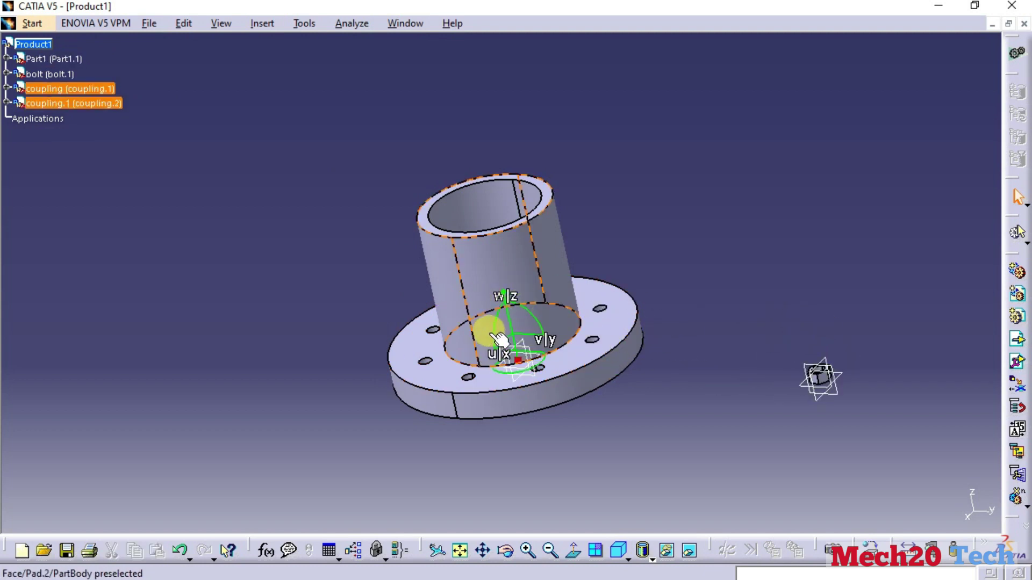
pyautogui.moveTo(510, 322)
pyautogui.mouseDown()
pyautogui.moveTo(437, 157)
pyautogui.moveTo(445, 138)
pyautogui.moveTo(421, 92)
pyautogui.moveTo(430, 65)
pyautogui.mouseUp()
pyautogui.click(487, 271)
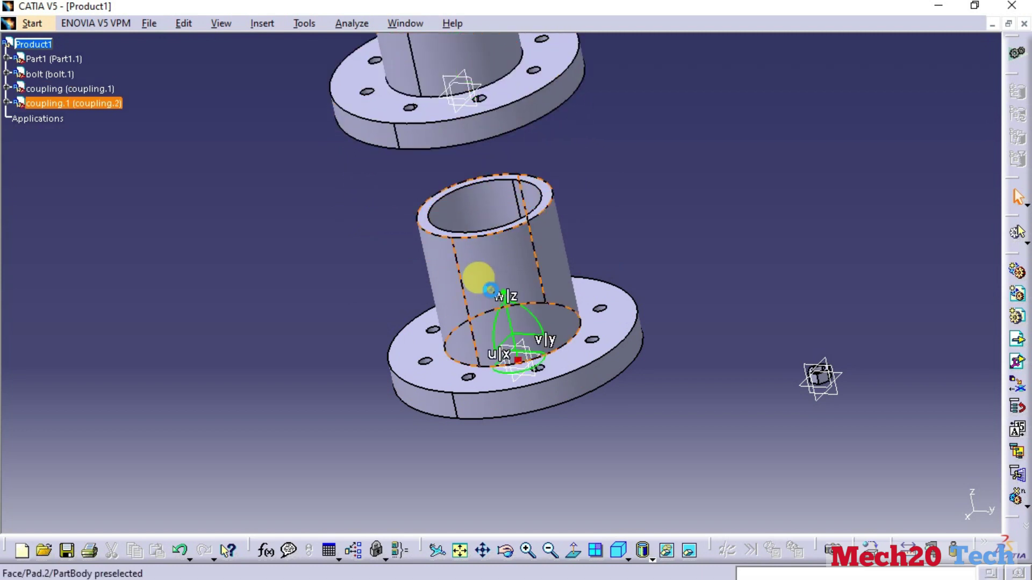
pyautogui.moveTo(535, 341); pyautogui.dragTo(178, 320)
pyautogui.click(502, 301)
pyautogui.moveTo(525, 333); pyautogui.dragTo(662, 334)
# Turn the second coupling about 180° with the compass so its flange faces the first.
pyautogui.moveTo(466, 352)
pyautogui.mouseDown(button='middle')
pyautogui.moveTo(456, 350)
pyautogui.moveTo(523, 173)
pyautogui.moveTo(524, 215)
pyautogui.moveTo(502, 150)
pyautogui.mouseUp(button='middle')
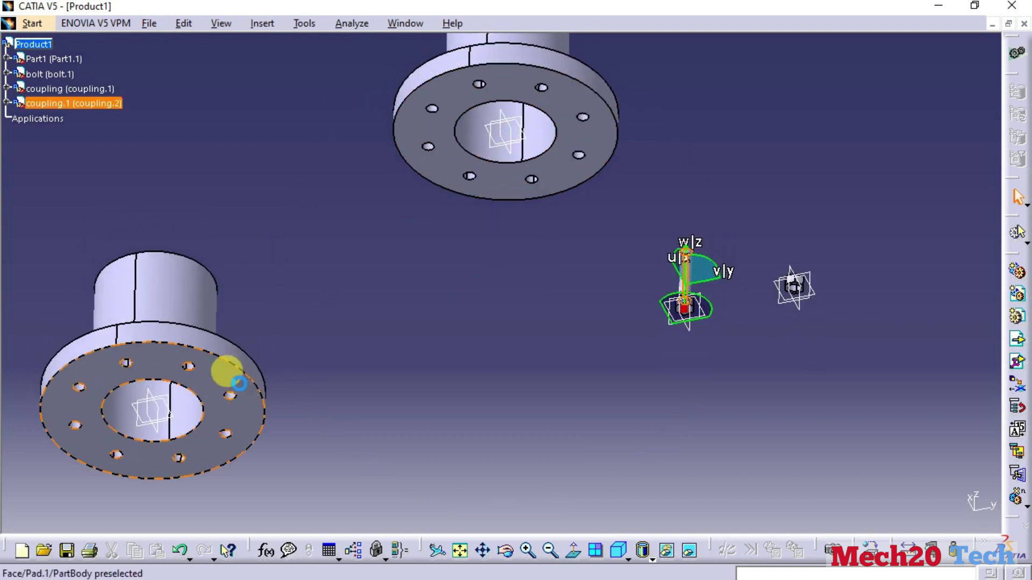
pyautogui.click(225, 371)
pyautogui.moveTo(226, 437); pyautogui.dragTo(69, 451, button='middle')
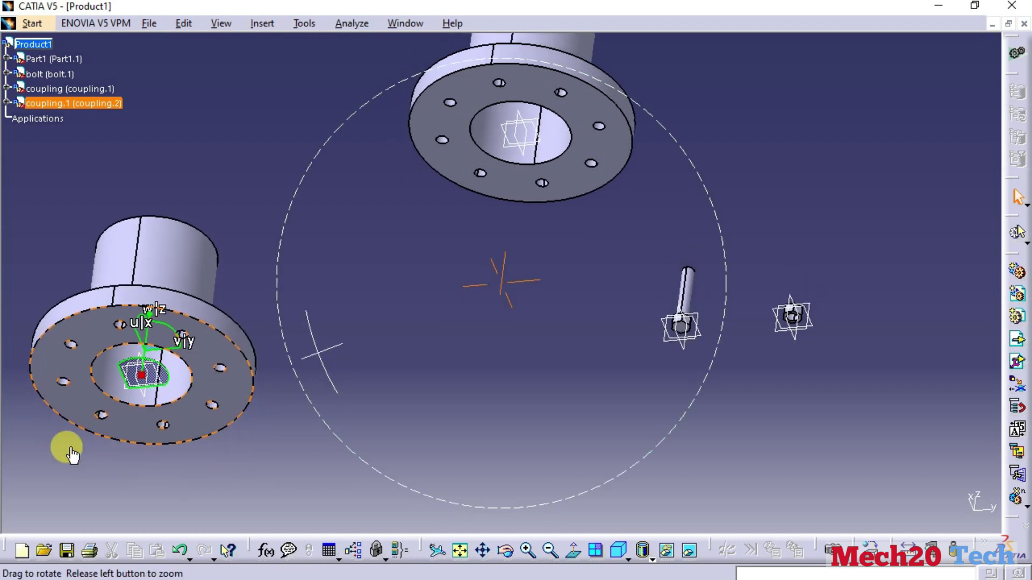
pyautogui.moveTo(140, 322)
pyautogui.mouseDown(button='middle')
pyautogui.moveTo(629, 306)
pyautogui.moveTo(603, 267)
pyautogui.moveTo(587, 338)
pyautogui.moveTo(482, 387)
pyautogui.mouseUp(button='middle')
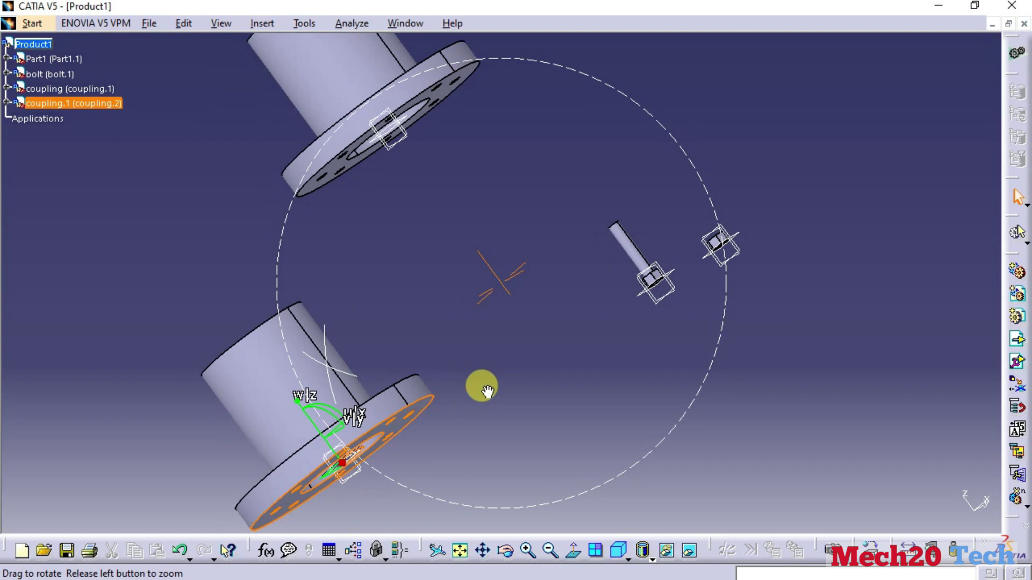
pyautogui.click(396, 414)
pyautogui.moveTo(322, 408)
pyautogui.mouseDown()
pyautogui.moveTo(369, 461)
pyautogui.moveTo(380, 511)
pyautogui.moveTo(373, 574)
pyautogui.moveTo(348, 574)
pyautogui.moveTo(368, 534)
pyautogui.moveTo(368, 542)
pyautogui.moveTo(355, 538)
pyautogui.mouseUp()
pyautogui.click(165, 323)
pyautogui.moveTo(165, 322)
pyautogui.mouseDown(button='middle')
pyautogui.moveTo(203, 295)
pyautogui.moveTo(652, 444)
pyautogui.mouseUp(button='middle')
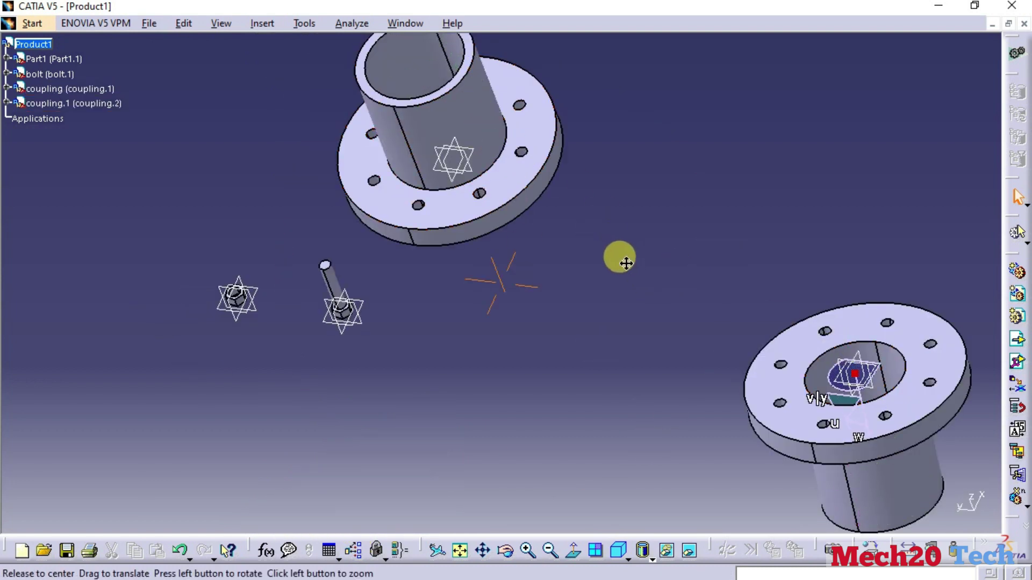
pyautogui.moveTo(622, 260); pyautogui.dragTo(627, 308, button='middle')
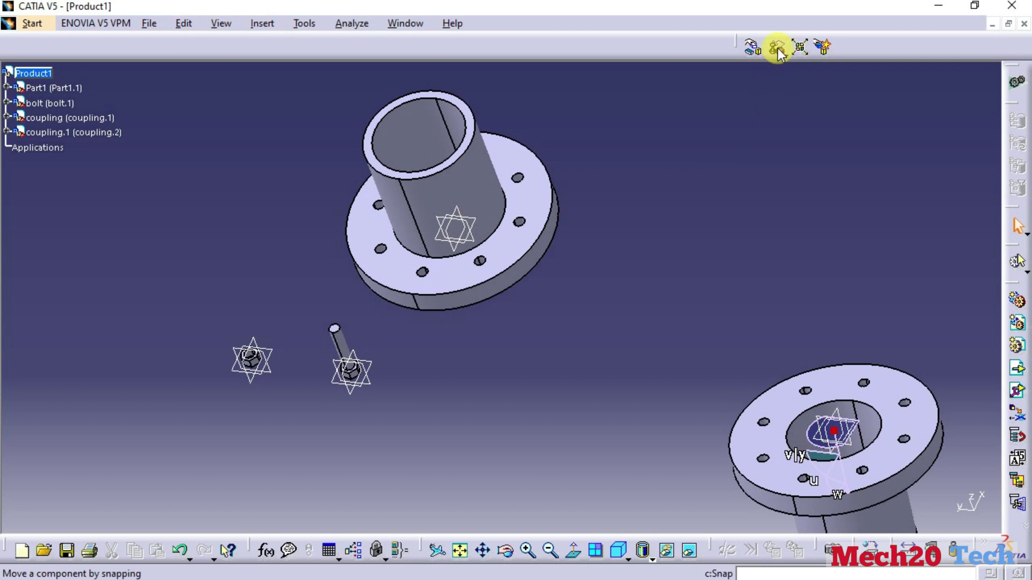
# Snap coupling.1's bore edge to coupling.2's bore edge so both share one axis.
pyautogui.click(778, 49)
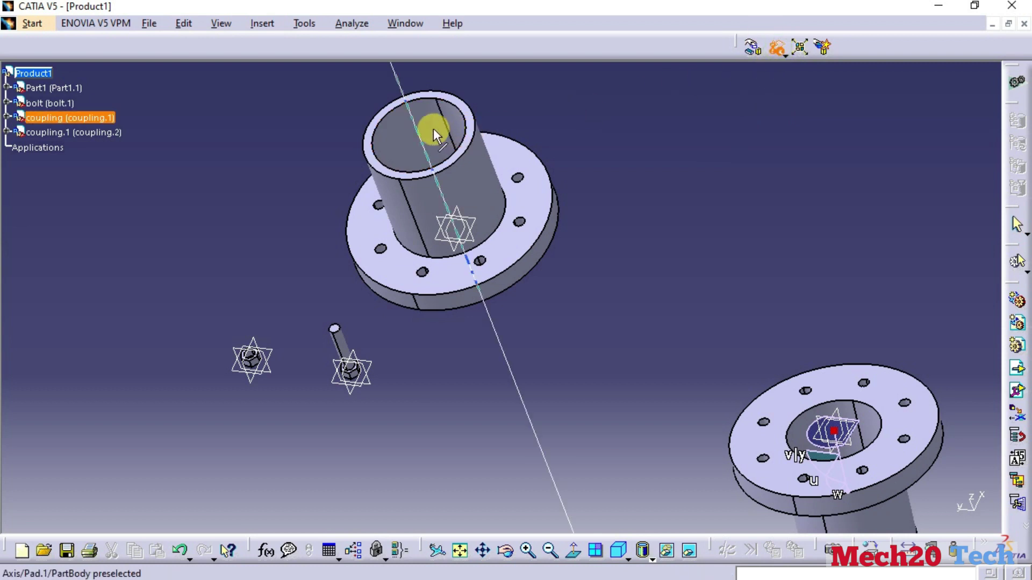
pyautogui.click(465, 124)
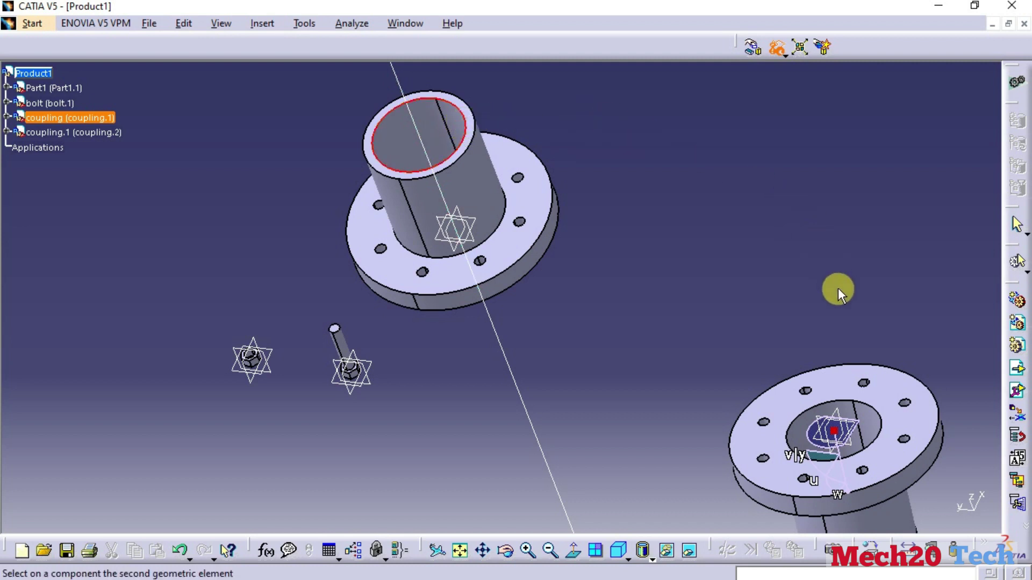
pyautogui.click(876, 415)
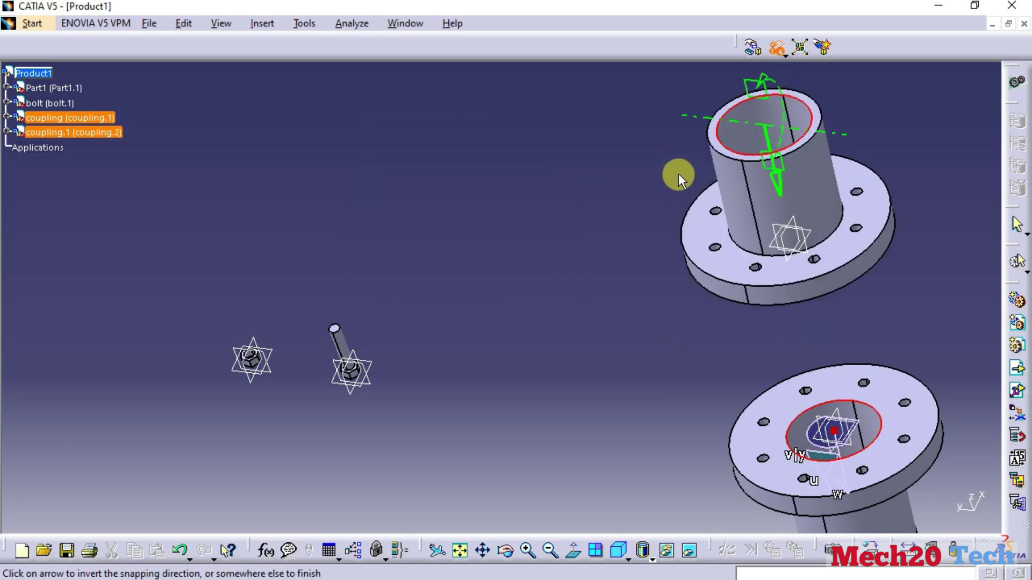
pyautogui.moveTo(652, 200)
pyautogui.mouseDown(button='middle')
pyautogui.moveTo(698, 299)
pyautogui.moveTo(580, 295)
pyautogui.moveTo(574, 345)
pyautogui.moveTo(597, 446)
pyautogui.moveTo(587, 491)
pyautogui.moveTo(548, 410)
pyautogui.moveTo(537, 428)
pyautogui.moveTo(586, 436)
pyautogui.mouseUp(button='middle')
pyautogui.click(586, 437)
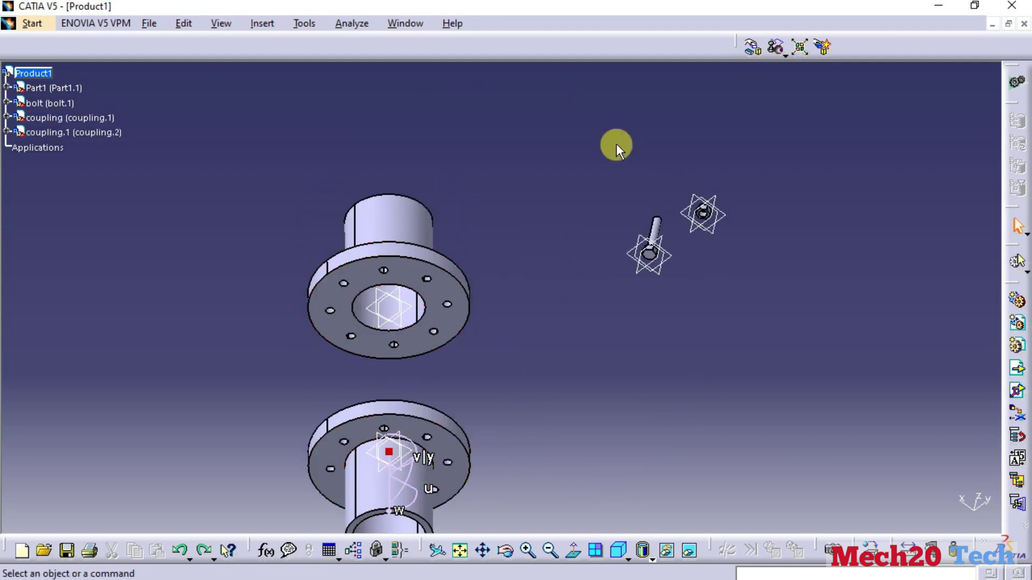
# Snap coupling.1's flange face onto coupling.2's flange face and accept the placement.
pyautogui.click(777, 48)
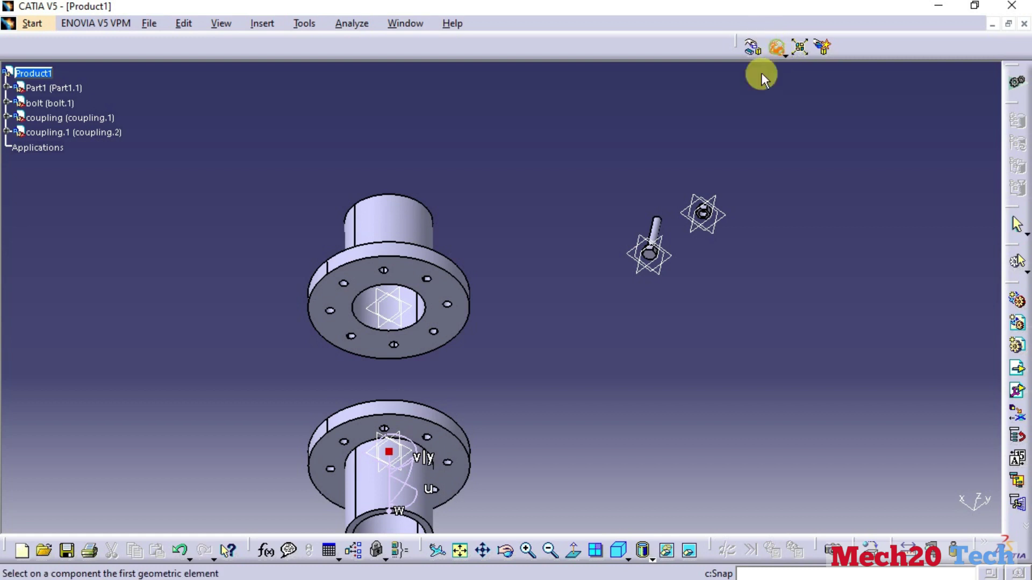
pyautogui.click(451, 286)
pyautogui.moveTo(237, 274)
pyautogui.mouseDown(button='middle')
pyautogui.moveTo(274, 400)
pyautogui.moveTo(670, 232)
pyautogui.mouseUp(button='middle')
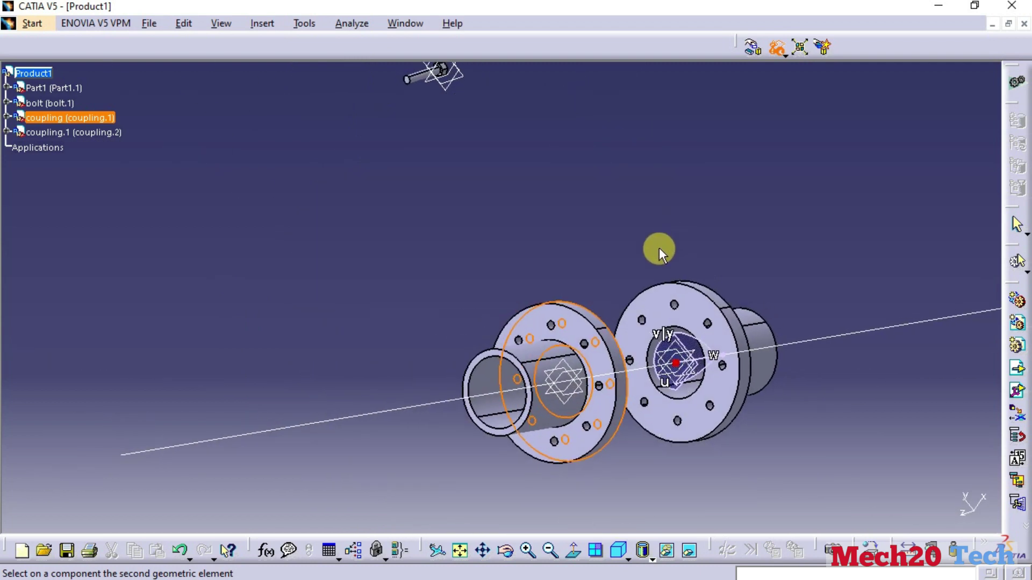
pyautogui.click(698, 304)
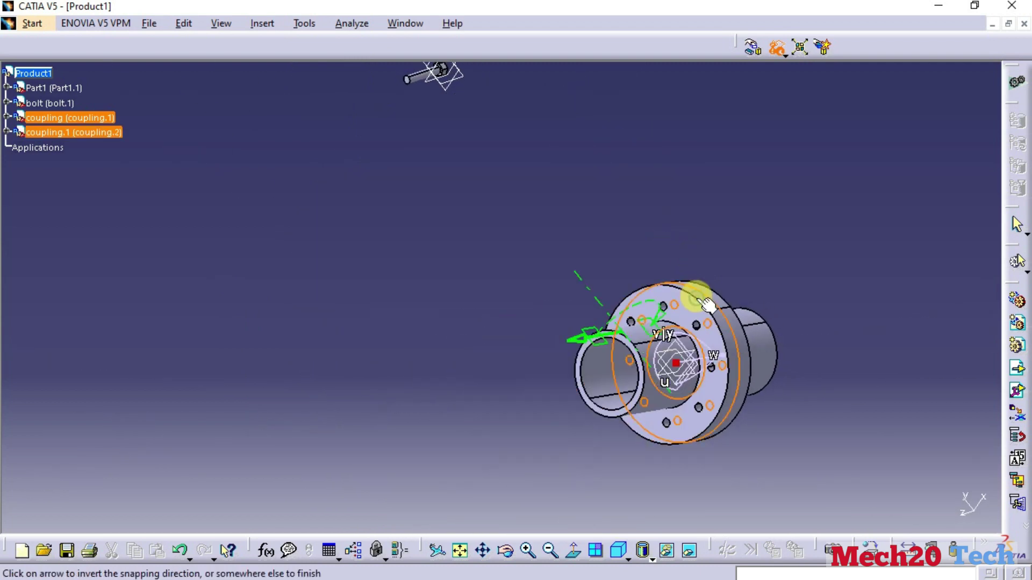
pyautogui.moveTo(546, 276)
pyautogui.mouseDown(button='middle')
pyautogui.moveTo(540, 304)
pyautogui.moveTo(595, 290)
pyautogui.moveTo(634, 254)
pyautogui.moveTo(670, 265)
pyautogui.moveTo(663, 81)
pyautogui.mouseUp(button='middle')
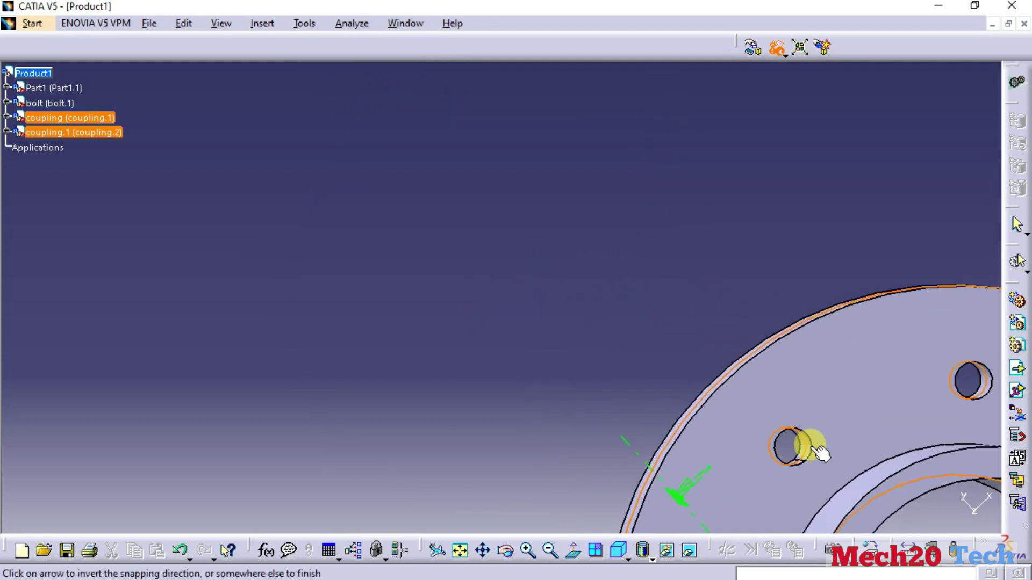
pyautogui.moveTo(785, 452)
pyautogui.mouseDown(button='middle')
pyautogui.moveTo(426, 322)
pyautogui.moveTo(415, 392)
pyautogui.moveTo(442, 292)
pyautogui.moveTo(427, 296)
pyautogui.mouseUp(button='middle')
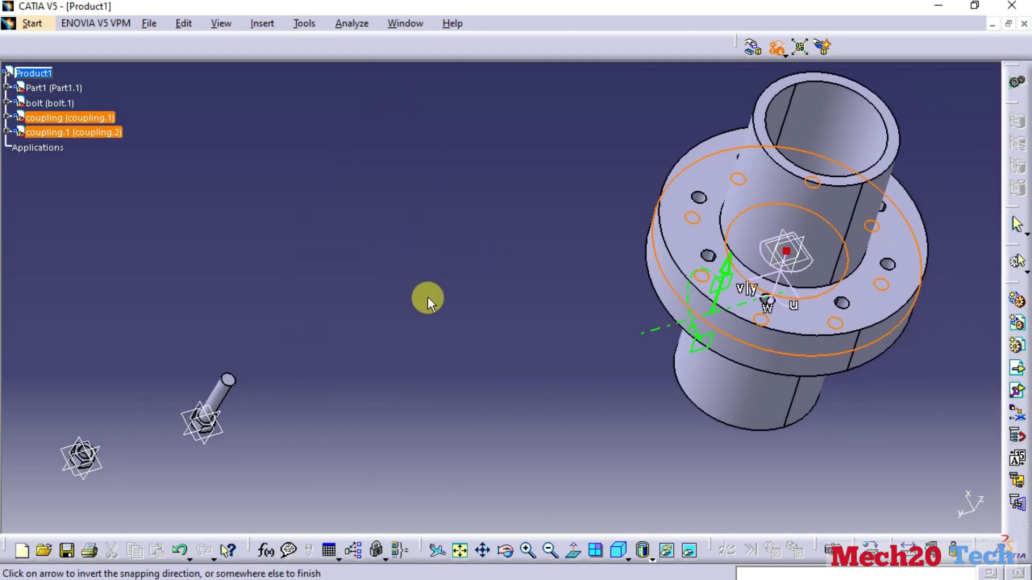
pyautogui.click(385, 415)
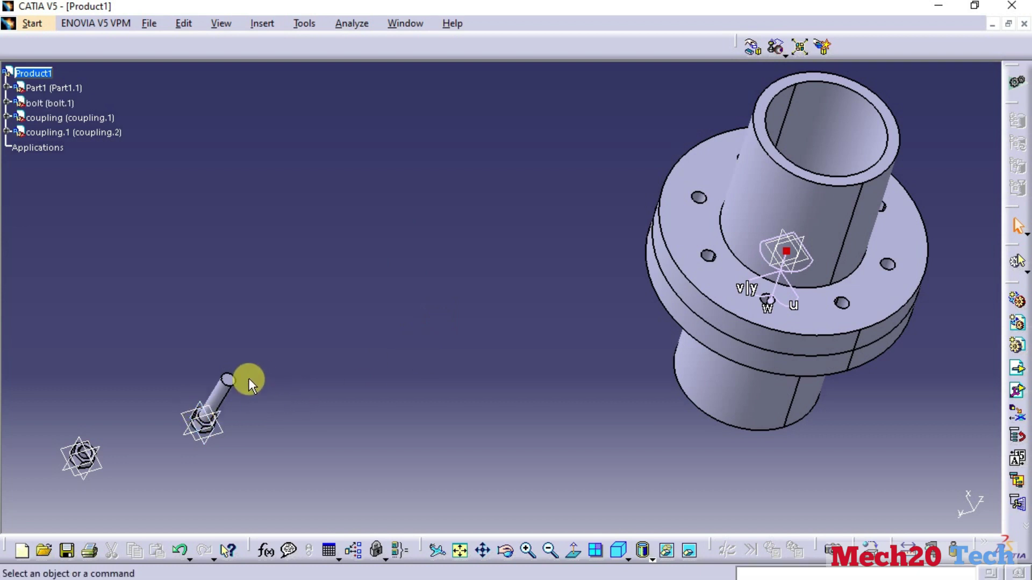
# Rotate the bolt with the compass and move it beside the joined coupling flanges.
pyautogui.click(227, 393)
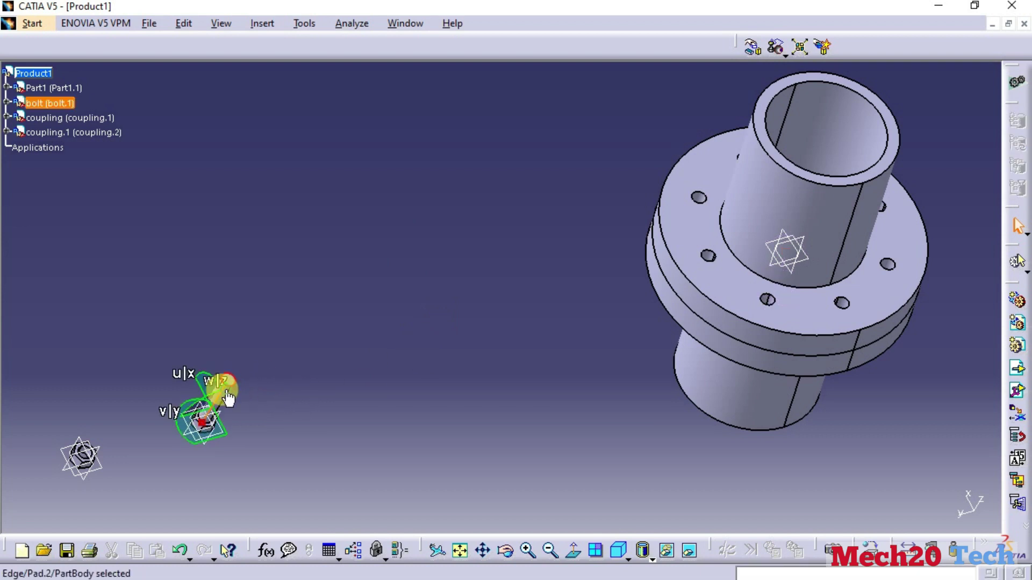
pyautogui.moveTo(209, 383); pyautogui.dragTo(196, 525)
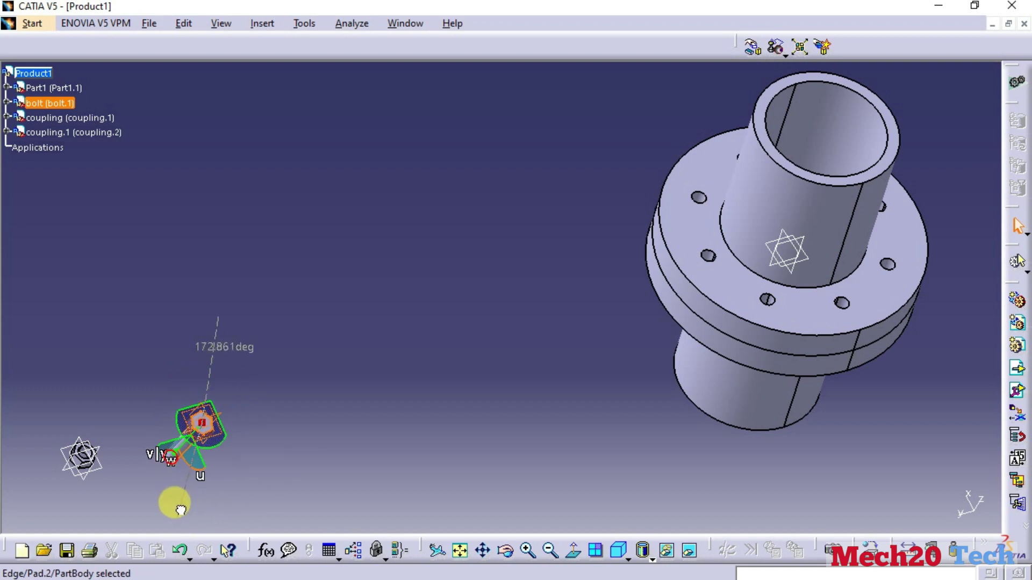
pyautogui.moveTo(196, 525)
pyautogui.mouseDown()
pyautogui.moveTo(173, 473)
pyautogui.moveTo(335, 156)
pyautogui.mouseUp()
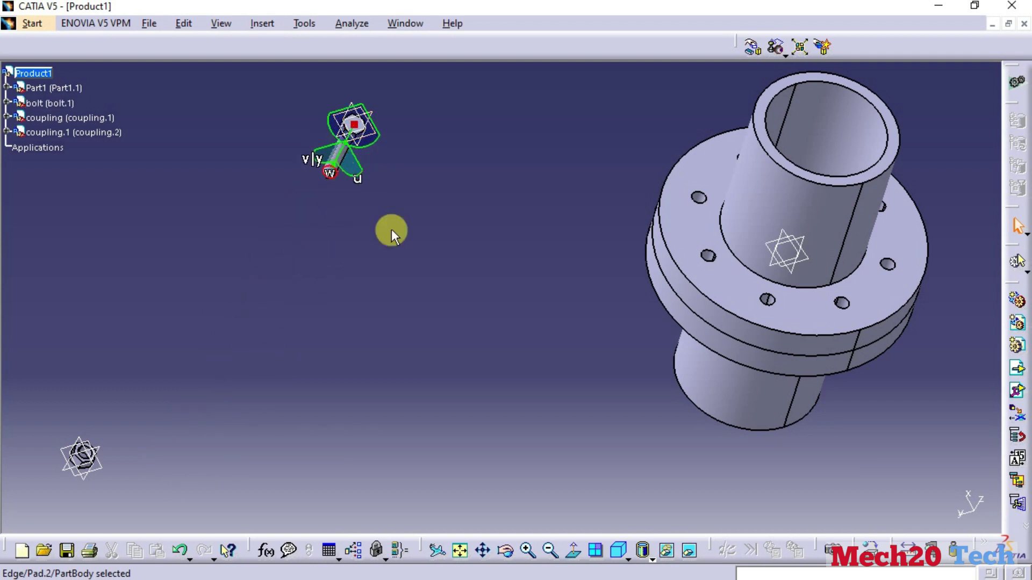
pyautogui.moveTo(555, 262)
pyautogui.mouseDown(button='middle')
pyautogui.moveTo(433, 152)
pyautogui.moveTo(421, 115)
pyautogui.moveTo(431, 192)
pyautogui.moveTo(492, 341)
pyautogui.moveTo(481, 256)
pyautogui.moveTo(340, 342)
pyautogui.moveTo(461, 149)
pyautogui.moveTo(451, 269)
pyautogui.mouseUp(button='middle')
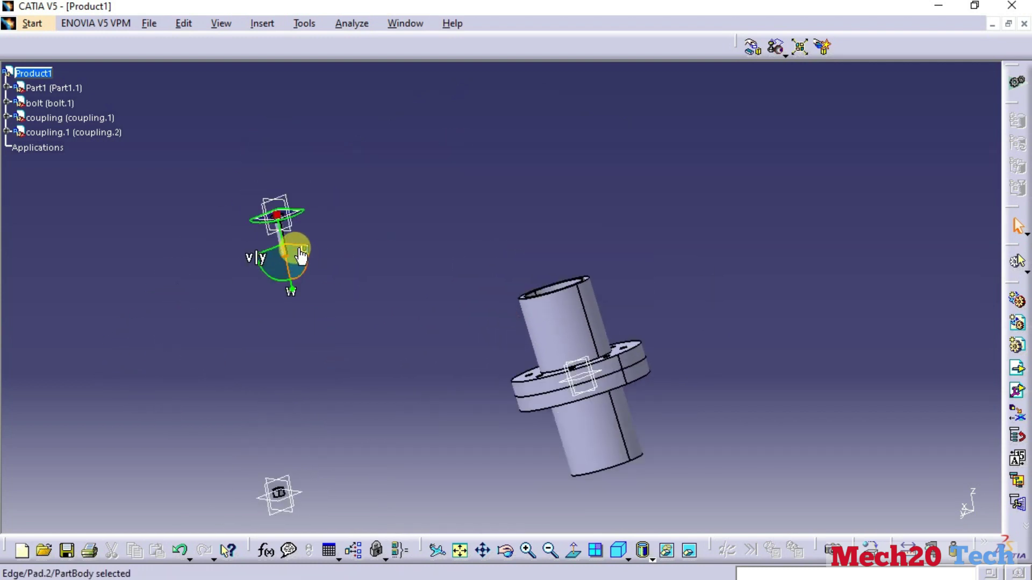
pyautogui.moveTo(300, 247)
pyautogui.mouseDown()
pyautogui.moveTo(454, 245)
pyautogui.moveTo(473, 269)
pyautogui.mouseUp()
pyautogui.moveTo(473, 269)
pyautogui.mouseDown(button='middle')
pyautogui.moveTo(488, 162)
pyautogui.moveTo(498, 212)
pyautogui.moveTo(488, 203)
pyautogui.mouseUp(button='middle')
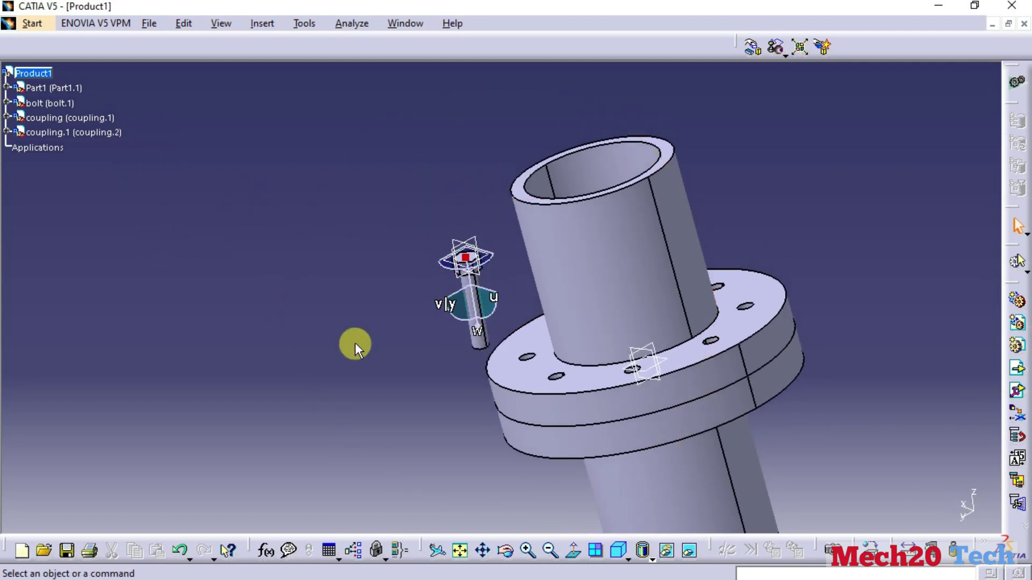
# Snap the bolt shank's end edge to a flange hole edge to align their axes.
pyautogui.click(777, 48)
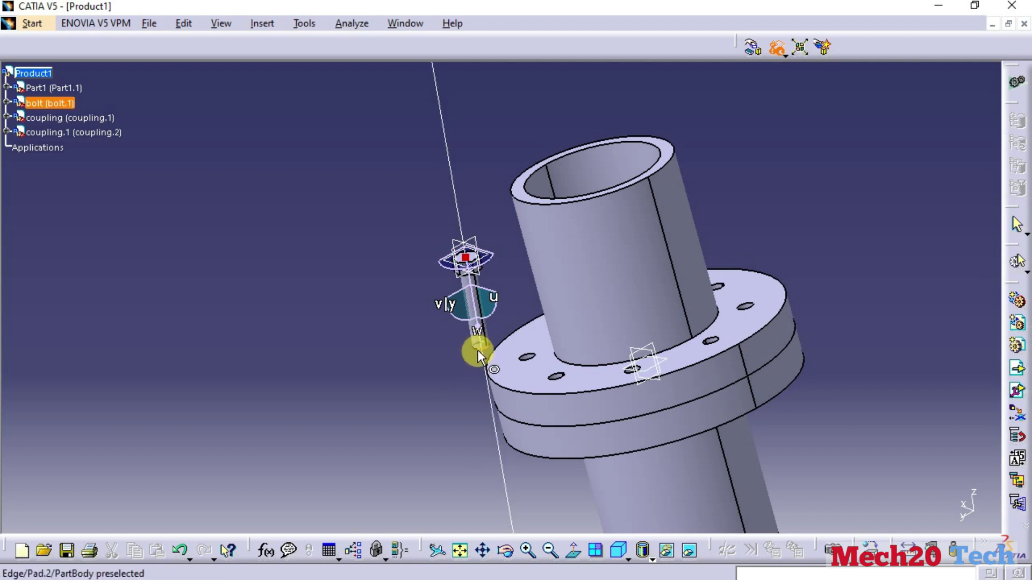
pyautogui.click(477, 349)
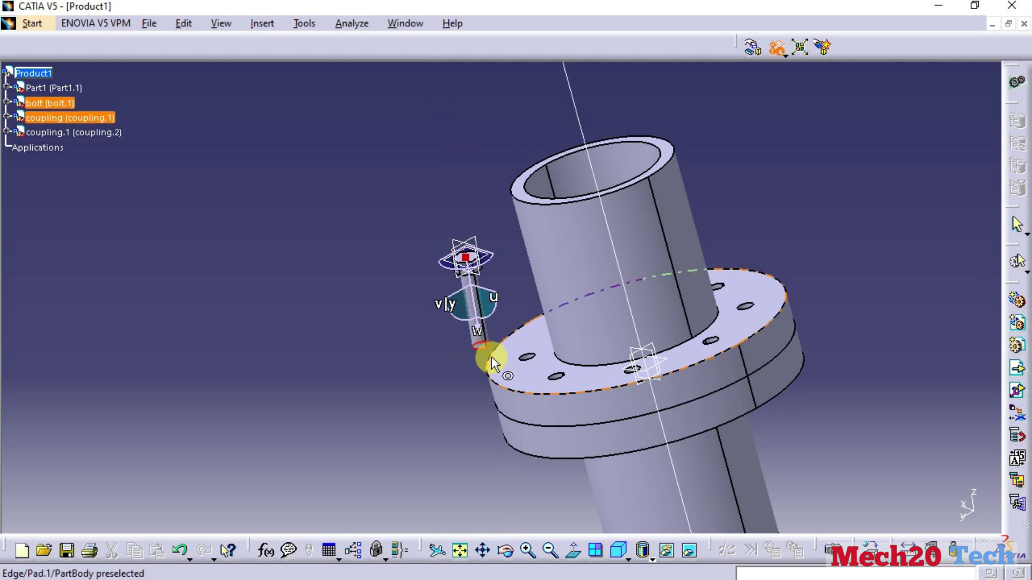
pyautogui.click(562, 376)
pyautogui.moveTo(441, 215)
pyautogui.mouseDown(button='middle')
pyautogui.moveTo(507, 271)
pyautogui.moveTo(510, 247)
pyautogui.mouseUp(button='middle')
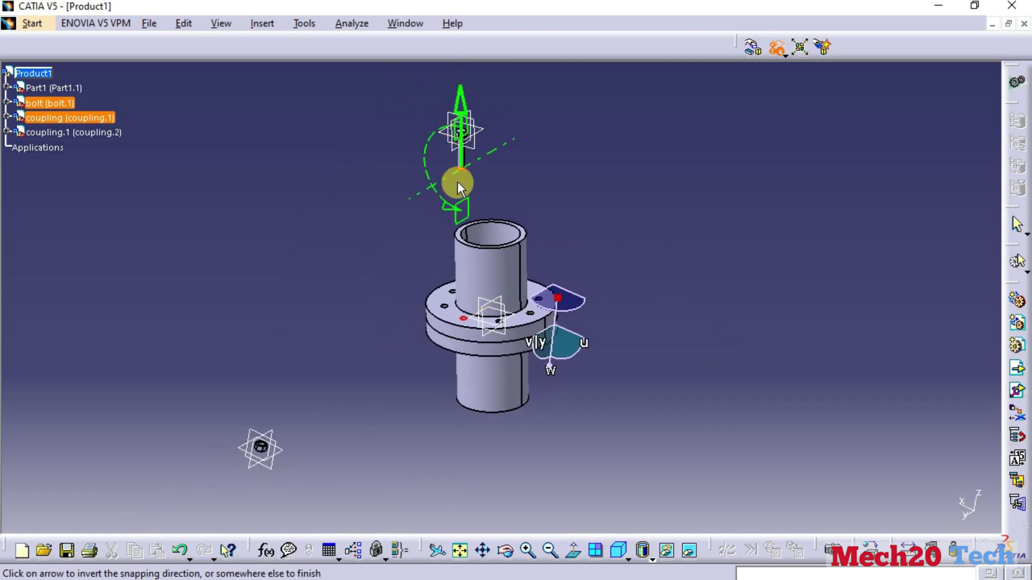
pyautogui.moveTo(455, 188)
pyautogui.mouseDown(button='middle')
pyautogui.moveTo(456, 257)
pyautogui.moveTo(497, 410)
pyautogui.moveTo(478, 293)
pyautogui.moveTo(549, 111)
pyautogui.moveTo(547, 173)
pyautogui.mouseUp(button='middle')
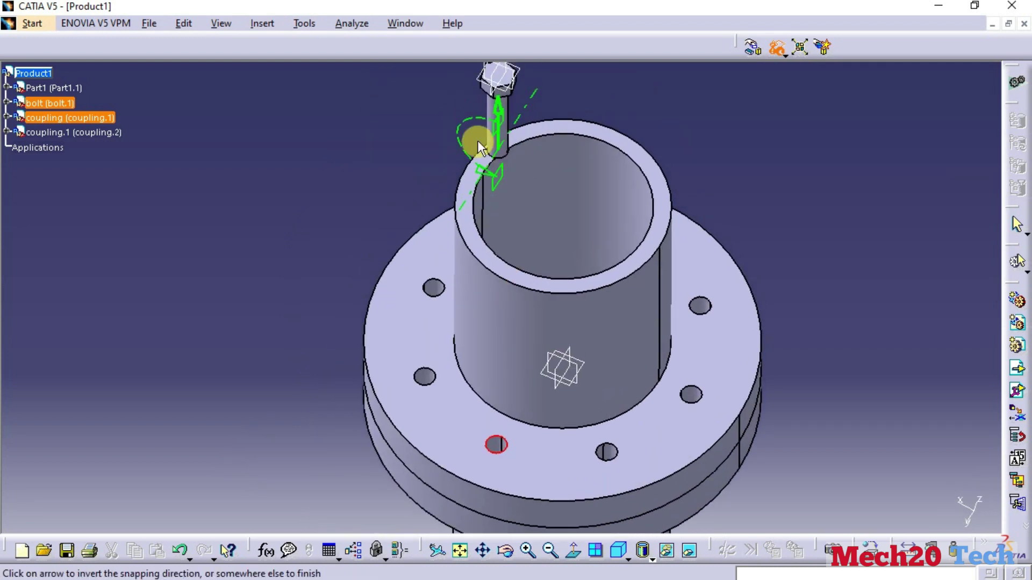
pyautogui.moveTo(362, 337)
pyautogui.mouseDown(button='middle')
pyautogui.moveTo(353, 334)
pyautogui.moveTo(365, 244)
pyautogui.moveTo(444, 115)
pyautogui.moveTo(484, 87)
pyautogui.moveTo(511, 249)
pyautogui.moveTo(641, 246)
pyautogui.moveTo(673, 223)
pyautogui.moveTo(656, 120)
pyautogui.mouseUp(button='middle')
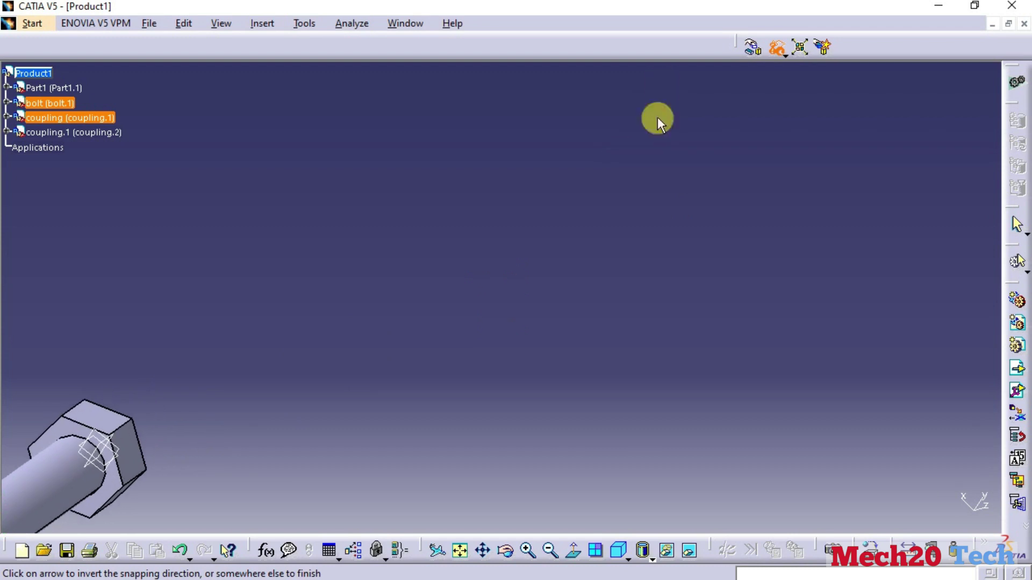
# Accept the bolt-hole alignment, then snap the bolt head's underside onto the flange face.
pyautogui.moveTo(263, 407)
pyautogui.mouseDown(button='middle')
pyautogui.moveTo(651, 207)
pyautogui.moveTo(775, 218)
pyautogui.mouseUp(button='middle')
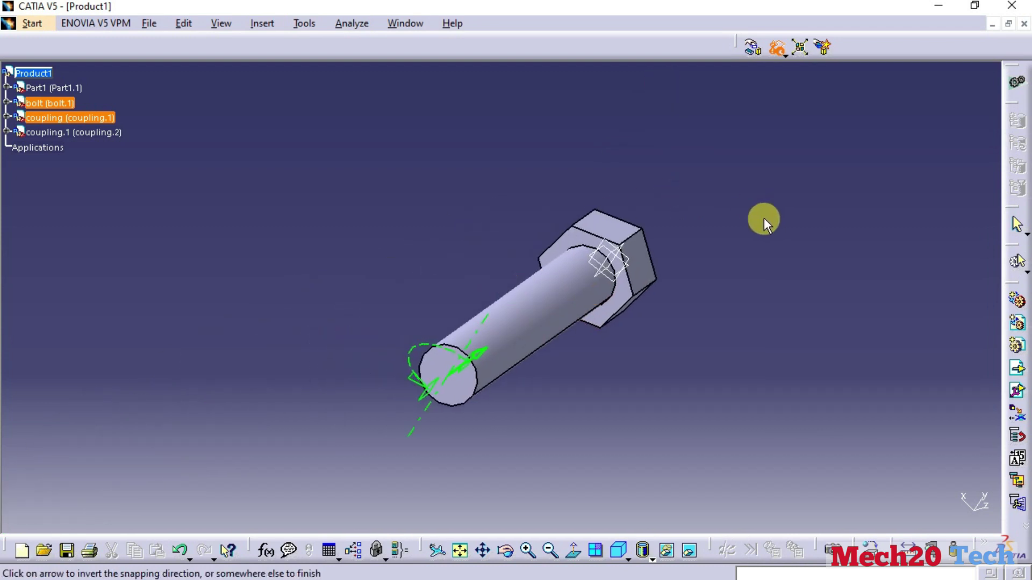
pyautogui.click(747, 215)
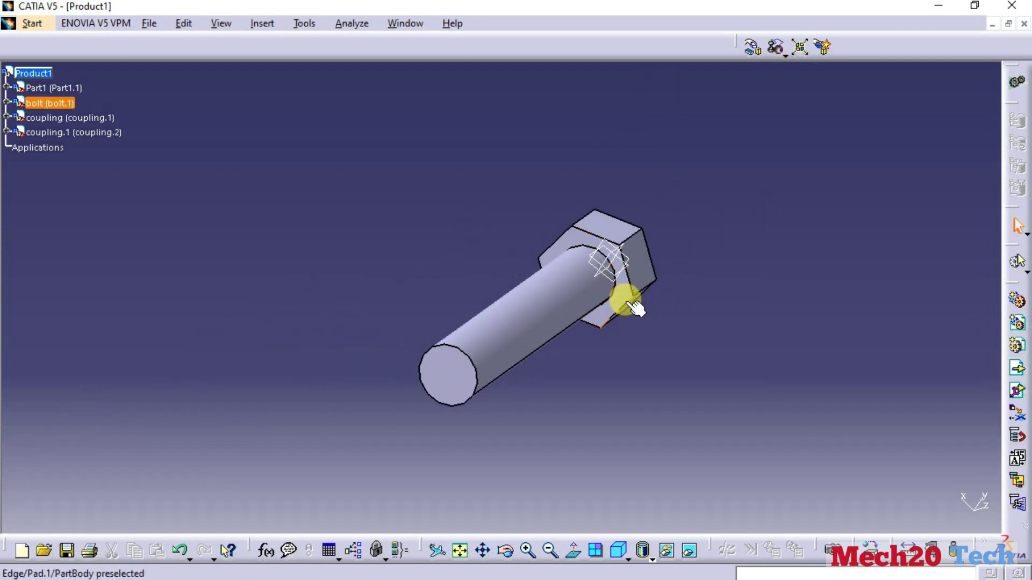
pyautogui.click(777, 48)
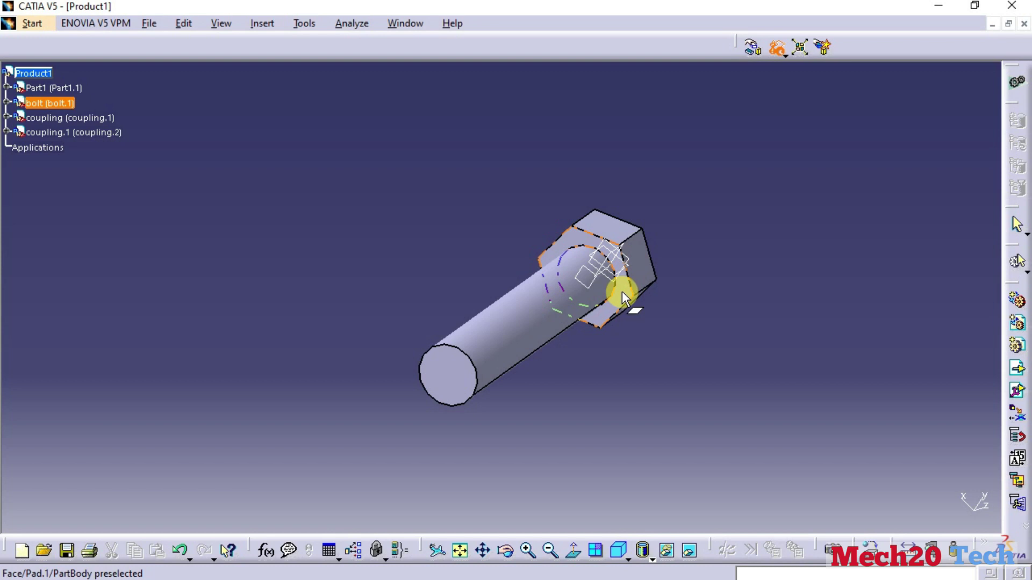
pyautogui.click(621, 291)
pyautogui.moveTo(541, 268)
pyautogui.mouseDown(button='middle')
pyautogui.moveTo(331, 372)
pyautogui.moveTo(230, 547)
pyautogui.moveTo(211, 553)
pyautogui.moveTo(598, 358)
pyautogui.mouseUp(button='middle')
pyautogui.moveTo(706, 305)
pyautogui.mouseDown(button='middle')
pyautogui.moveTo(776, 362)
pyautogui.moveTo(334, 428)
pyautogui.moveTo(338, 417)
pyautogui.mouseUp(button='middle')
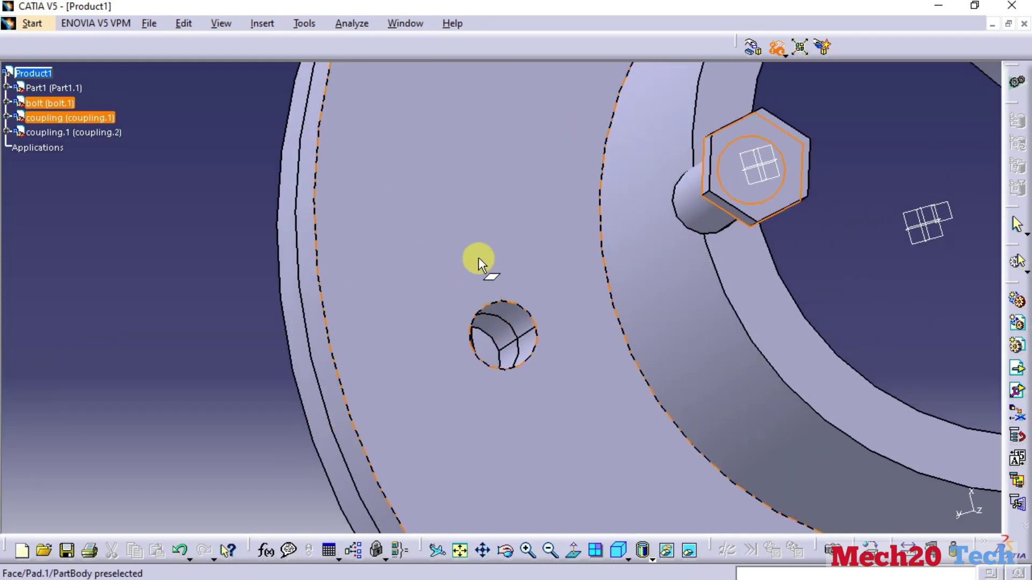
pyautogui.click(455, 270)
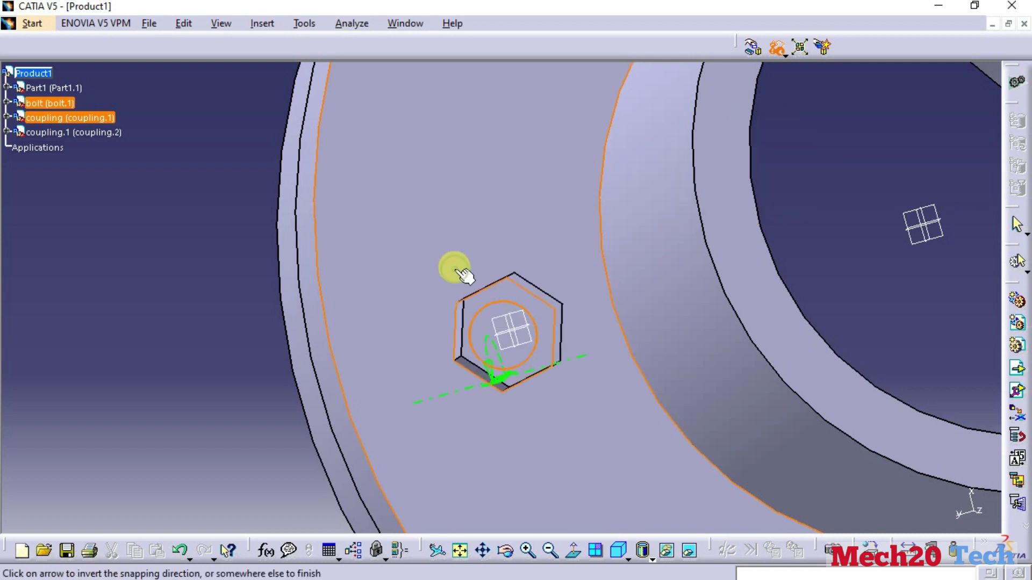
pyautogui.moveTo(215, 352)
pyautogui.mouseDown(button='middle')
pyautogui.moveTo(399, 302)
pyautogui.moveTo(392, 380)
pyautogui.moveTo(402, 436)
pyautogui.moveTo(76, 371)
pyautogui.moveTo(76, 357)
pyautogui.moveTo(364, 317)
pyautogui.moveTo(403, 299)
pyautogui.moveTo(260, 329)
pyautogui.moveTo(470, 281)
pyautogui.moveTo(583, 230)
pyautogui.mouseUp(button='middle')
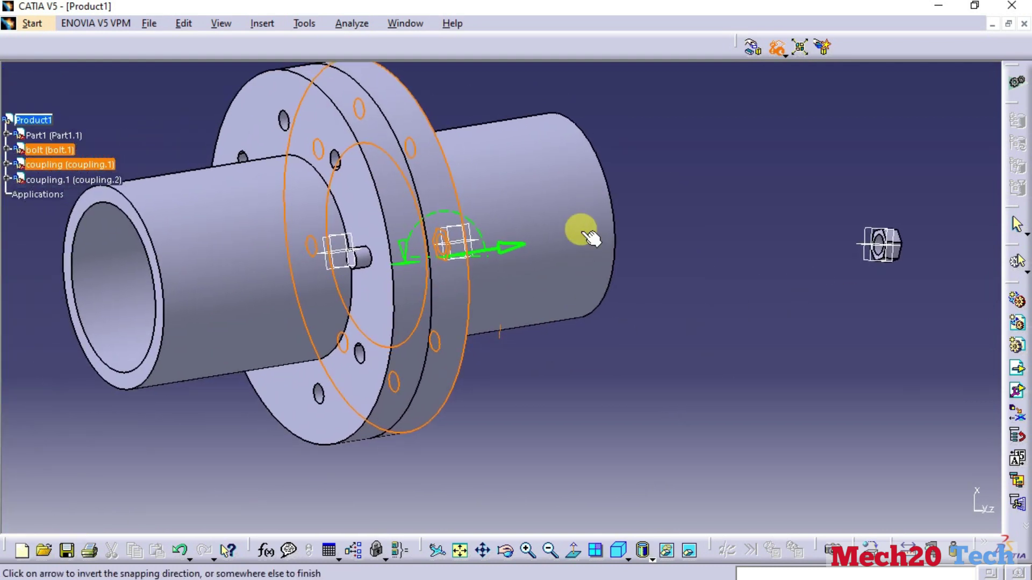
# Accept the seated bolt, bring the nut beside the coupling hub, and start a new snap.
pyautogui.click(658, 208)
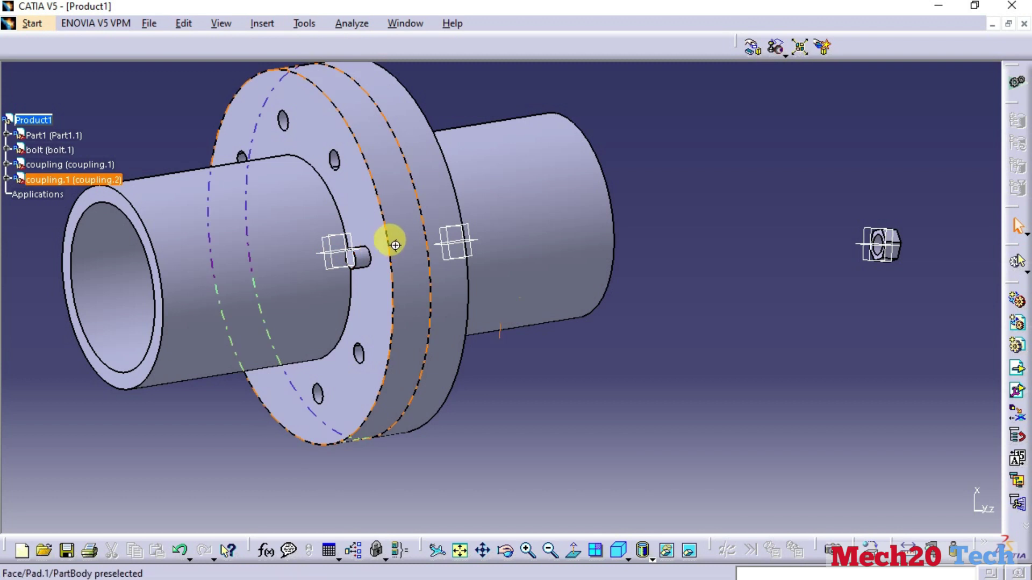
pyautogui.moveTo(396, 245); pyautogui.dragTo(490, 292, button='middle')
pyautogui.moveTo(871, 203); pyautogui.dragTo(795, 212, button='middle')
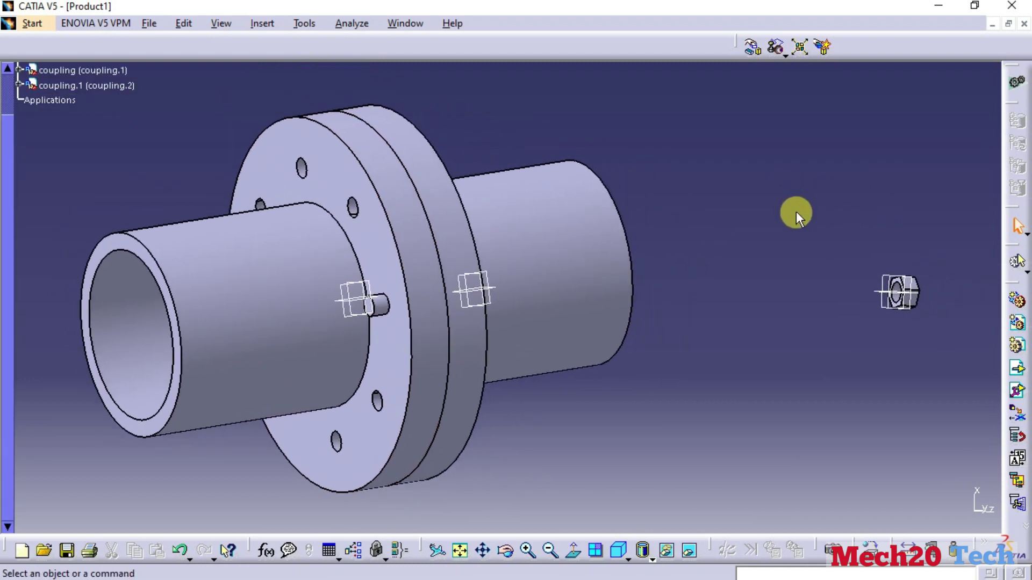
pyautogui.moveTo(922, 310)
pyautogui.mouseDown()
pyautogui.moveTo(693, 294)
pyautogui.moveTo(357, 302)
pyautogui.mouseUp()
pyautogui.moveTo(801, 330); pyautogui.dragTo(633, 356, button='middle')
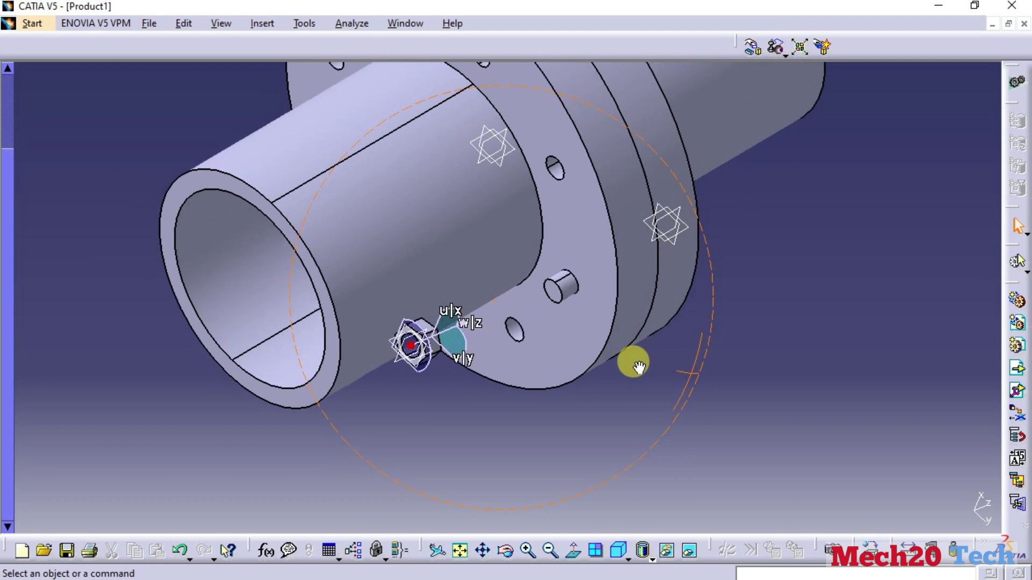
pyautogui.moveTo(506, 363)
pyautogui.mouseDown(button='middle')
pyautogui.moveTo(486, 388)
pyautogui.moveTo(472, 300)
pyautogui.mouseUp(button='middle')
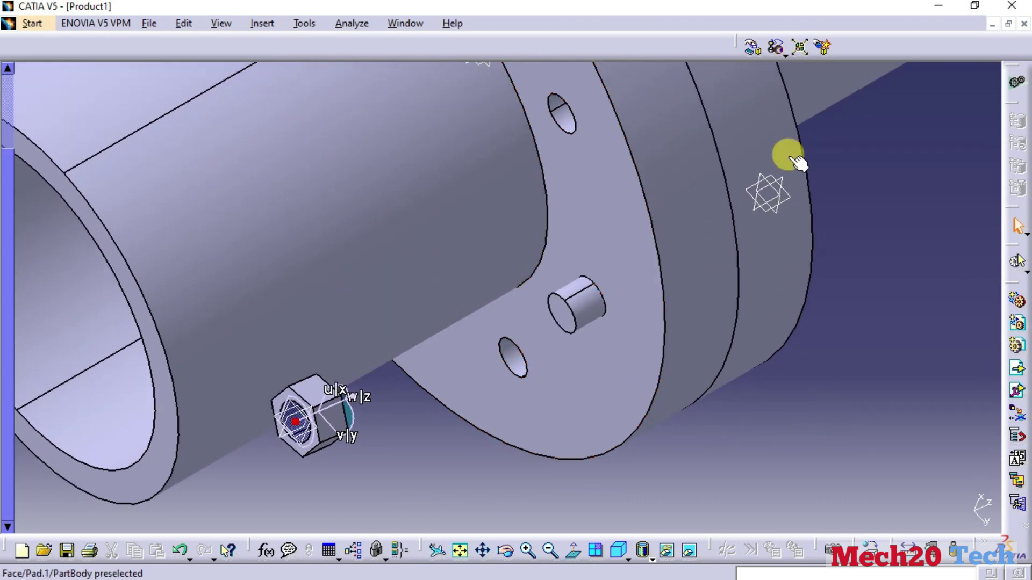
pyautogui.click(774, 49)
pyautogui.moveTo(511, 293)
pyautogui.mouseDown(button='middle')
pyautogui.moveTo(271, 391)
pyautogui.moveTo(272, 472)
pyautogui.moveTo(476, 316)
pyautogui.moveTo(469, 336)
pyautogui.mouseUp(button='middle')
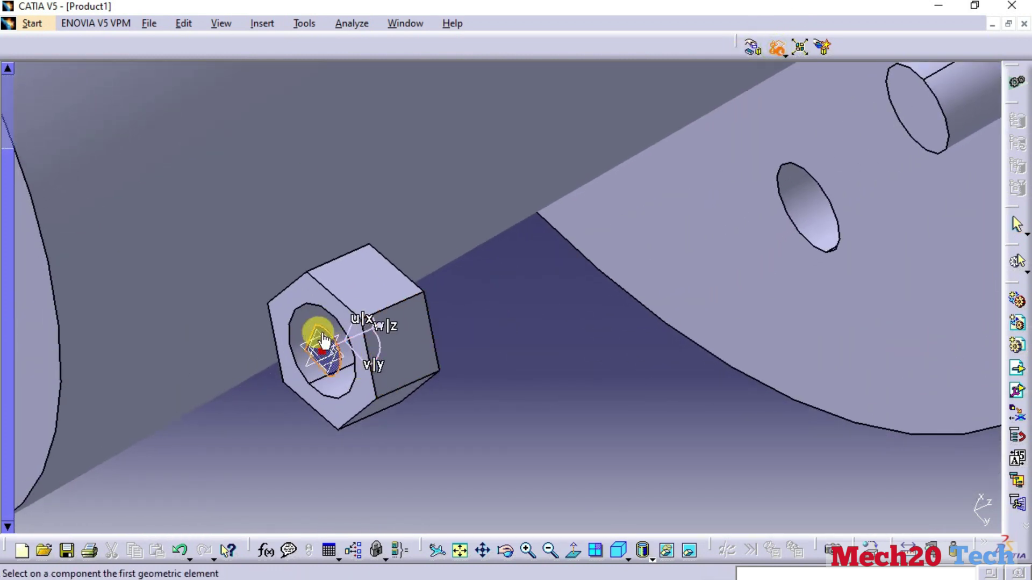
# Snap the nut's axis onto the flange hole edge to line them up.
pyautogui.click(309, 318)
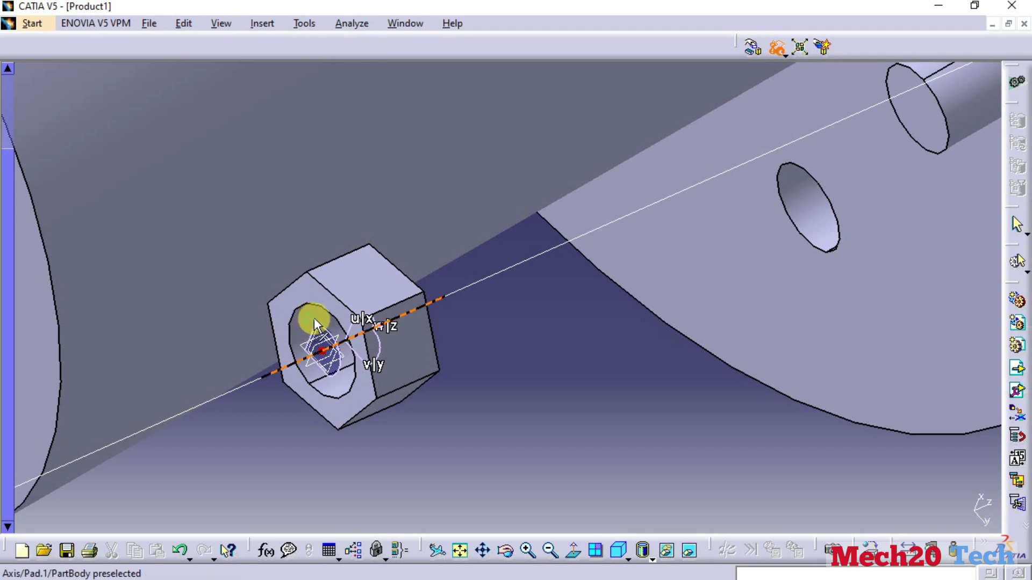
pyautogui.click(943, 133)
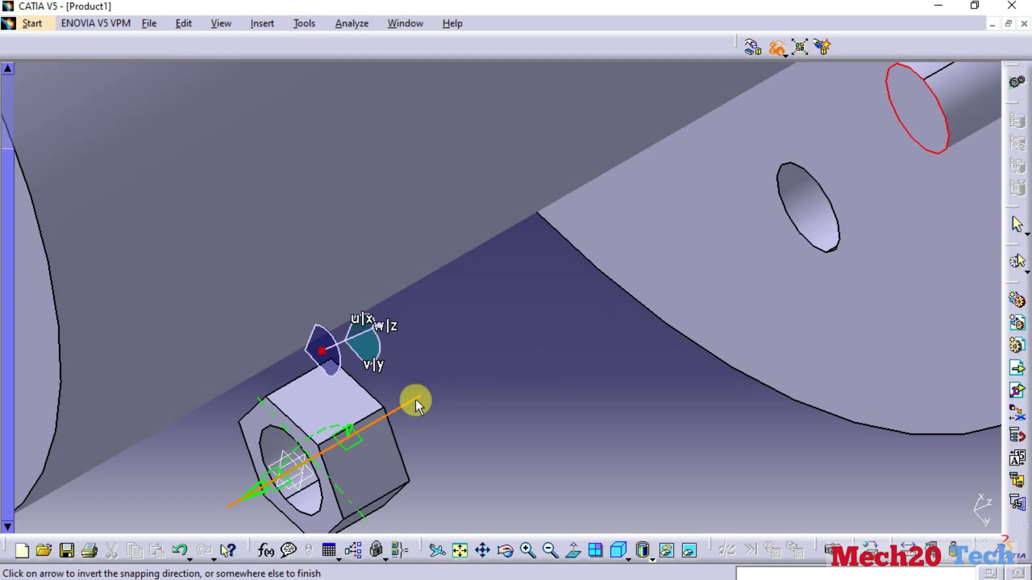
pyautogui.moveTo(591, 319)
pyautogui.mouseDown(button='middle')
pyautogui.moveTo(712, 322)
pyautogui.moveTo(619, 416)
pyautogui.mouseUp(button='middle')
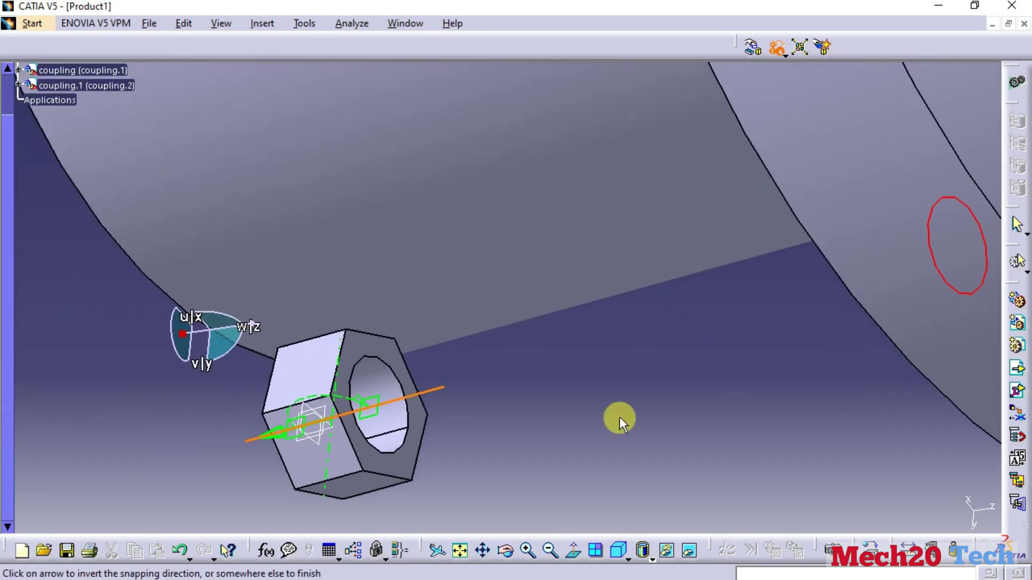
# Confirm the axis snap, then snap the nut's flat face onto the flange face.
pyautogui.click(737, 178)
pyautogui.click(776, 46)
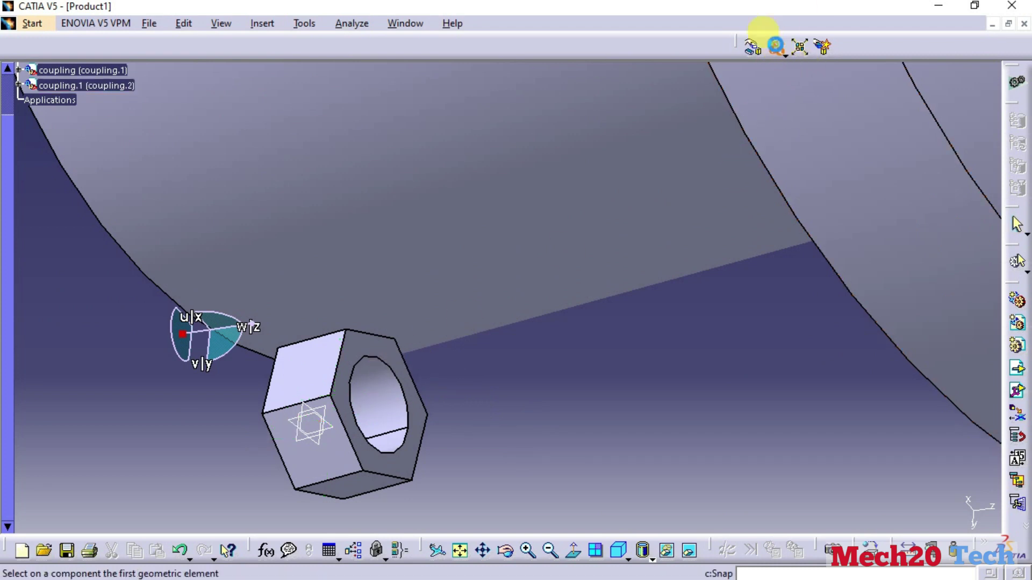
pyautogui.click(389, 356)
pyautogui.moveTo(485, 422)
pyautogui.mouseDown(button='middle')
pyautogui.moveTo(553, 387)
pyautogui.moveTo(684, 269)
pyautogui.moveTo(661, 456)
pyautogui.moveTo(656, 339)
pyautogui.mouseUp(button='middle')
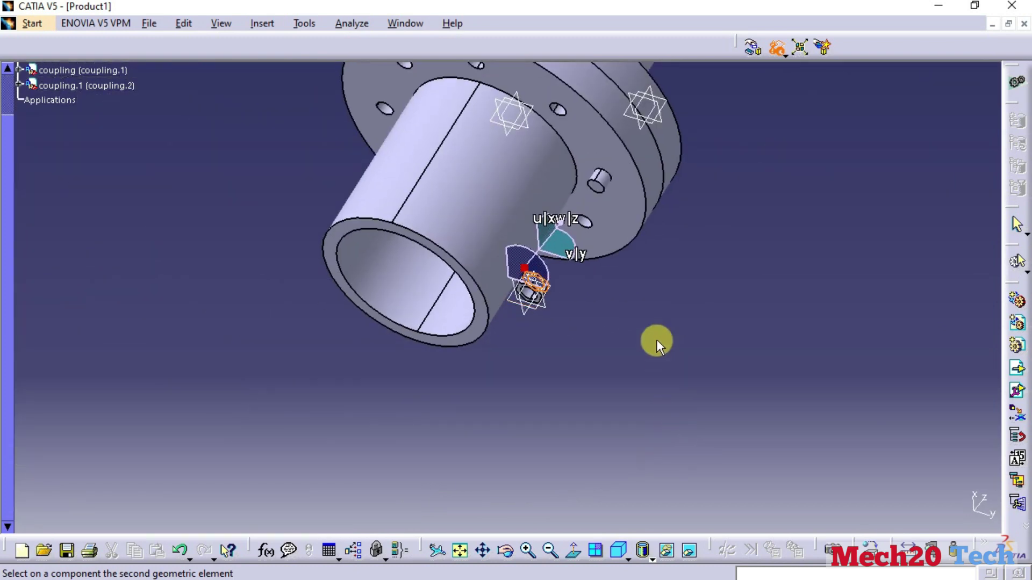
pyautogui.click(629, 195)
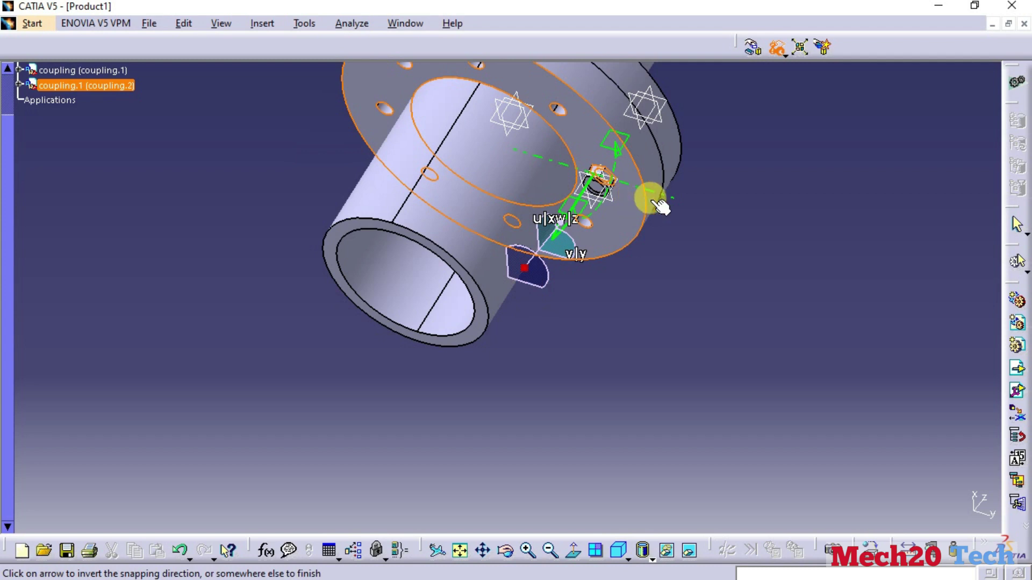
pyautogui.click(696, 203)
pyautogui.moveTo(640, 270)
pyautogui.keyDown('ctrl'); pyautogui.mouseDown(button='middle')
pyautogui.moveTo(645, 223)
pyautogui.moveTo(655, 246)
pyautogui.mouseUp(button='middle'); pyautogui.keyUp('ctrl')
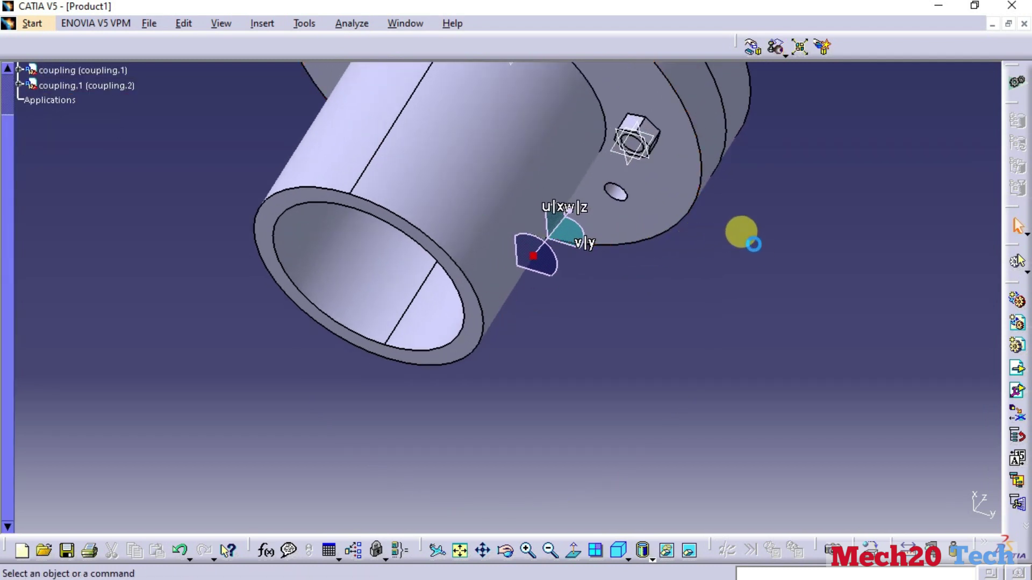
pyautogui.moveTo(564, 268)
pyautogui.mouseDown(button='middle')
pyautogui.moveTo(699, 429)
pyautogui.moveTo(693, 379)
pyautogui.moveTo(638, 396)
pyautogui.moveTo(548, 392)
pyautogui.moveTo(540, 483)
pyautogui.moveTo(526, 449)
pyautogui.moveTo(546, 454)
pyautogui.moveTo(627, 405)
pyautogui.moveTo(634, 317)
pyautogui.mouseUp(button='middle')
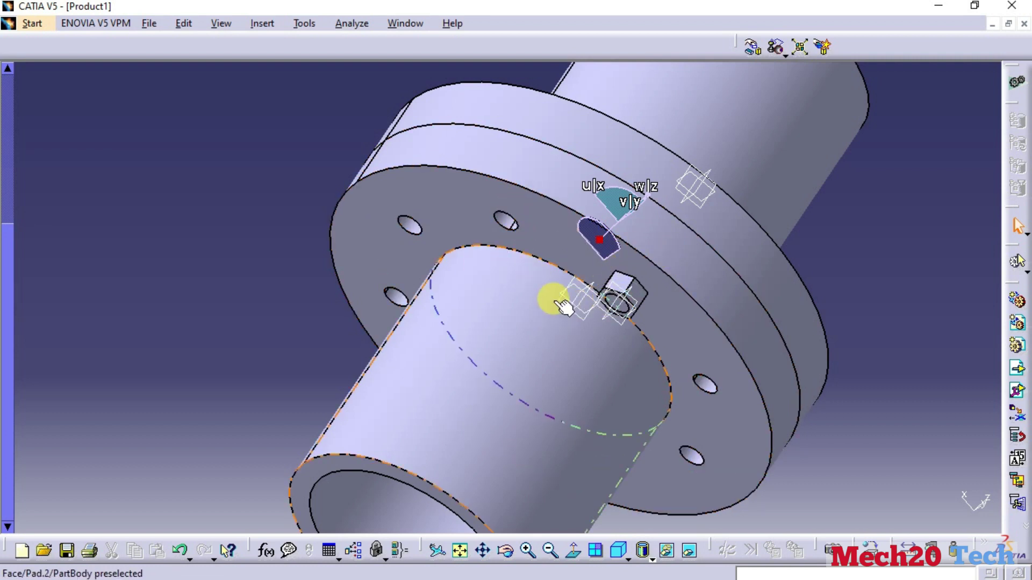
pyautogui.press('F3')
# Insert the bolt and nut part files into Product1 as bolt.2 and Part1.2.
pyautogui.click(51, 73)
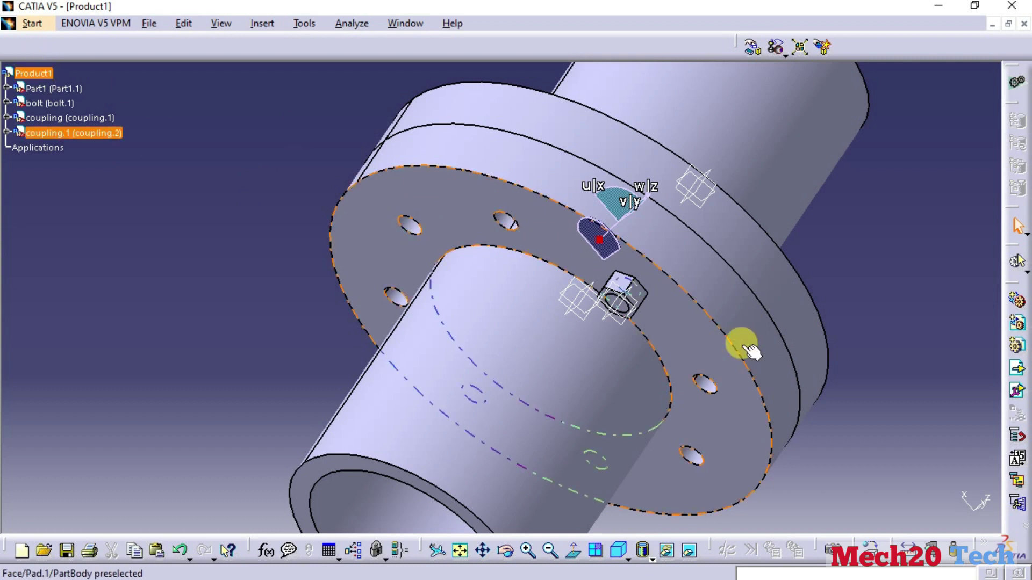
pyautogui.click(1017, 368)
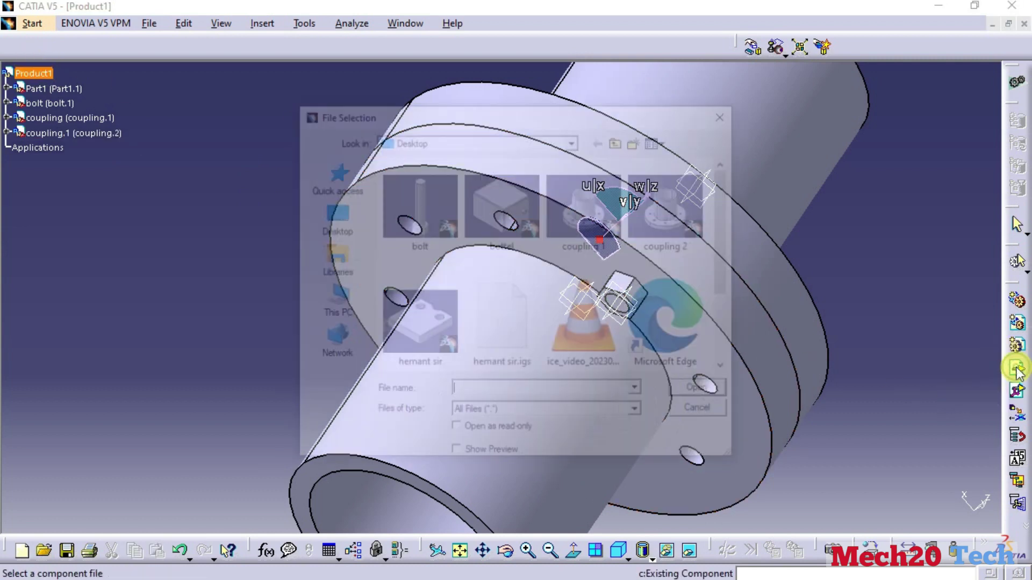
pyautogui.click(420, 230)
pyautogui.moveTo(734, 236); pyautogui.dragTo(733, 314)
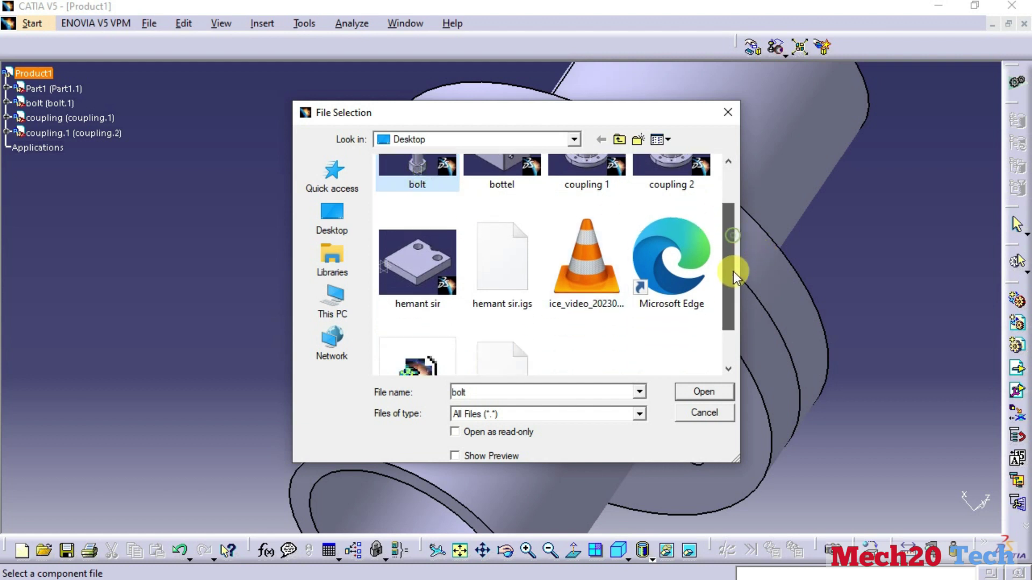
pyautogui.keyDown('ctrl'); pyautogui.click(427, 340); pyautogui.keyUp('ctrl')
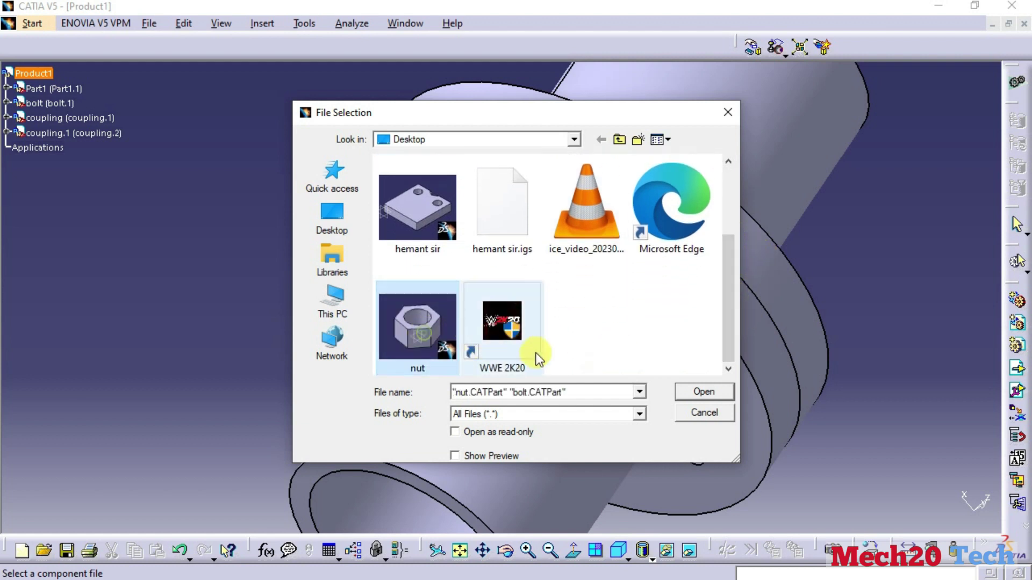
pyautogui.click(710, 392)
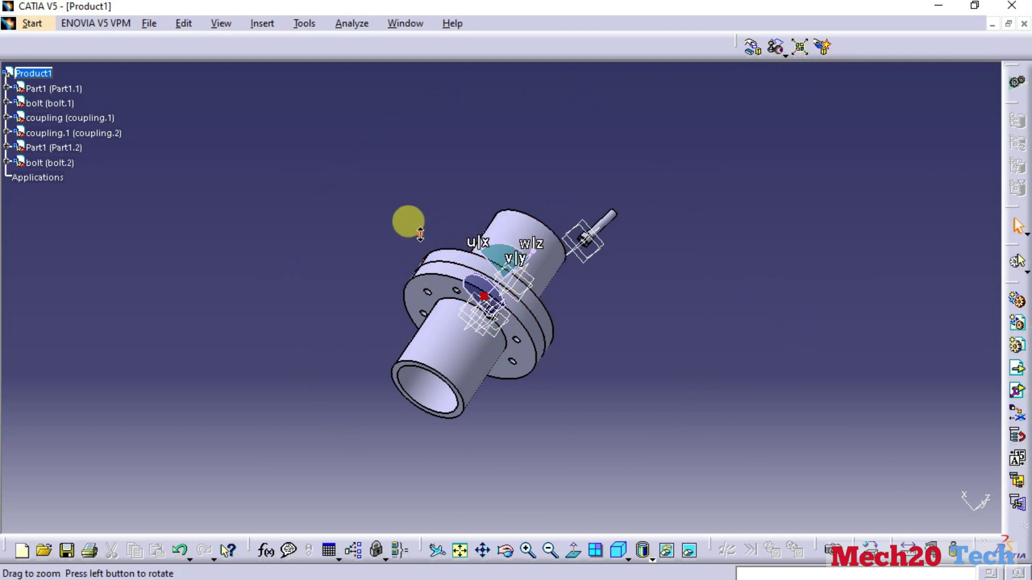
# Select the new nut Part1.2 and bolt.2 and drag them with the compass toward a flange hole, then inspect the placed nuts.
pyautogui.moveTo(419, 233); pyautogui.dragTo(153, 334, button='middle')
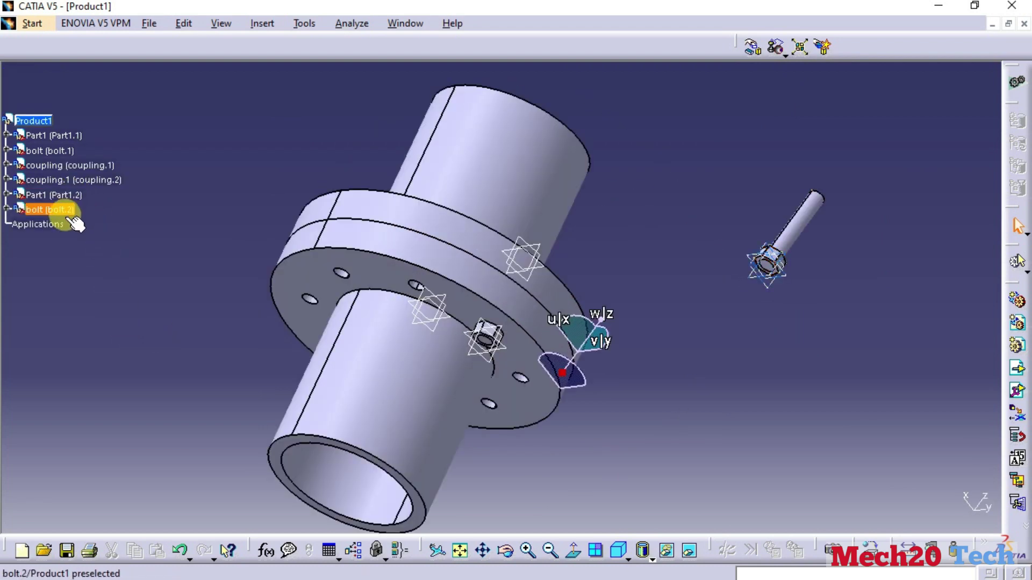
pyautogui.click(54, 195)
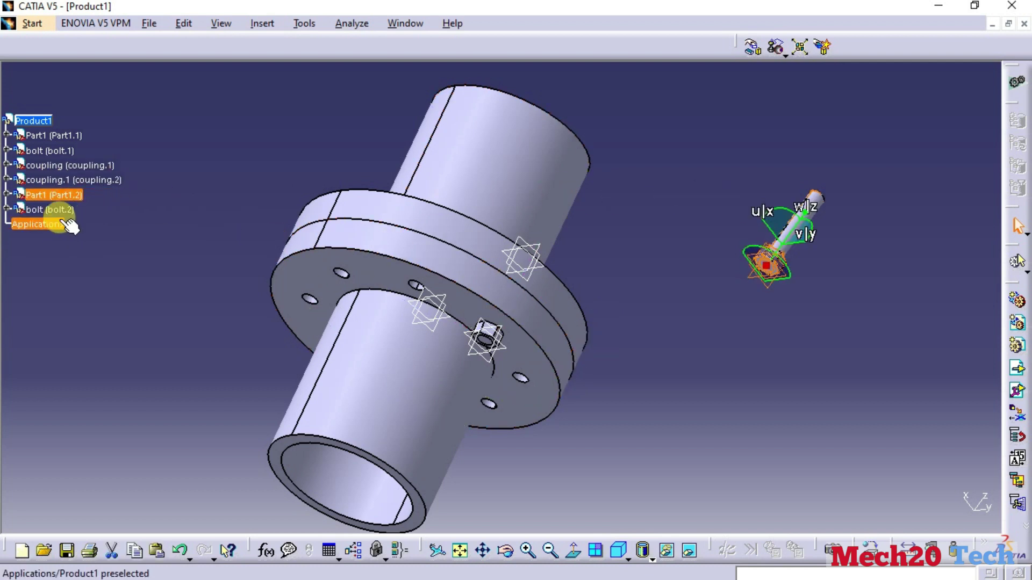
pyautogui.click(50, 210)
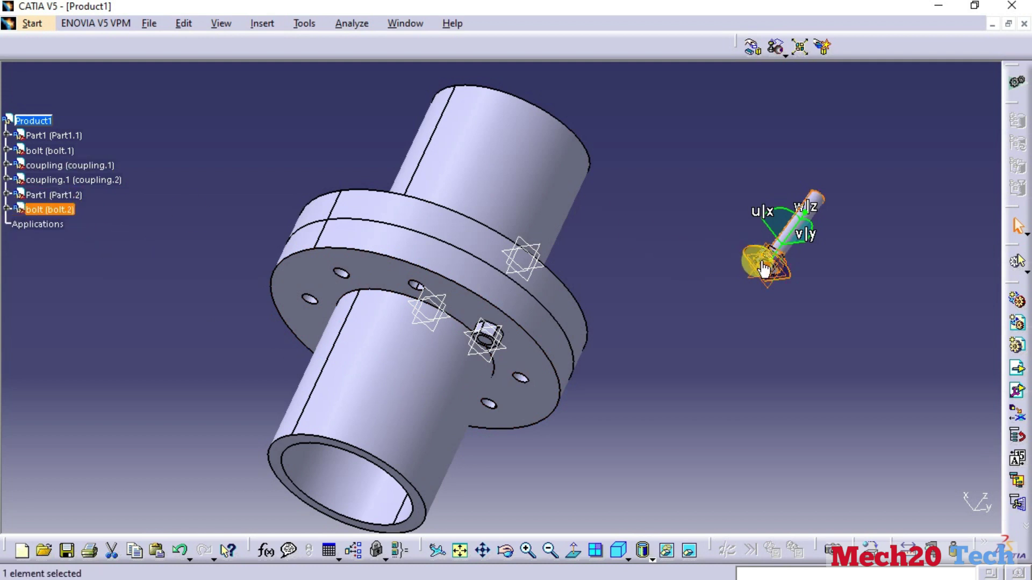
pyautogui.moveTo(778, 280); pyautogui.dragTo(890, 269)
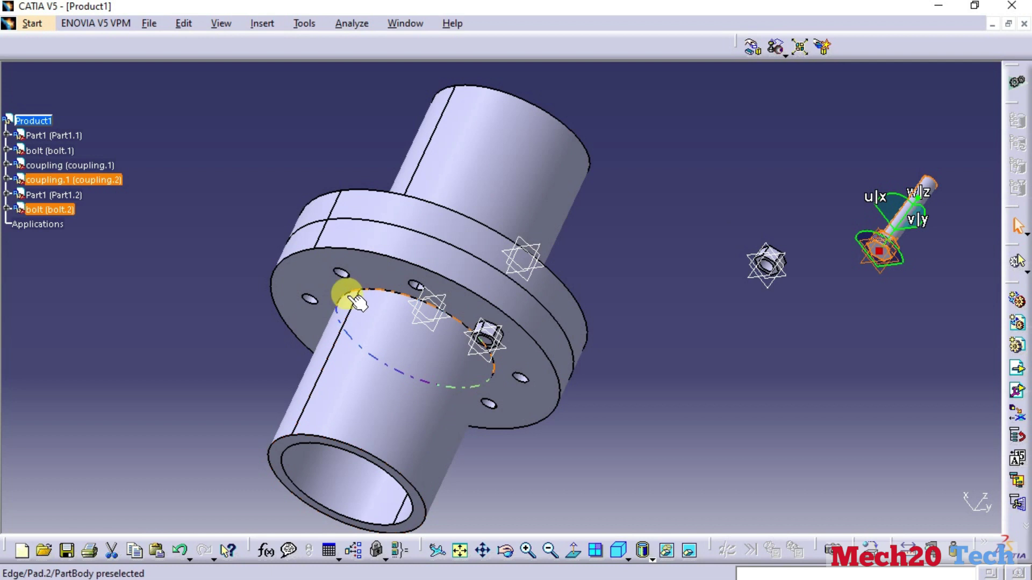
pyautogui.moveTo(258, 339)
pyautogui.mouseDown(button='middle')
pyautogui.moveTo(307, 260)
pyautogui.moveTo(294, 293)
pyautogui.mouseUp(button='middle')
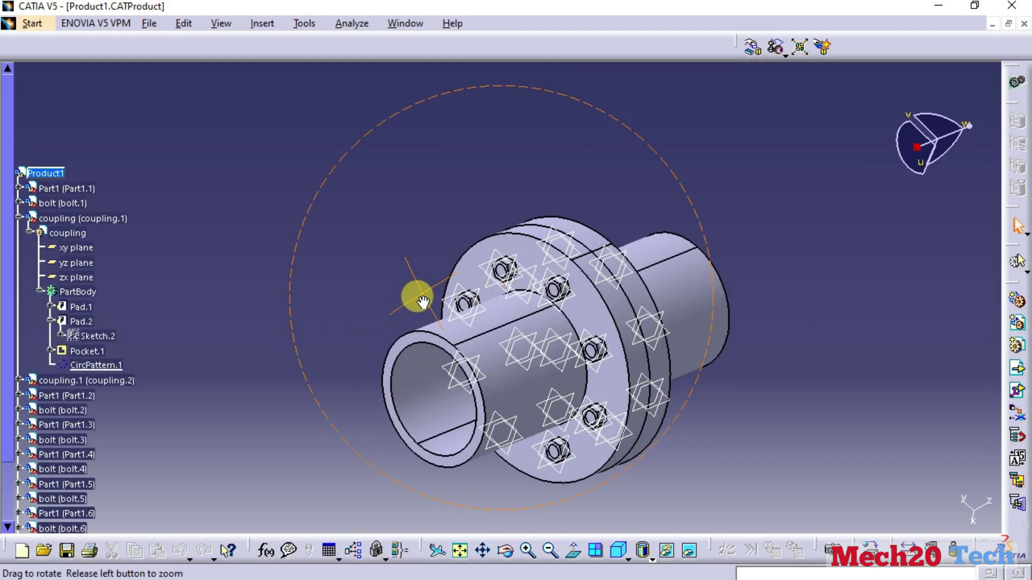
pyautogui.moveTo(414, 292)
pyautogui.mouseDown(button='middle')
pyautogui.moveTo(476, 281)
pyautogui.moveTo(601, 207)
pyautogui.moveTo(571, 255)
pyautogui.moveTo(361, 320)
pyautogui.moveTo(281, 414)
pyautogui.moveTo(337, 388)
pyautogui.moveTo(479, 276)
pyautogui.moveTo(636, 226)
pyautogui.moveTo(574, 269)
pyautogui.moveTo(372, 316)
pyautogui.moveTo(534, 265)
pyautogui.mouseUp(button='middle')
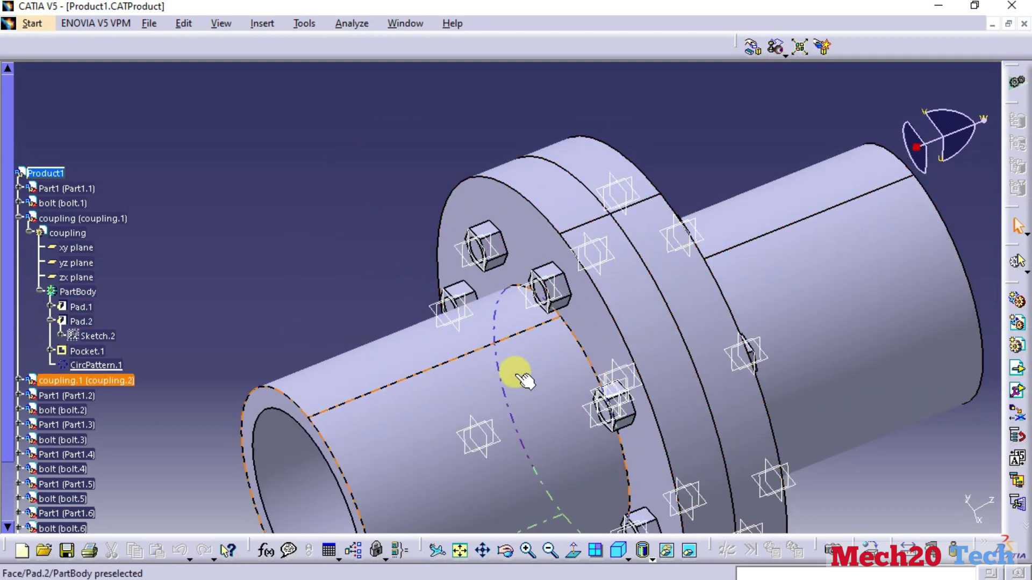
pyautogui.moveTo(500, 352)
pyautogui.mouseDown(button='middle')
pyautogui.moveTo(514, 403)
pyautogui.moveTo(717, 234)
pyautogui.moveTo(822, 346)
pyautogui.mouseUp(button='middle')
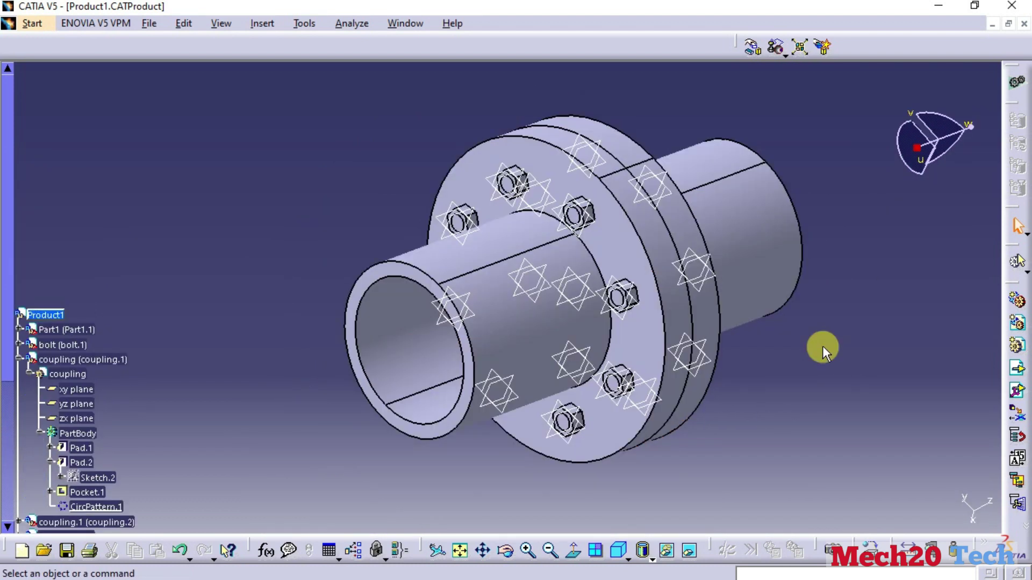